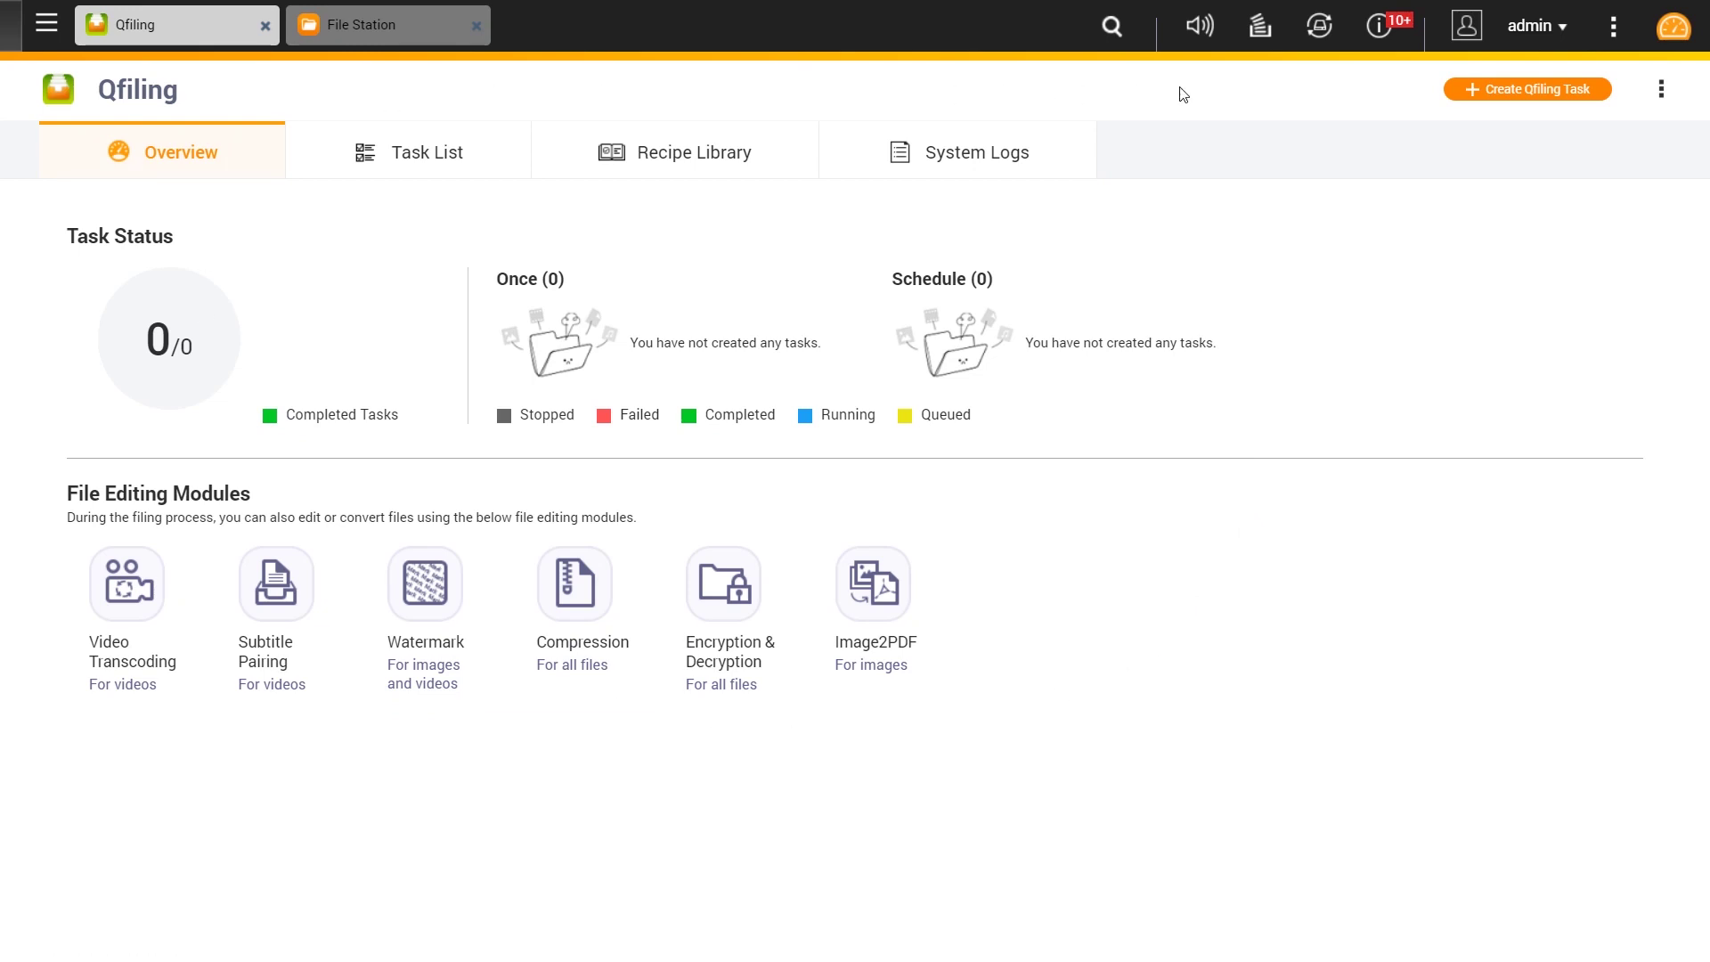
Create a new Qfiling task with Qfiling_Demo01 as its only source folder.
{"action": "left_click", "coordinate": [1451, 89]}
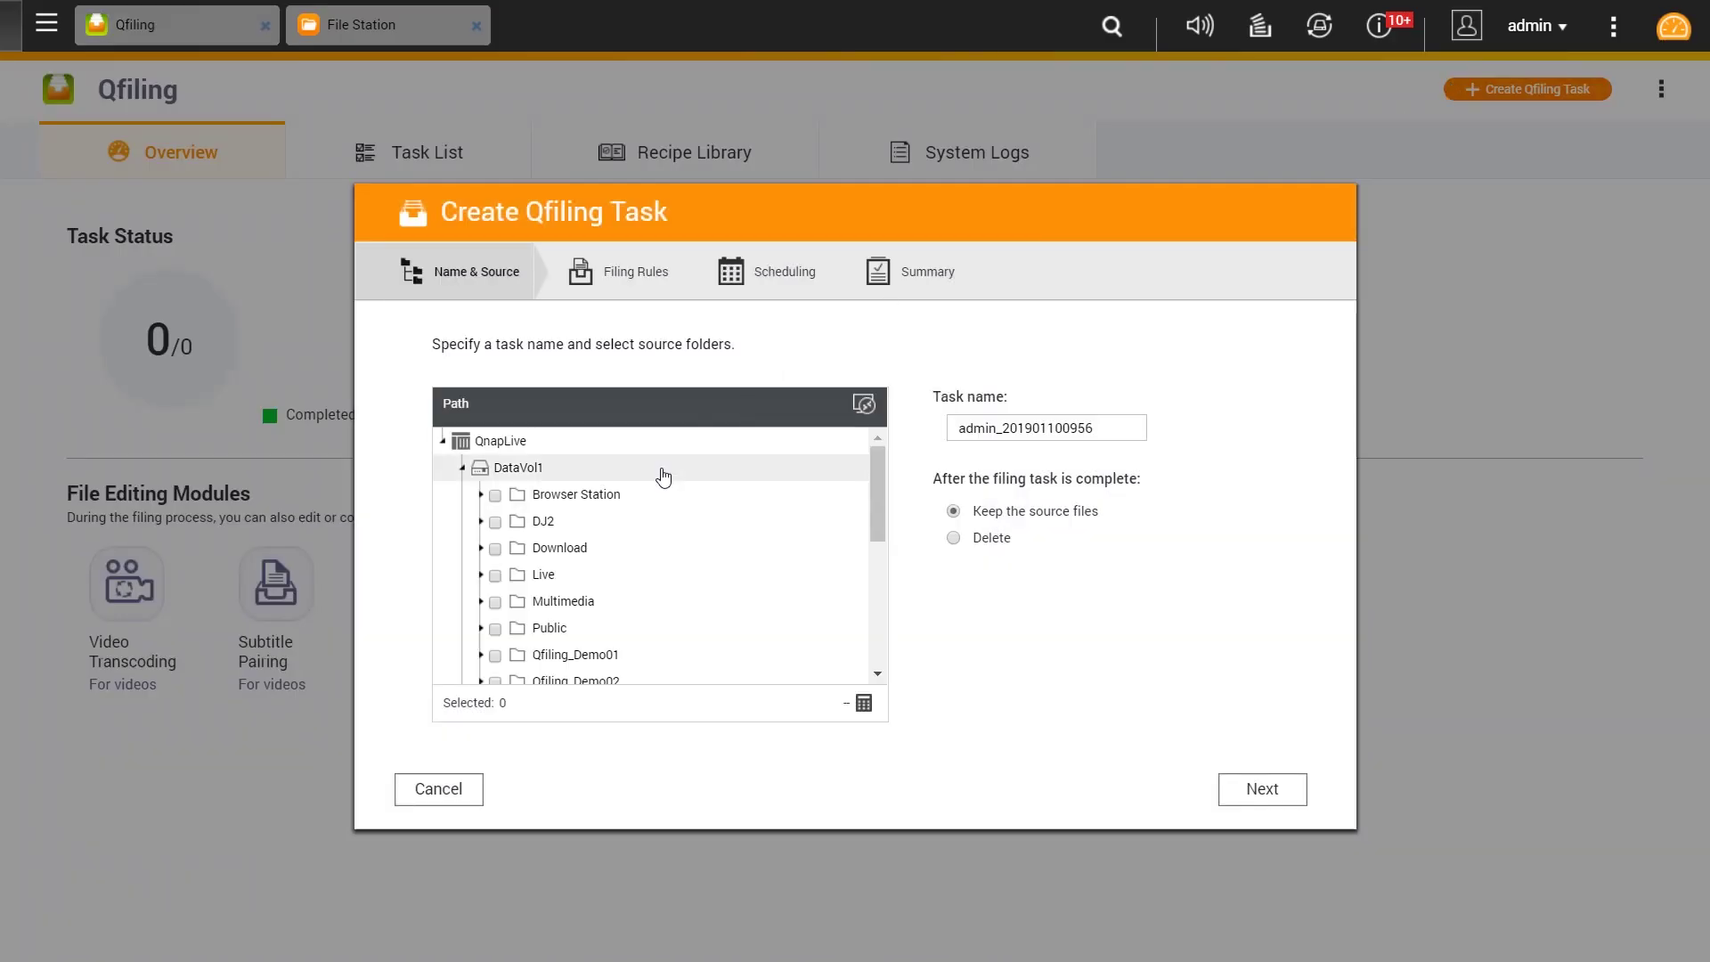
{"action": "left_click", "coordinate": [586, 656]}
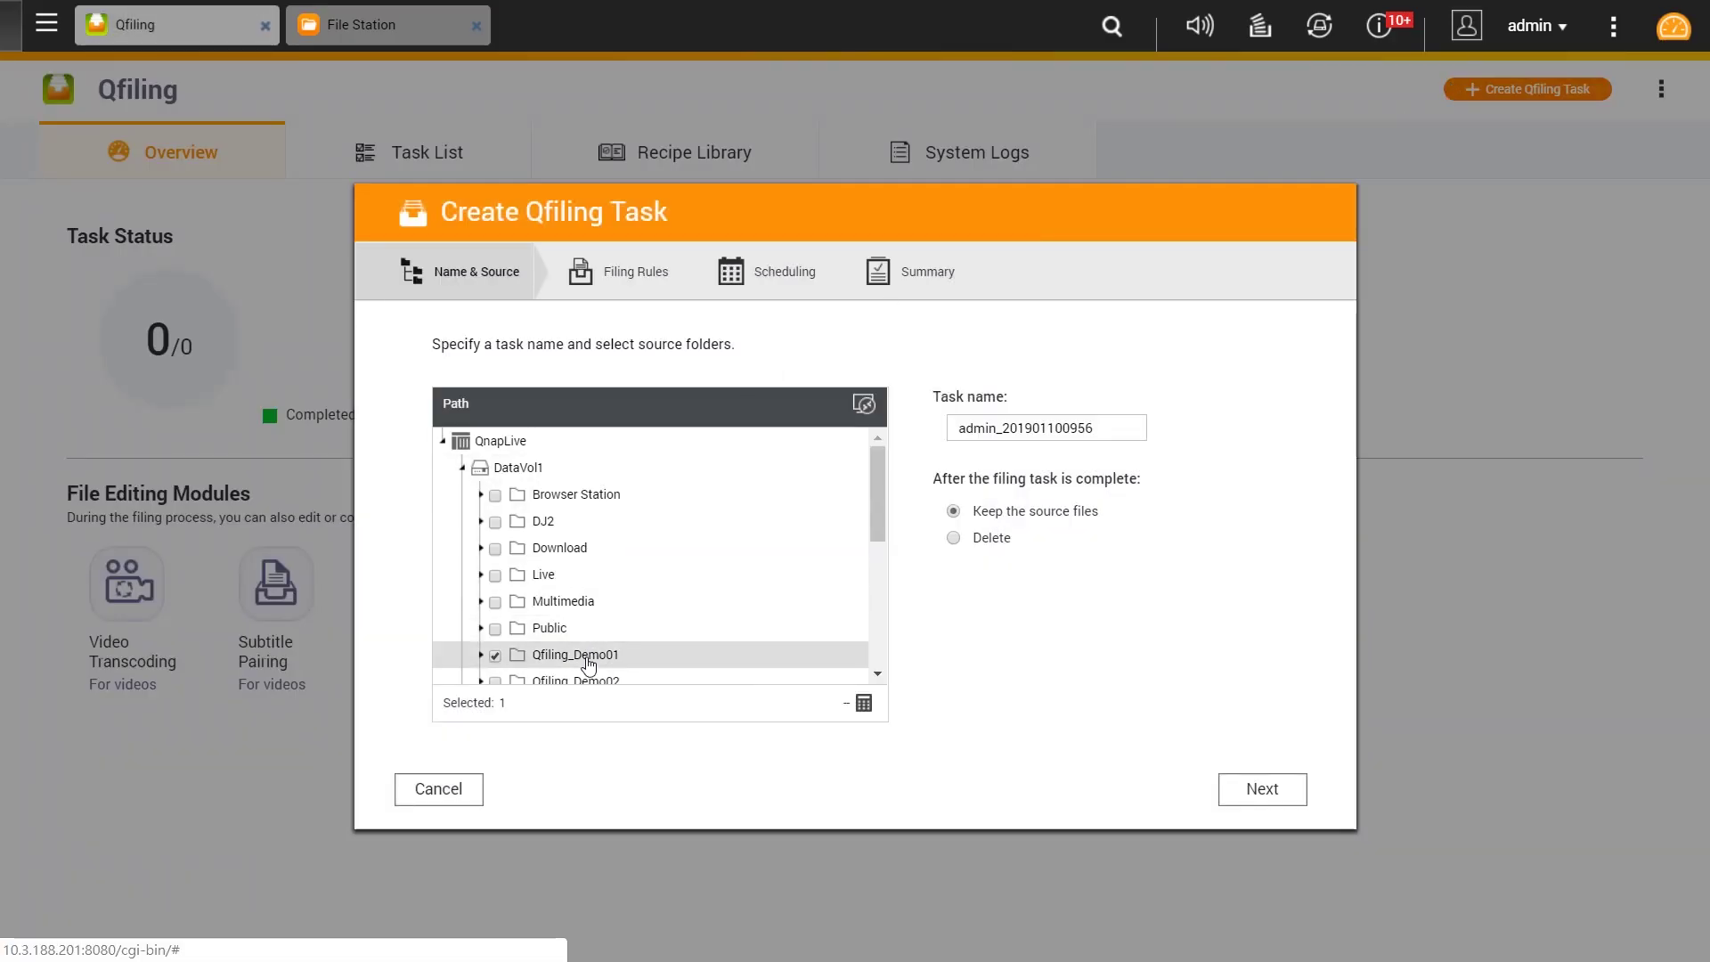
{"action": "left_click", "coordinate": [1257, 806]}
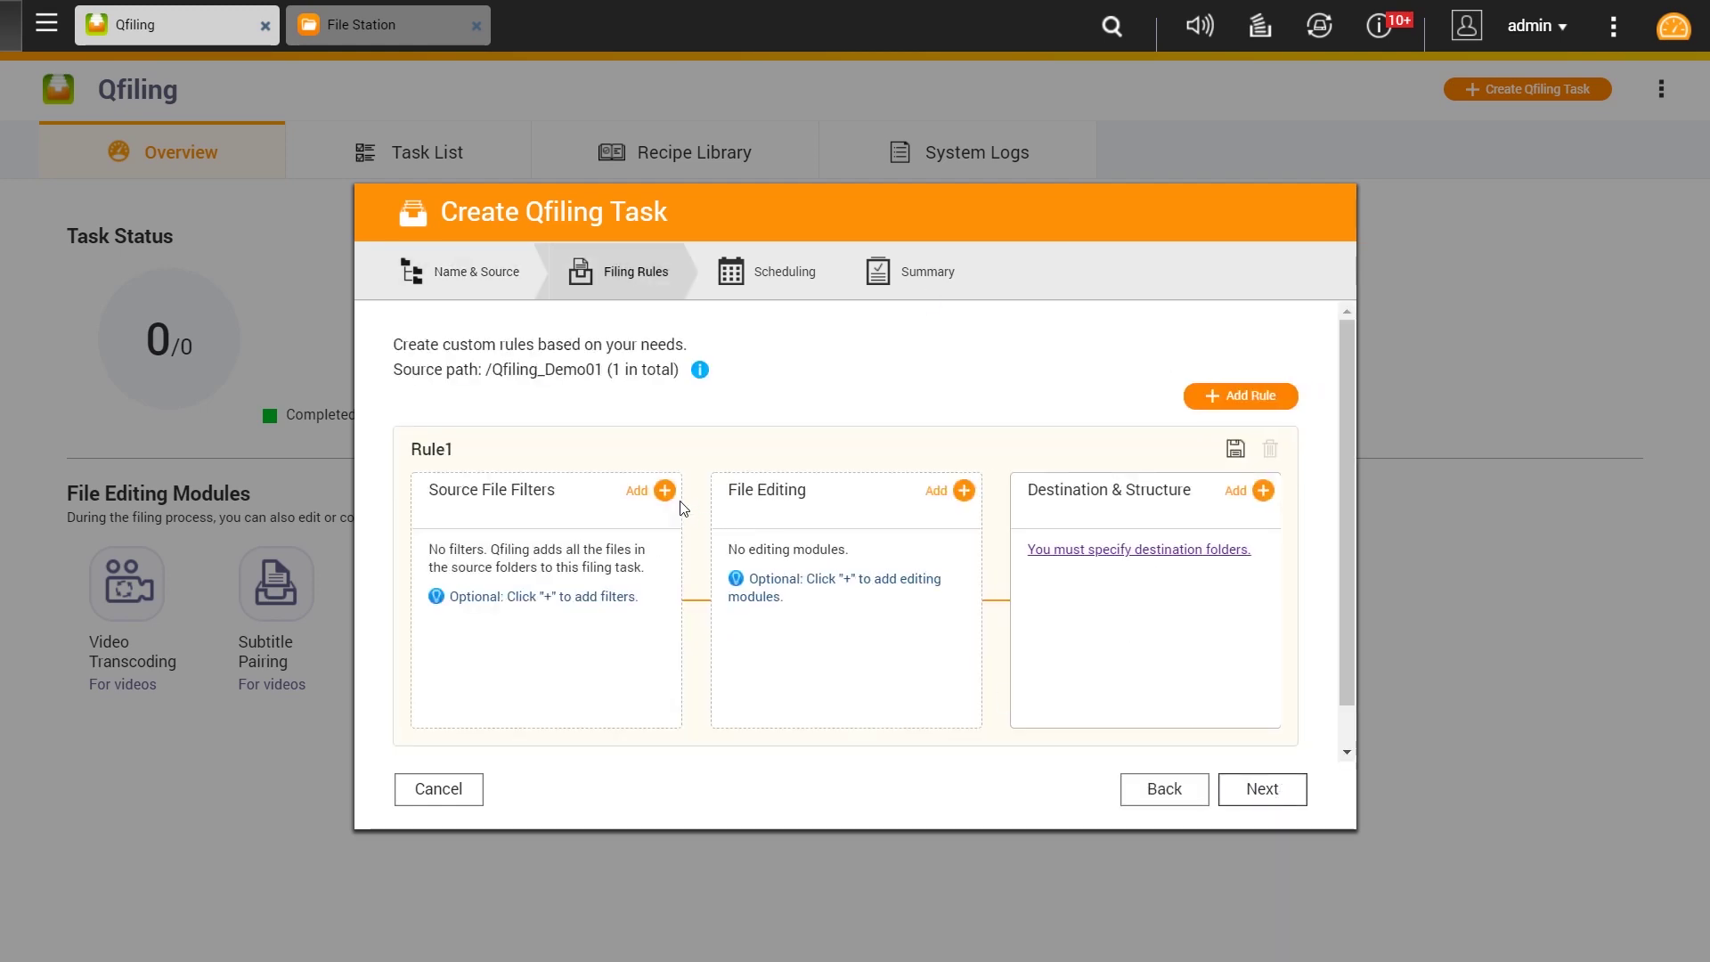
Add a Rule1 source filter for Picture files, requiring All criteria.
{"action": "left_click", "coordinate": [664, 491]}
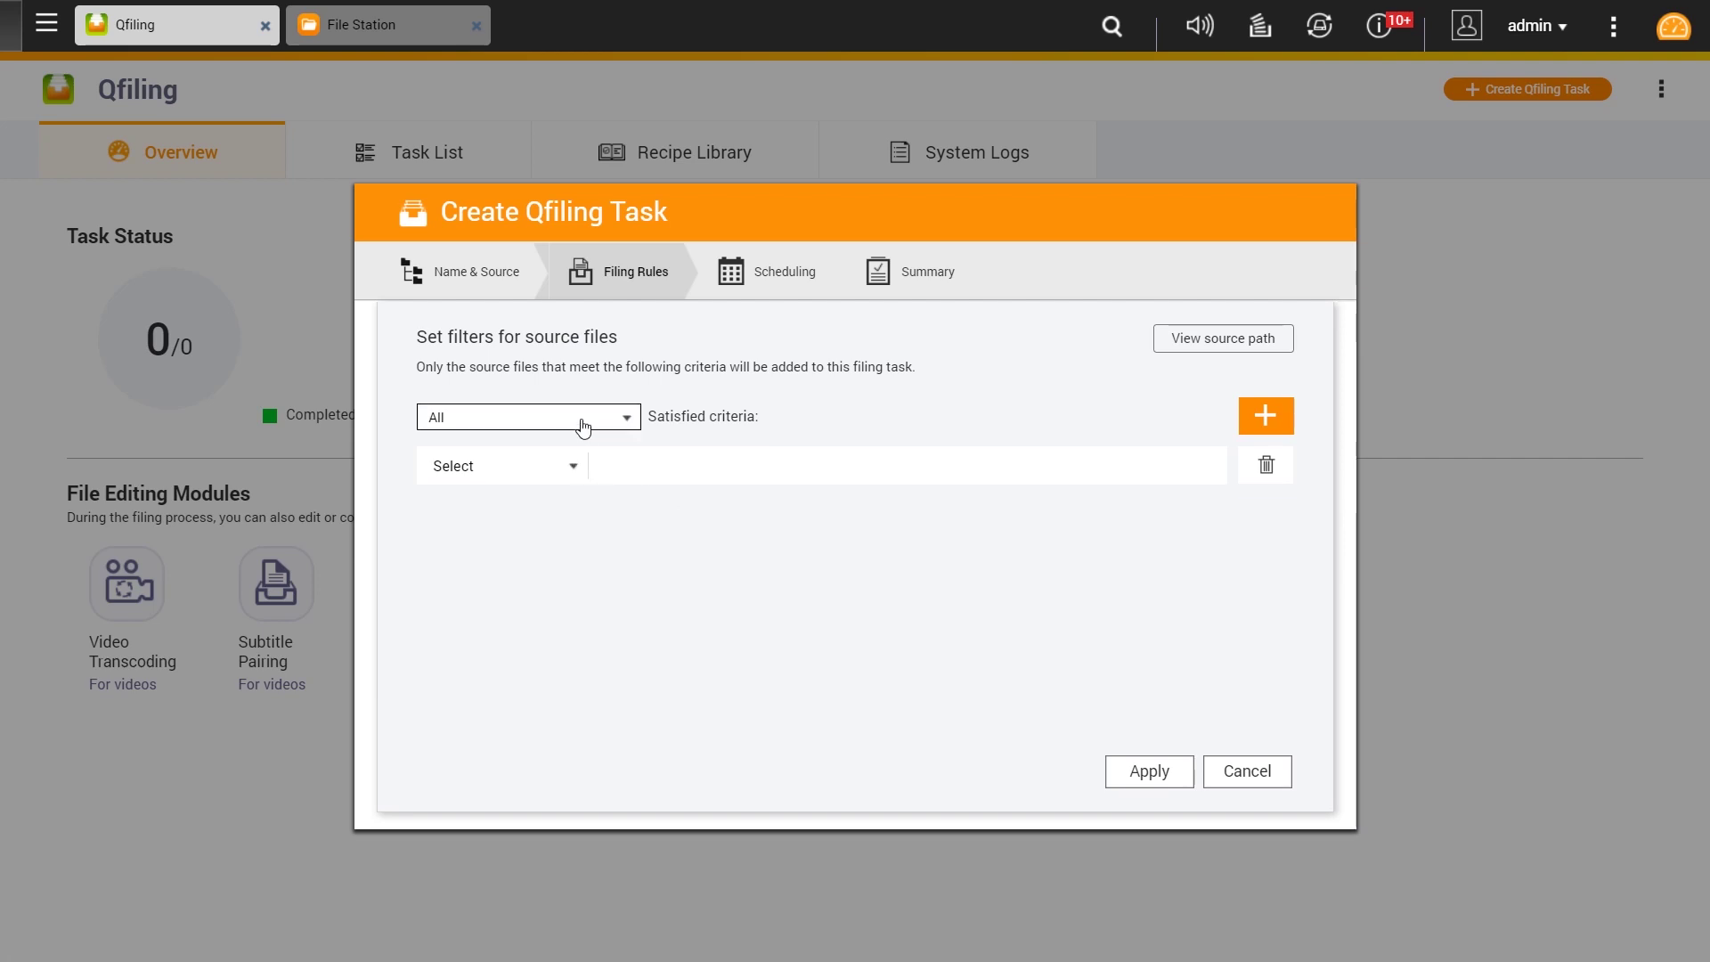
{"action": "left_click", "coordinate": [583, 427]}
{"action": "left_click", "coordinate": [573, 442]}
{"action": "left_click", "coordinate": [570, 466]}
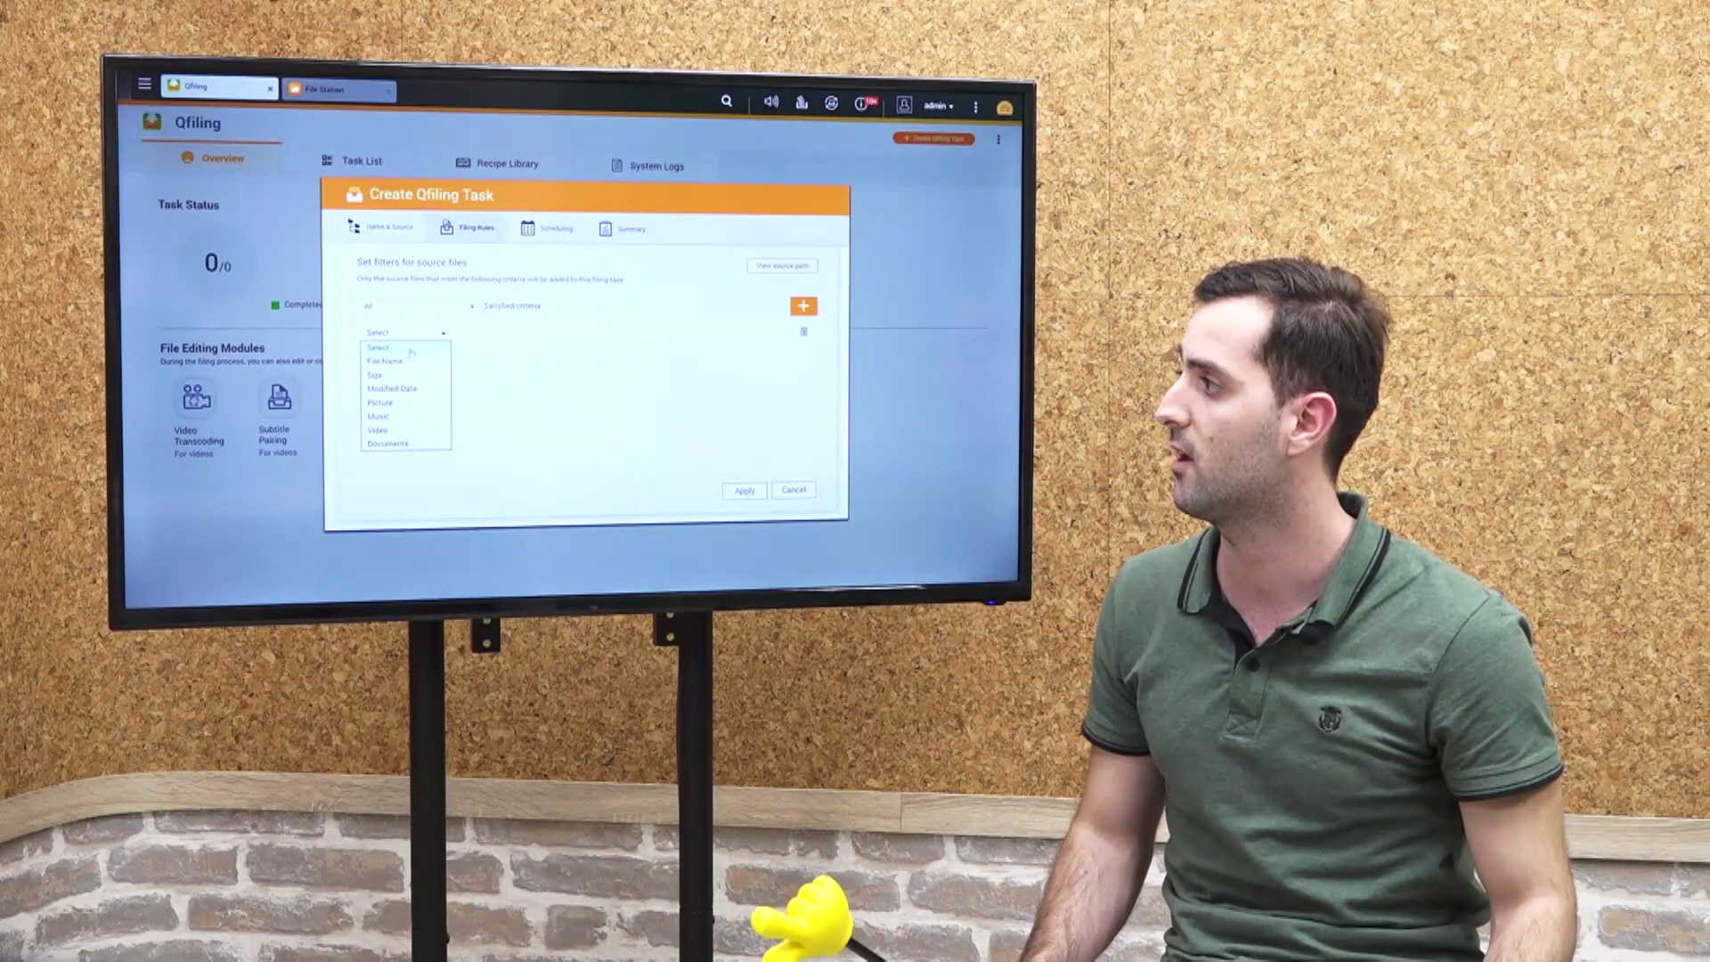
{"action": "left_click", "coordinate": [381, 402]}
{"action": "left_click", "coordinate": [489, 334]}
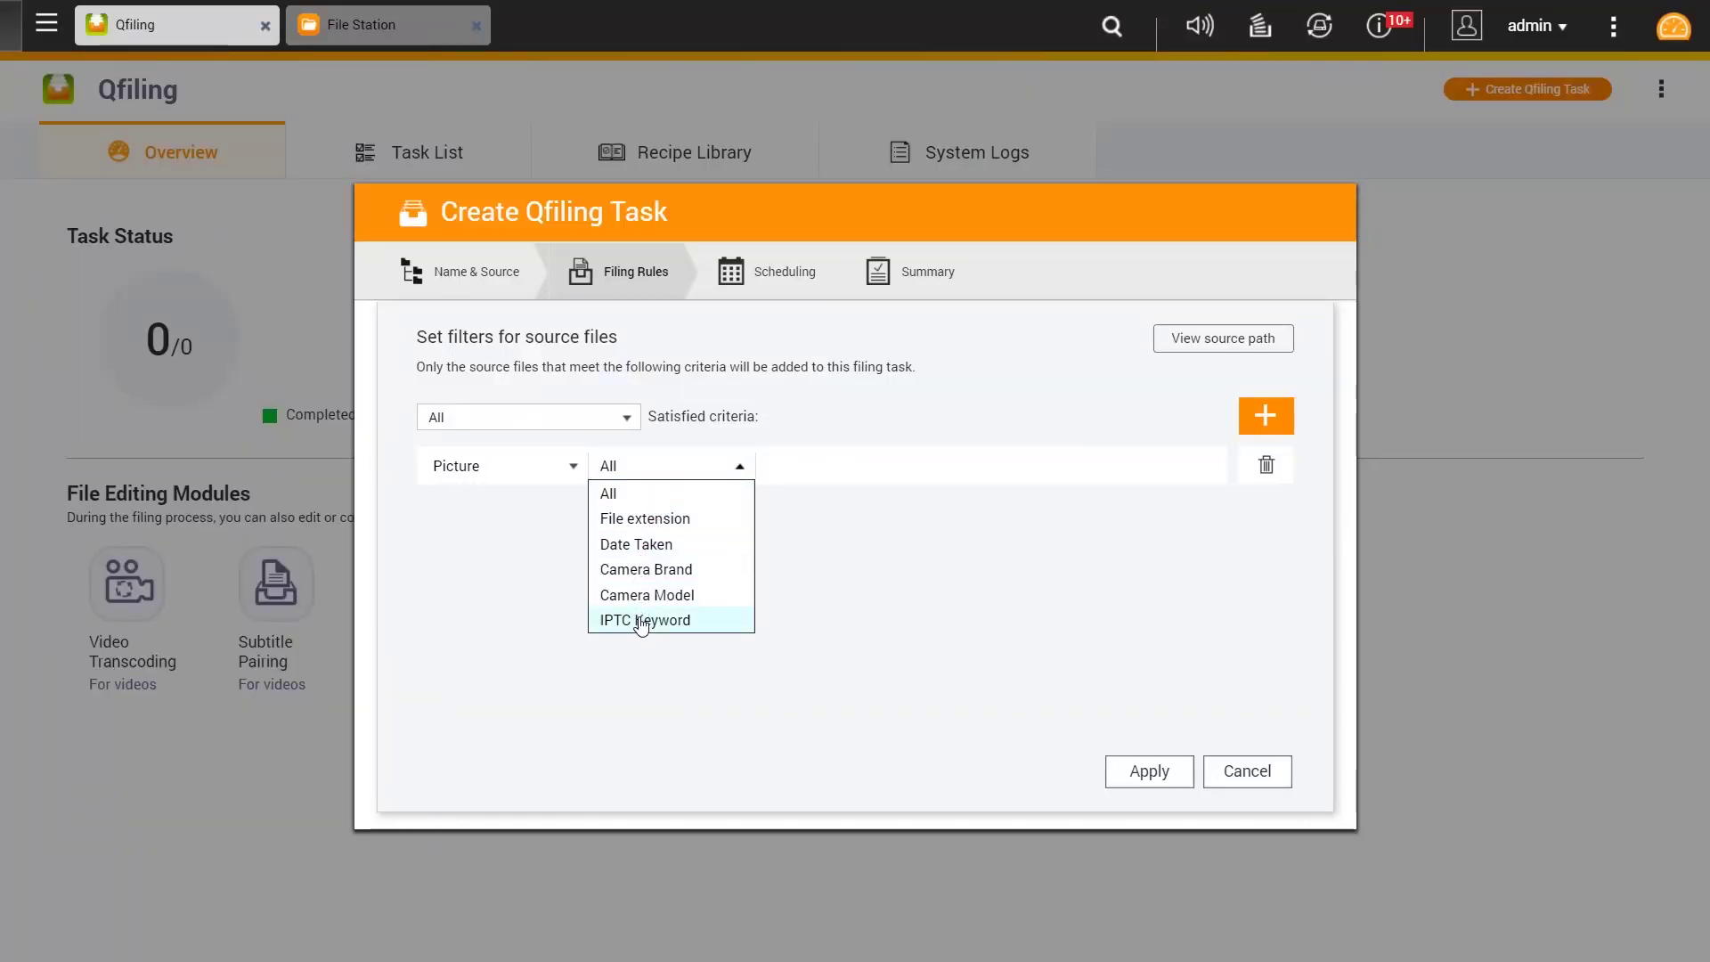
{"action": "left_click", "coordinate": [873, 584]}
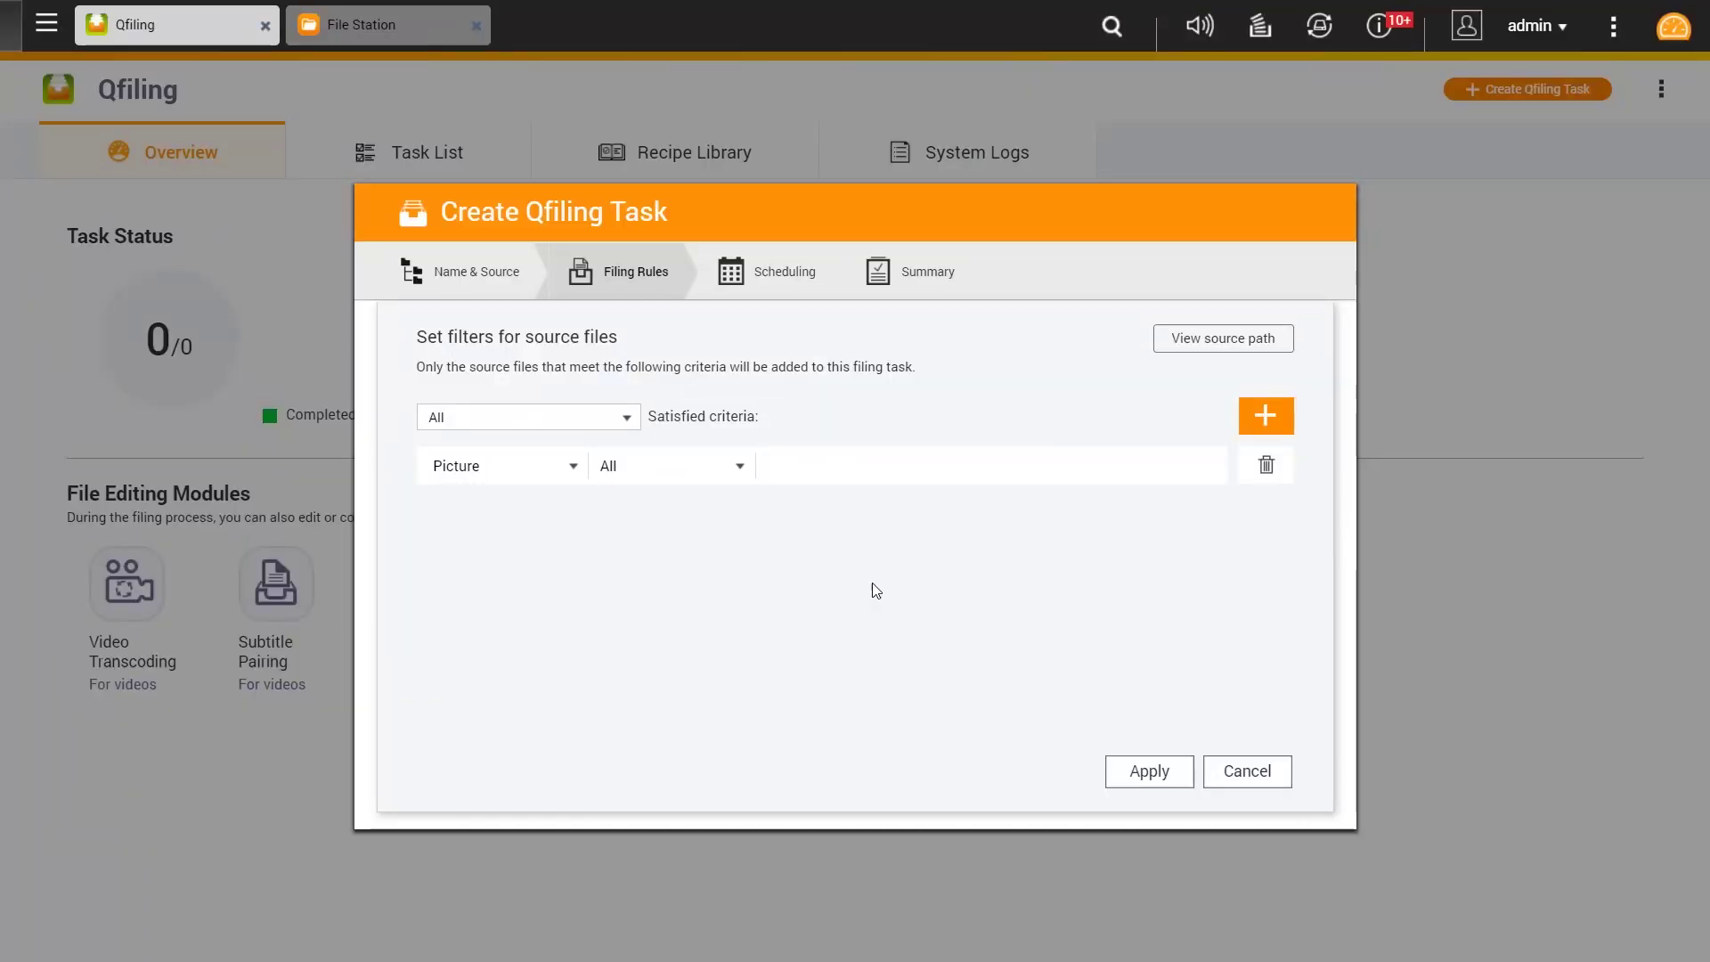
{"action": "left_click", "coordinate": [1157, 773]}
Enable the Watermark module and replace the default QNAP text with Hello.
{"action": "left_click", "coordinate": [964, 491]}
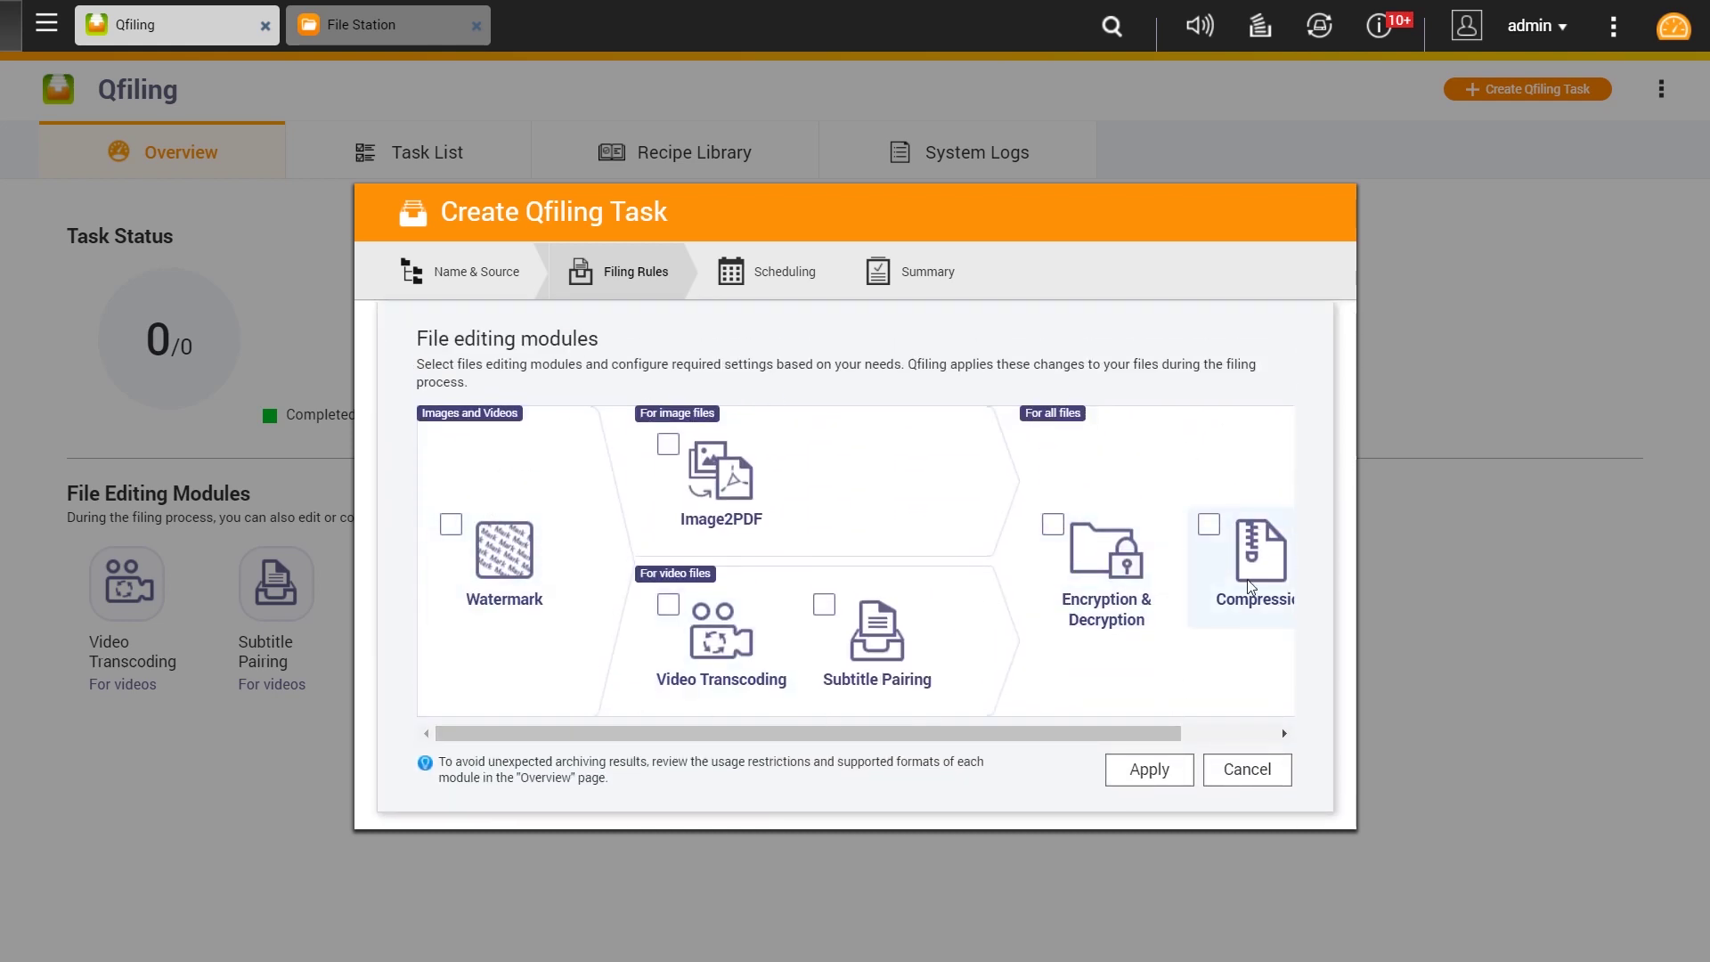
{"action": "left_click", "coordinate": [451, 525]}
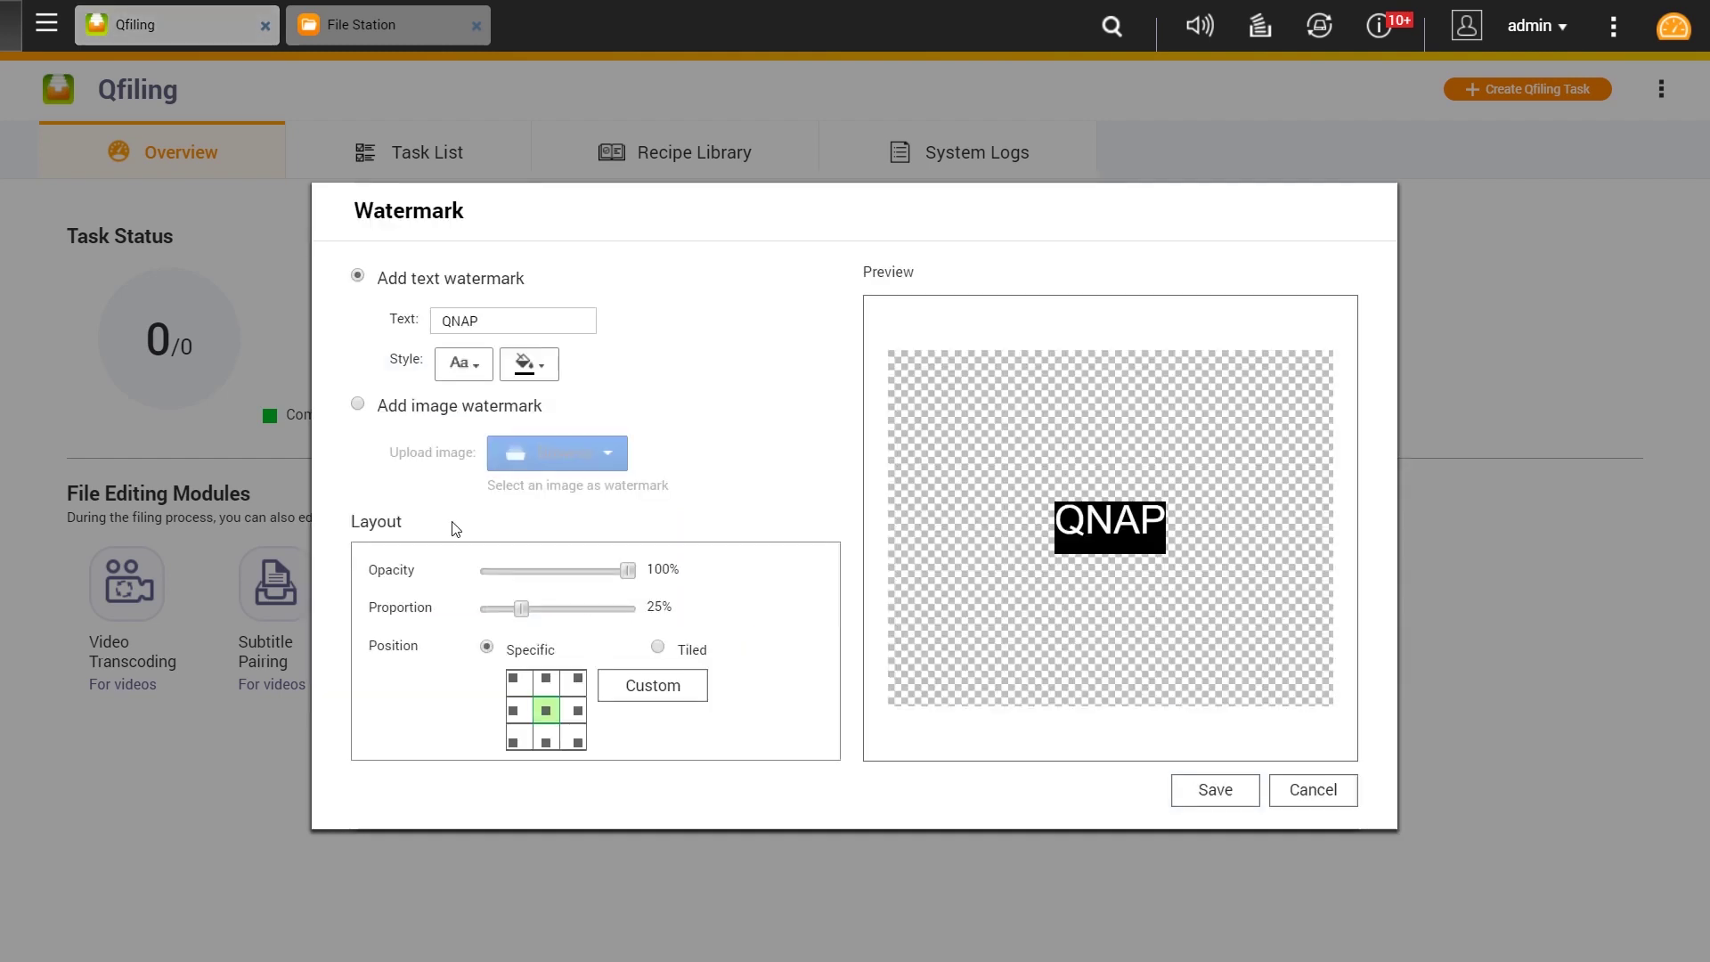
{"action": "left_click_drag", "start_coordinate": [485, 320], "coordinate": [398, 320]}
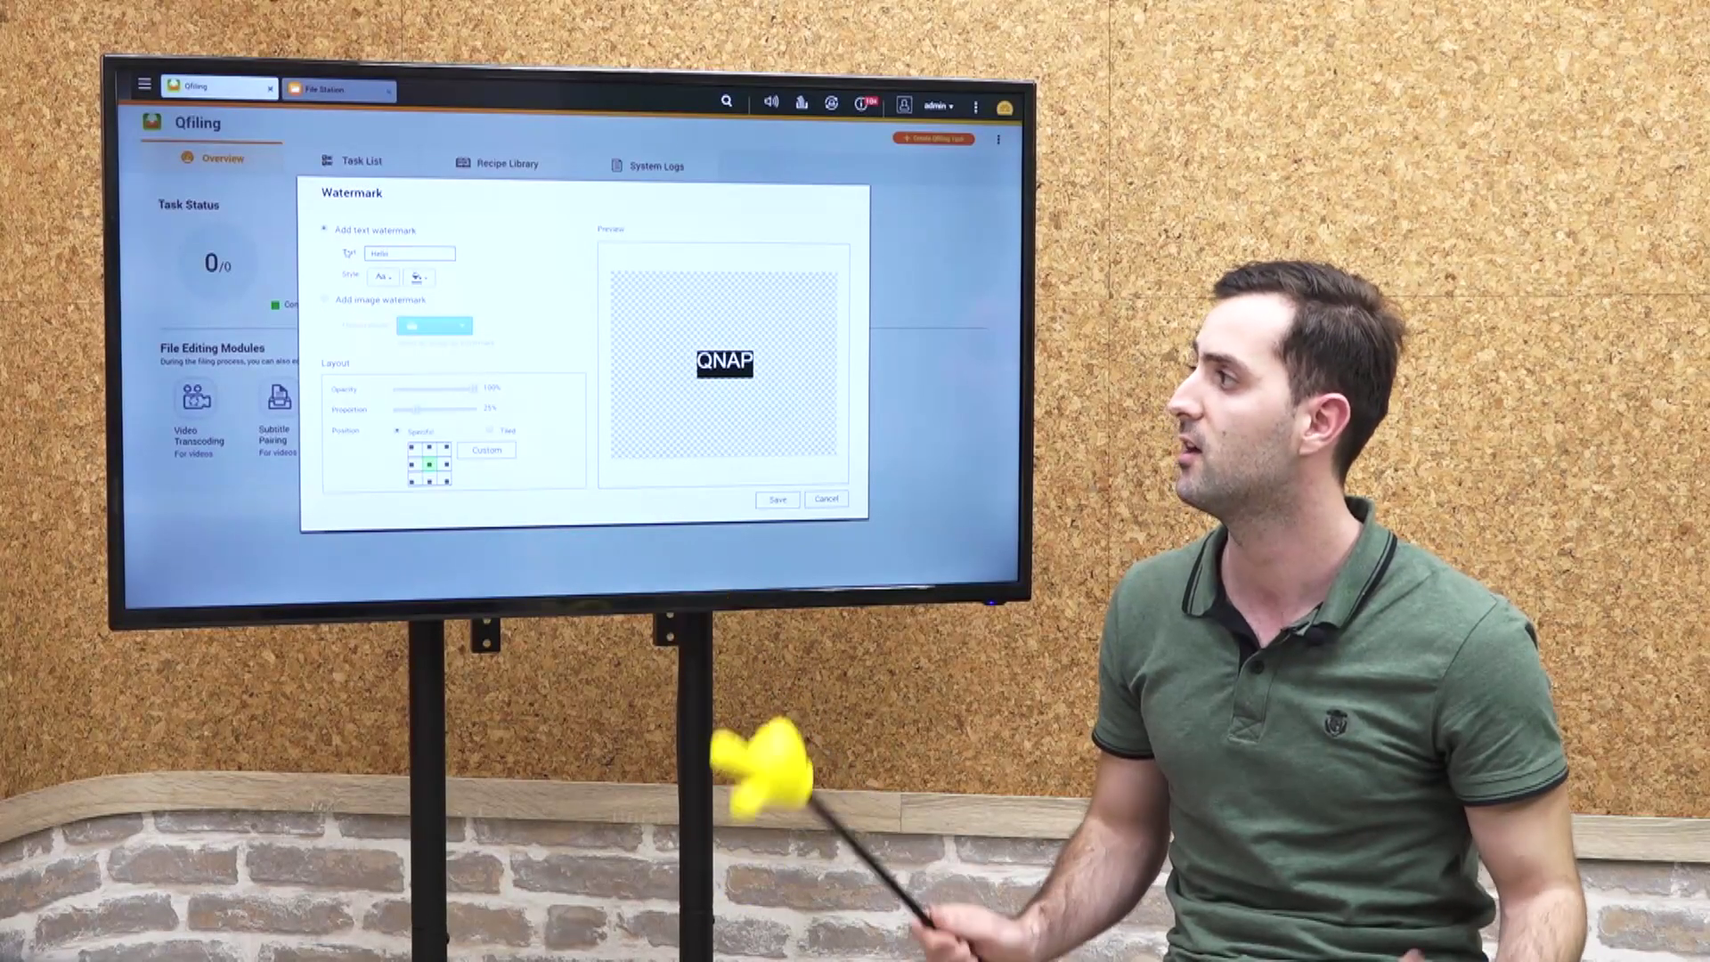
Set the watermark text colour to a lighter blue.
{"action": "left_click", "coordinate": [417, 277]}
{"action": "left_click", "coordinate": [432, 307]}
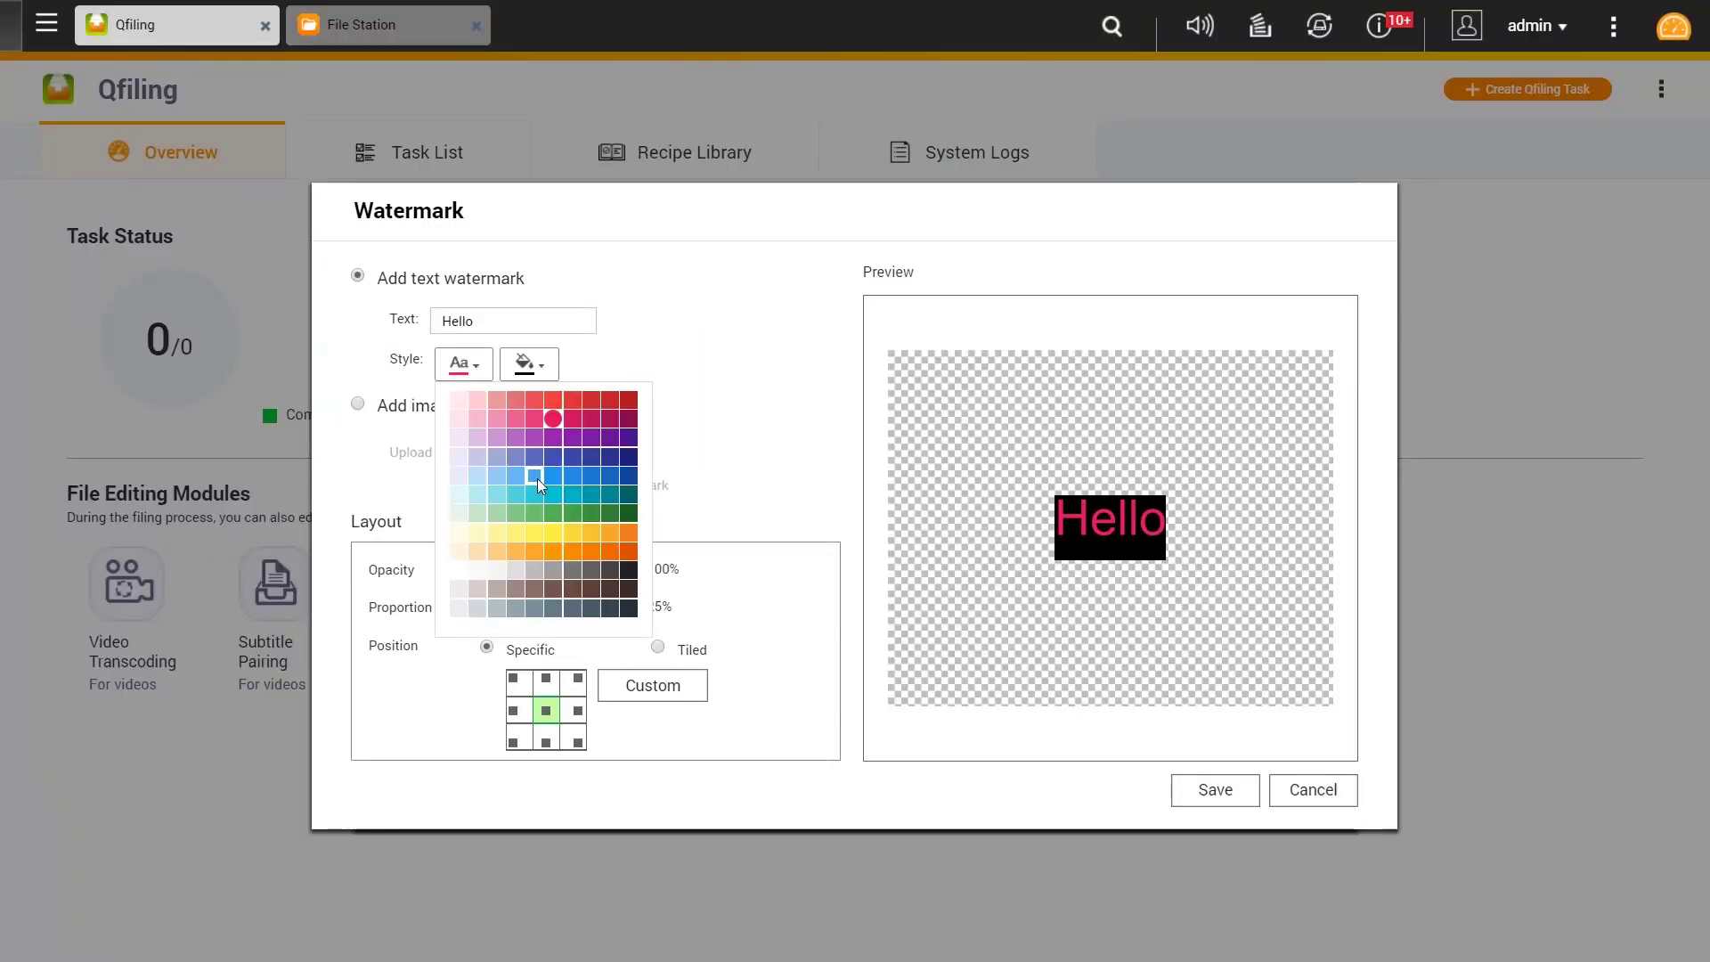
{"action": "left_click", "coordinate": [534, 476]}
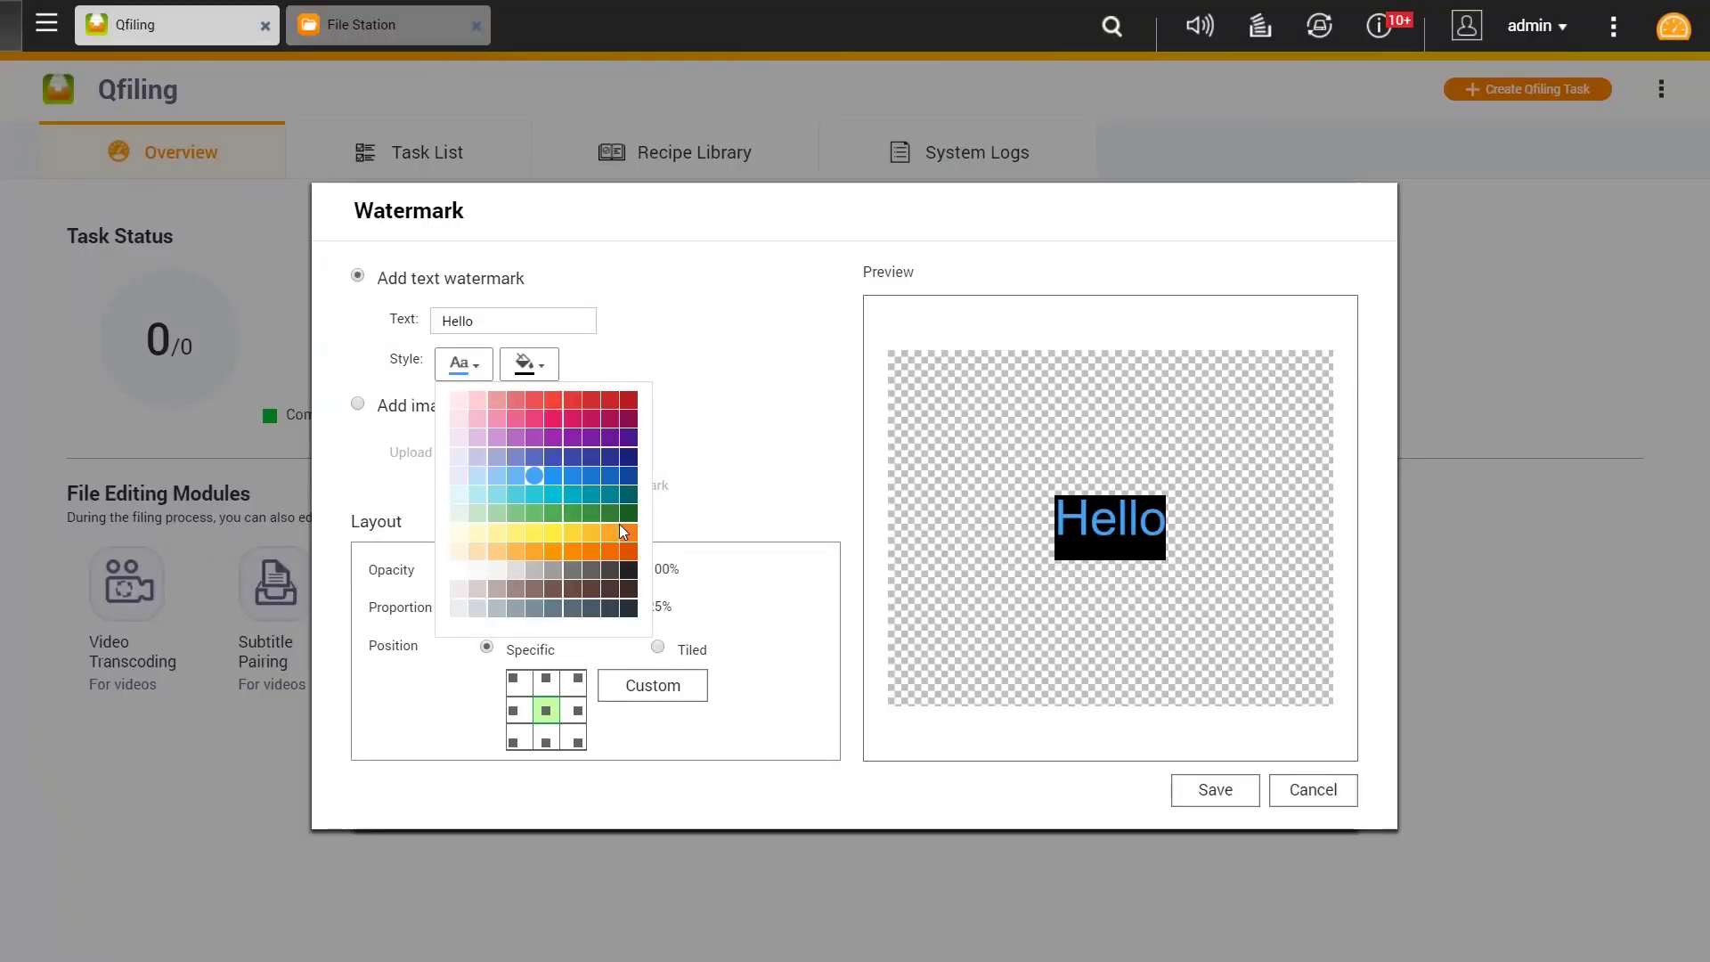
{"action": "left_click", "coordinate": [627, 515]}
{"action": "left_click", "coordinate": [627, 458]}
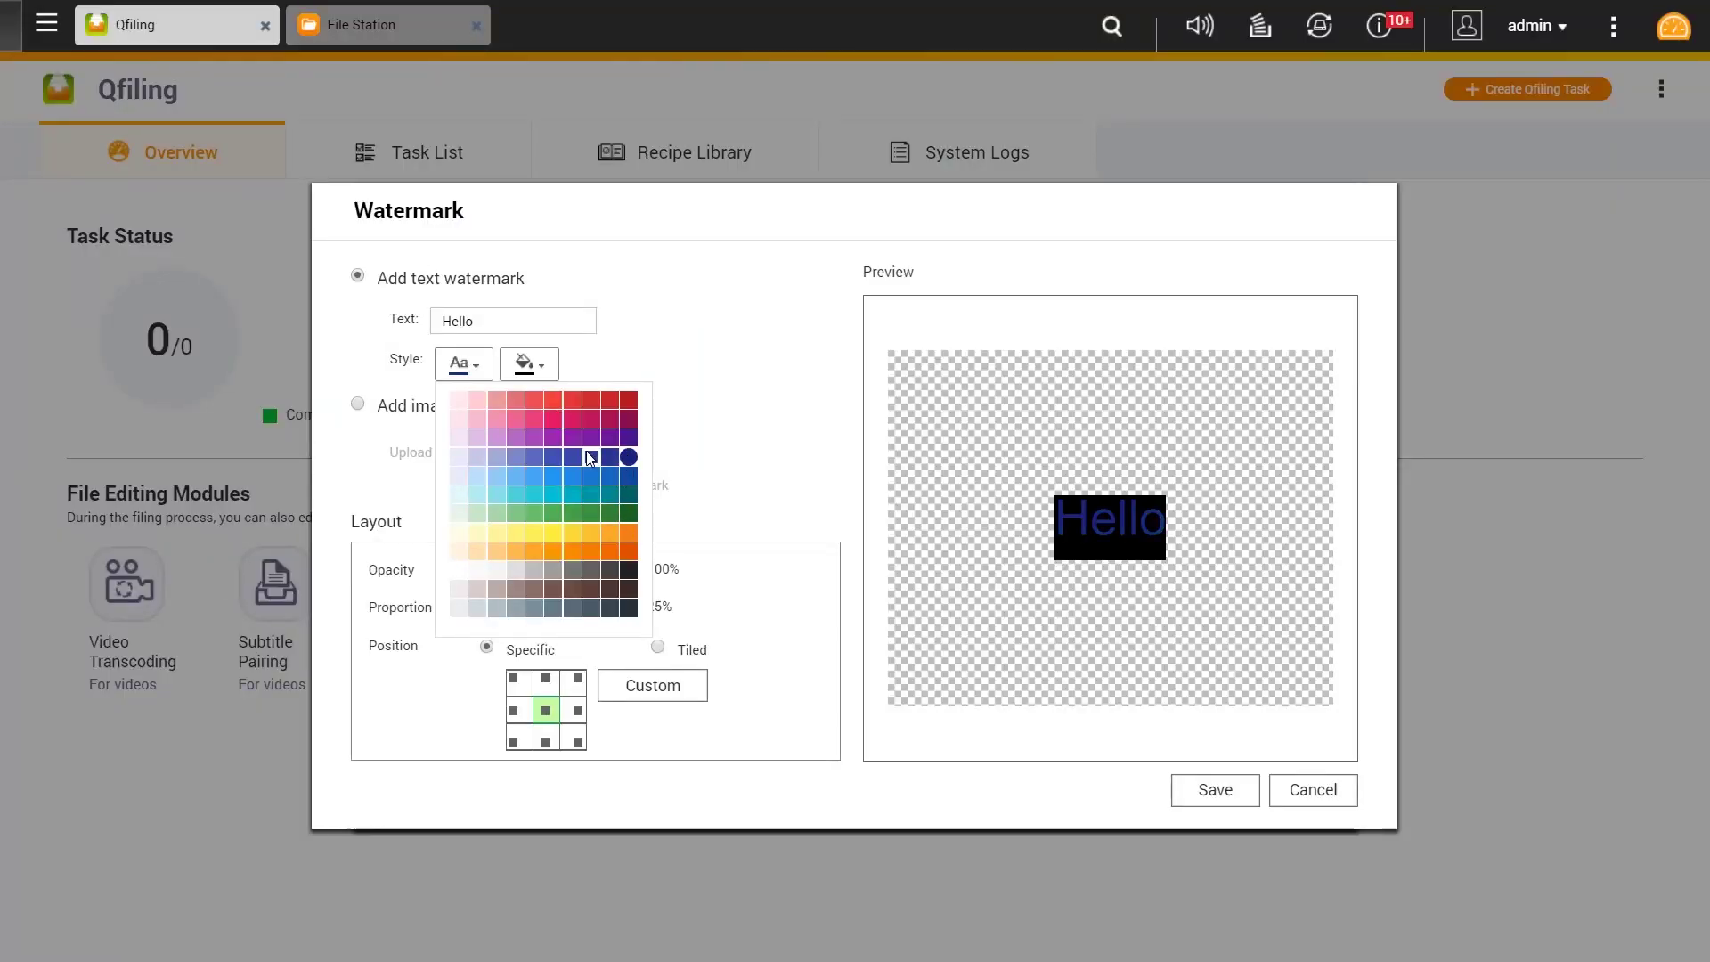
{"action": "left_click", "coordinate": [586, 452]}
Give the watermark a blue background, then switch to the image watermark option.
{"action": "left_click", "coordinate": [539, 365]}
{"action": "left_click", "coordinate": [697, 454]}
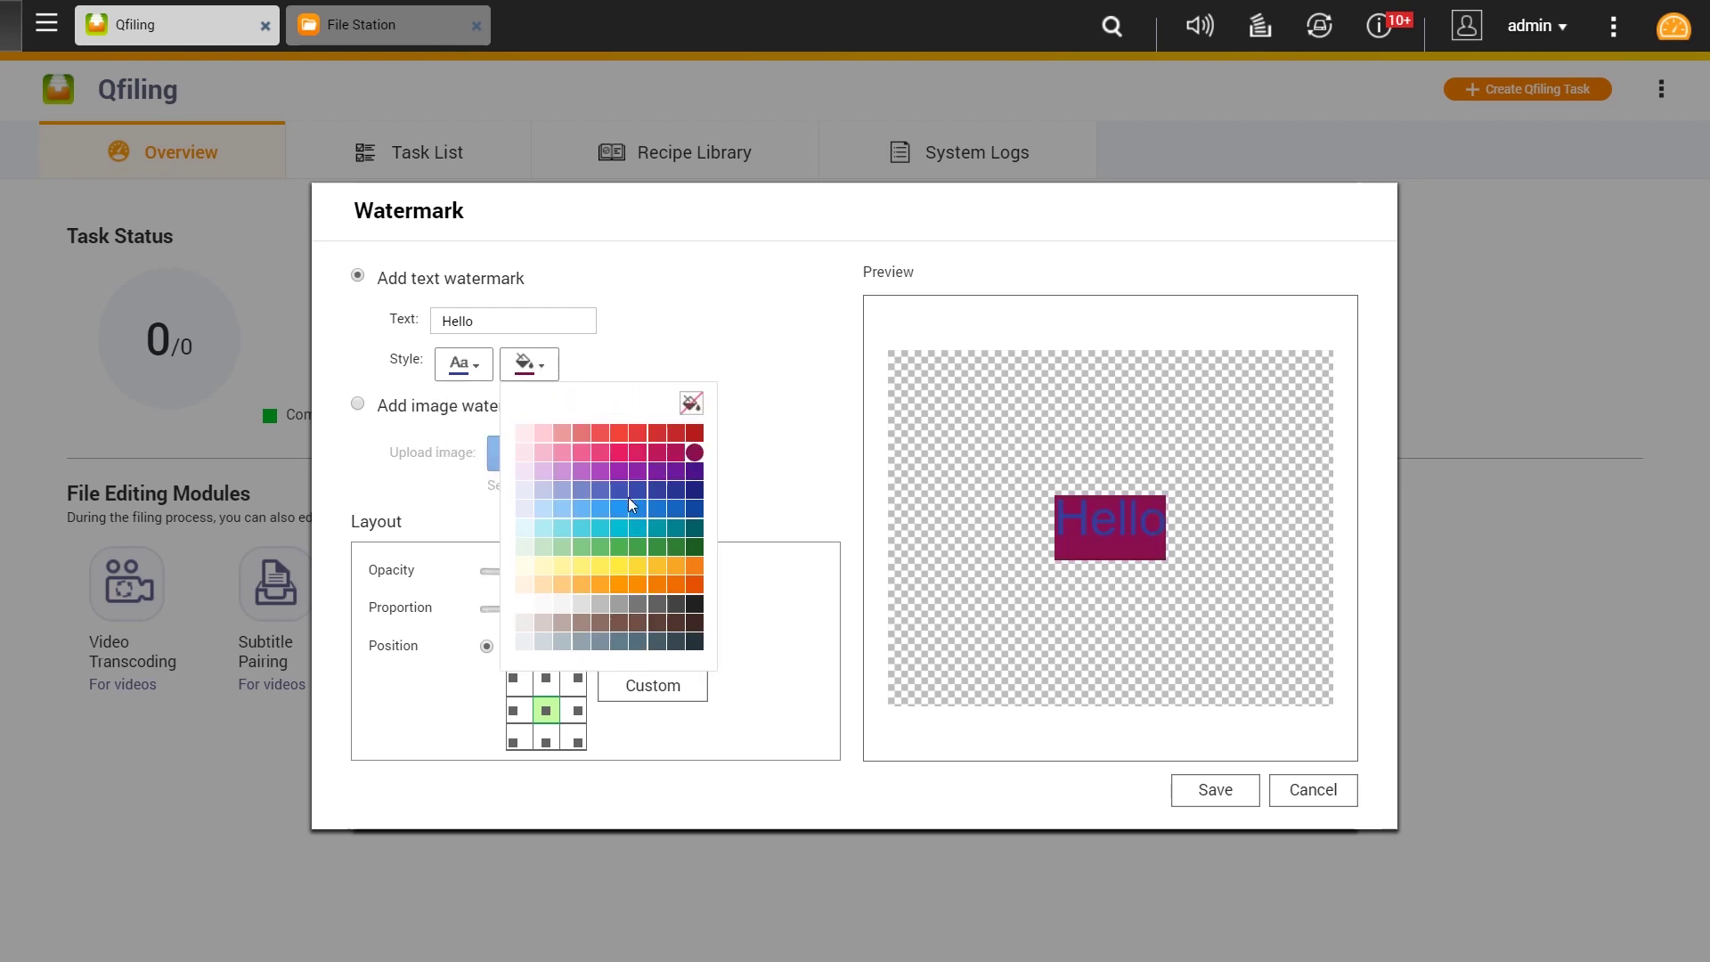
{"action": "left_click", "coordinate": [661, 558]}
{"action": "left_click", "coordinate": [623, 496]}
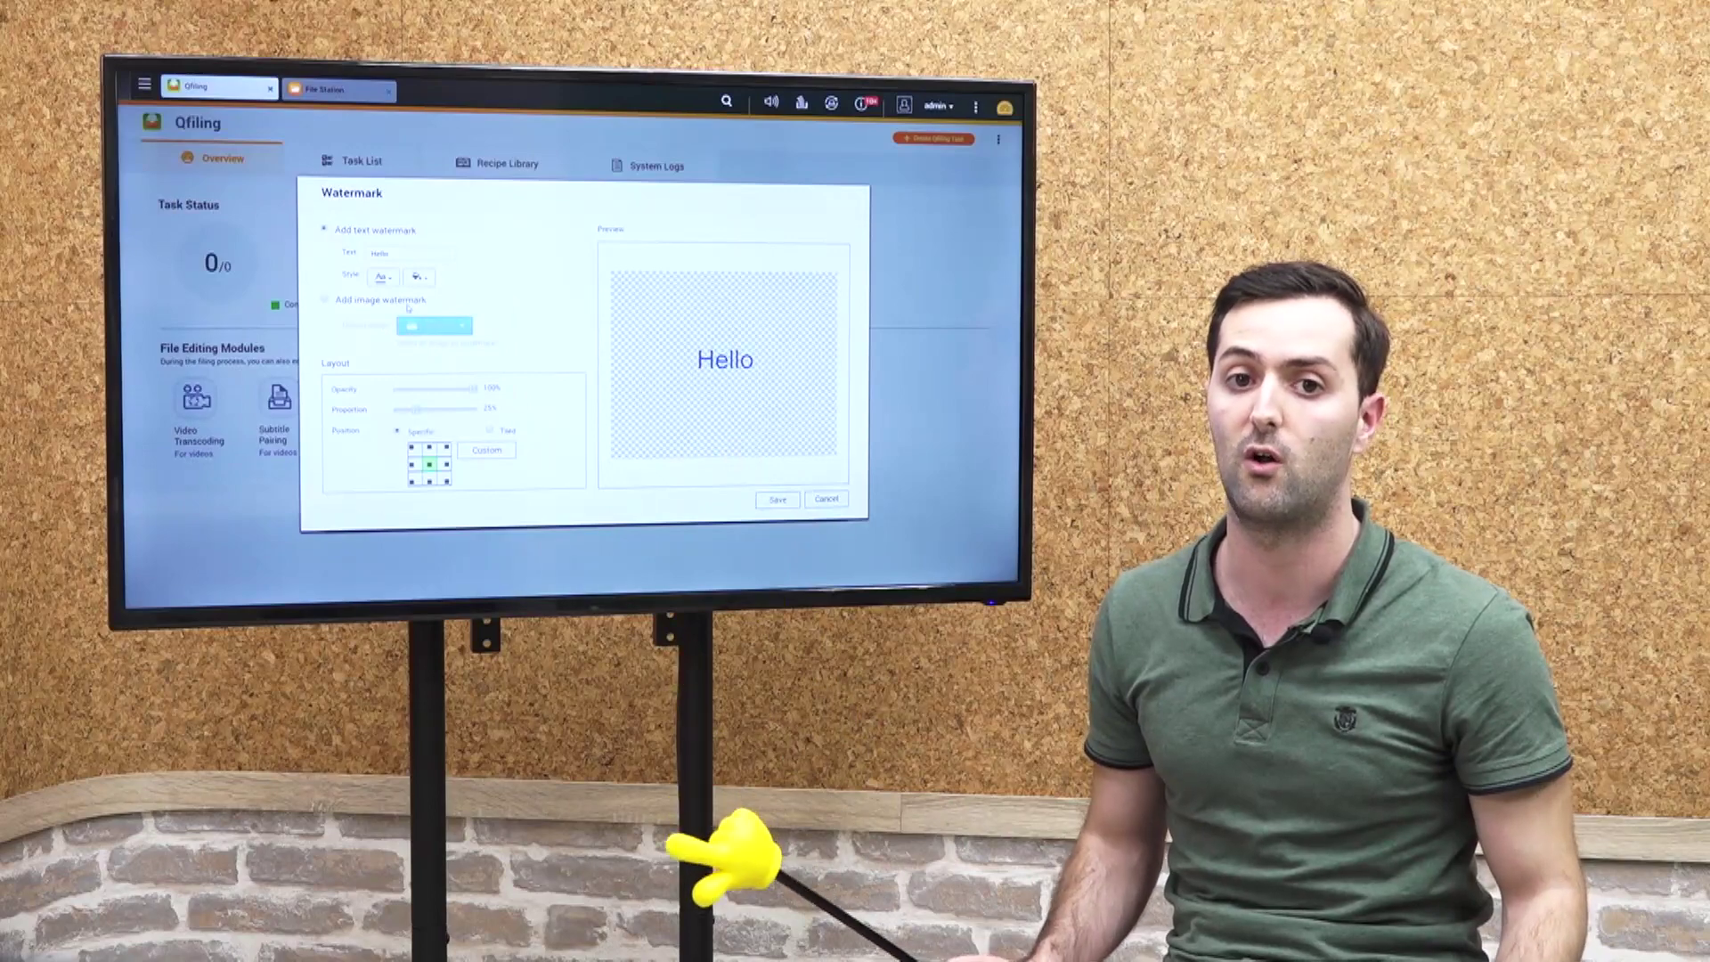
{"action": "left_click", "coordinate": [324, 299]}
{"action": "left_click", "coordinate": [435, 325]}
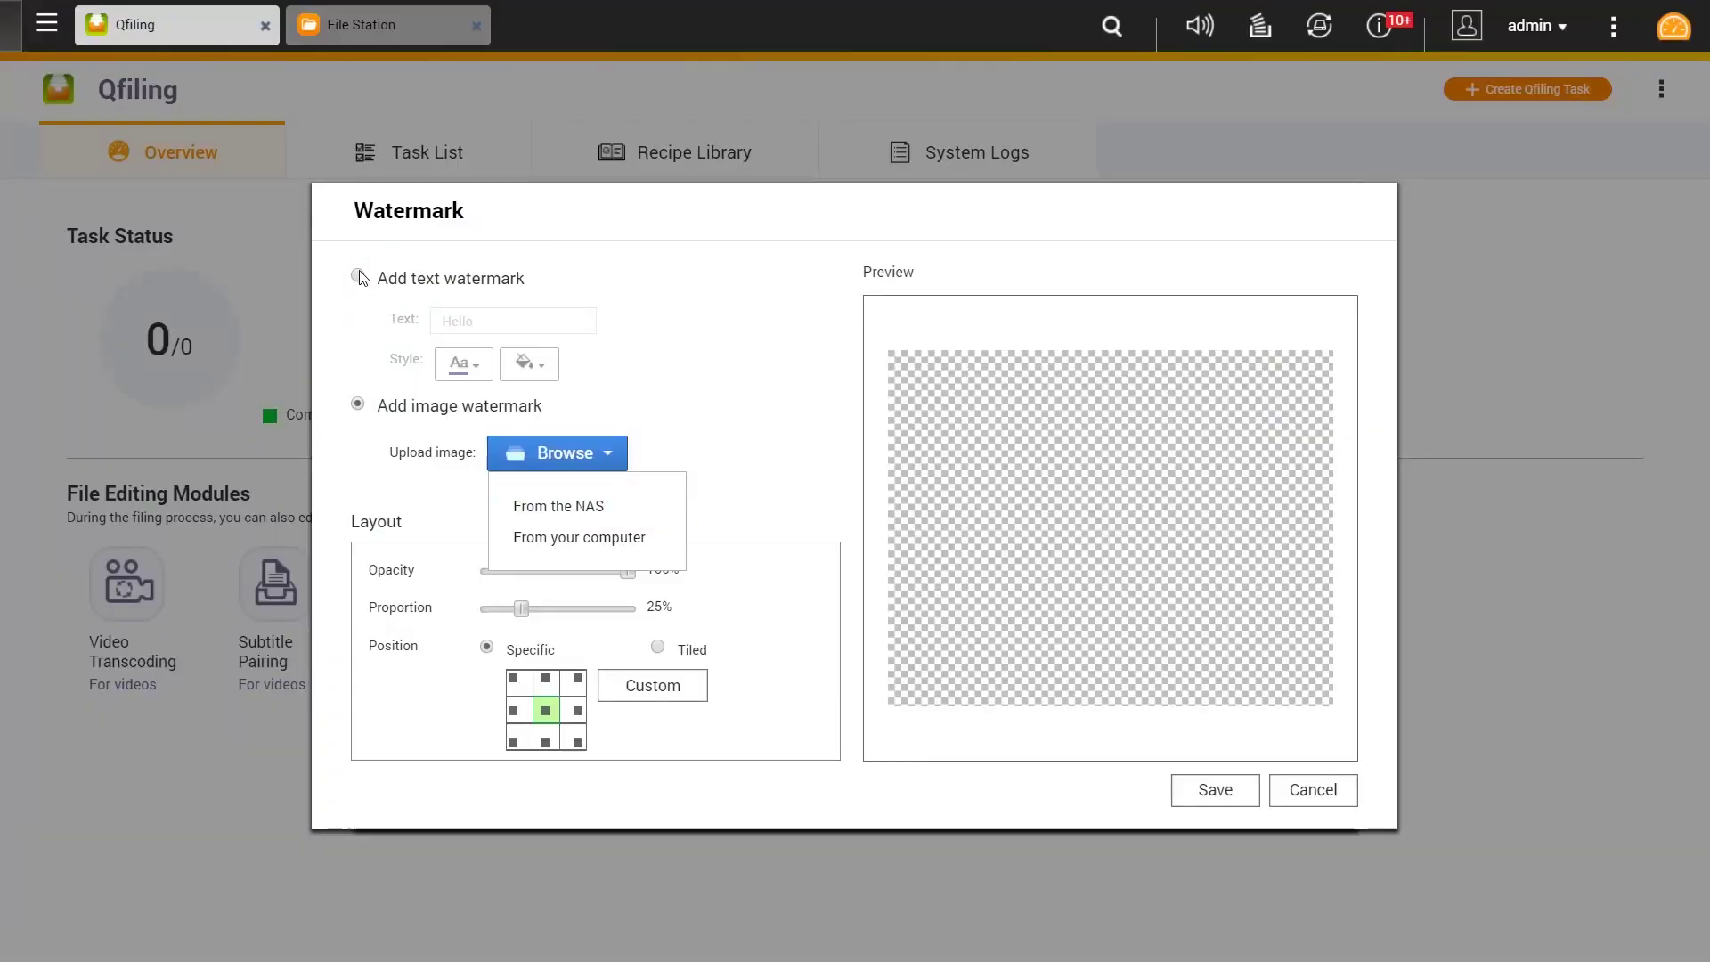
Return to the Hello text watermark, set 71% opacity and tiled position, and save.
{"action": "left_click", "coordinate": [358, 277]}
{"action": "left_click_drag", "start_coordinate": [627, 571], "coordinate": [536, 611]}
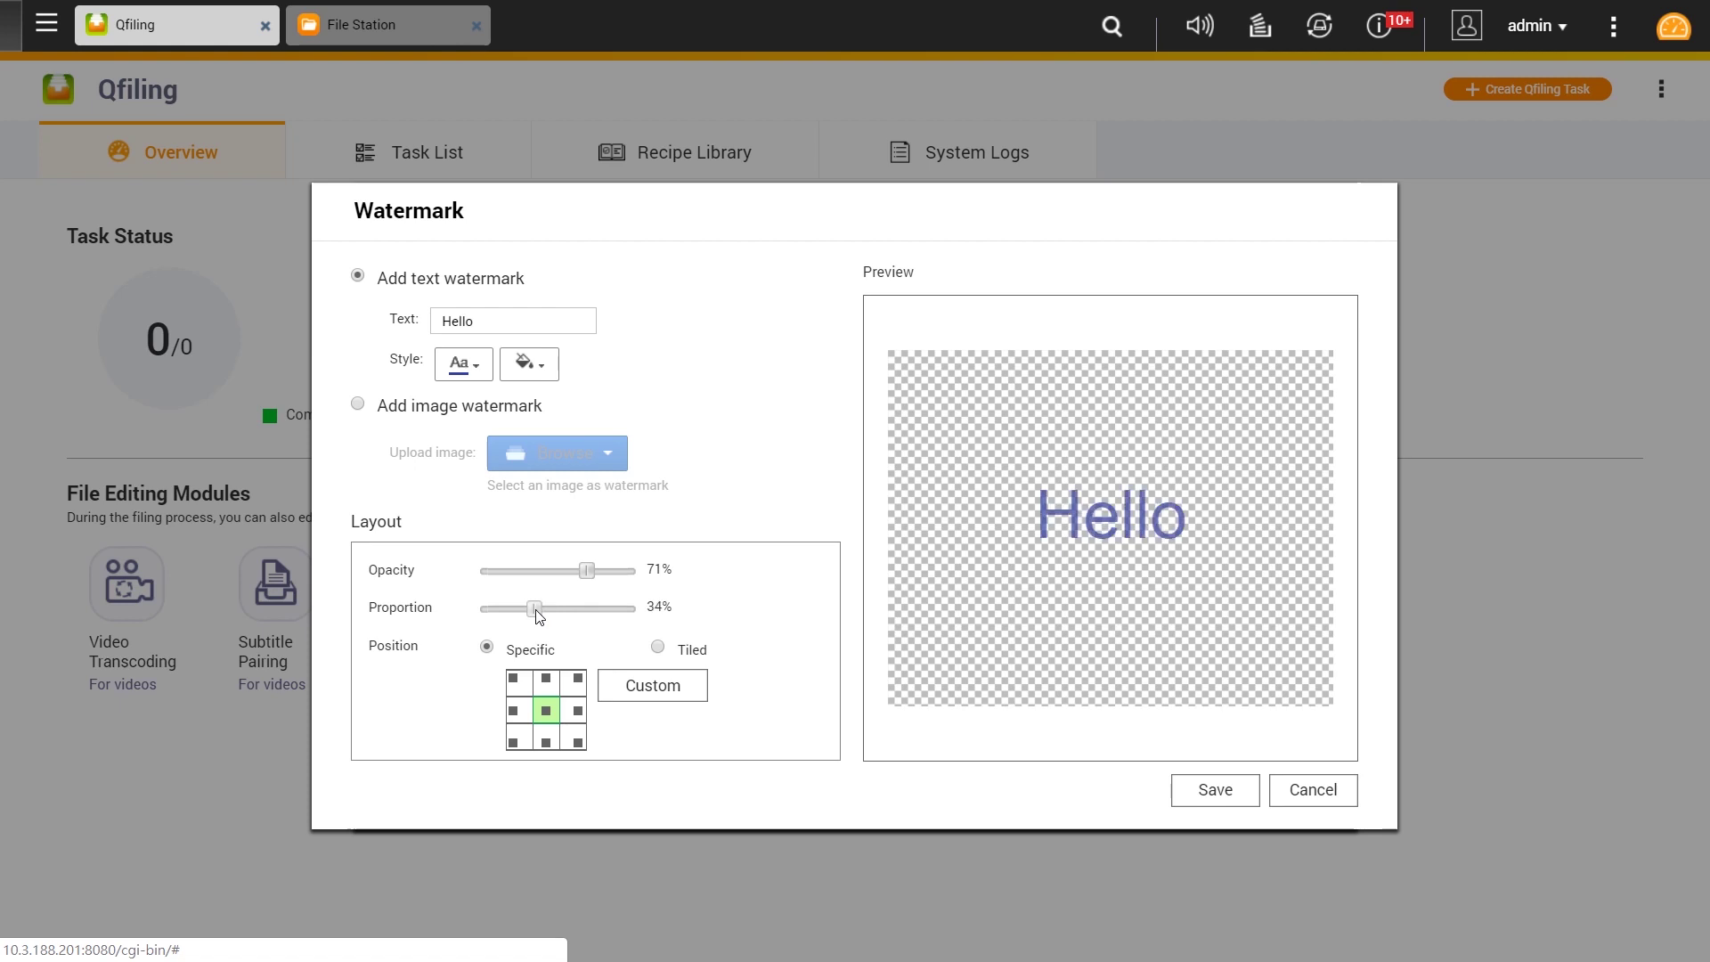
{"action": "left_click", "coordinate": [513, 684]}
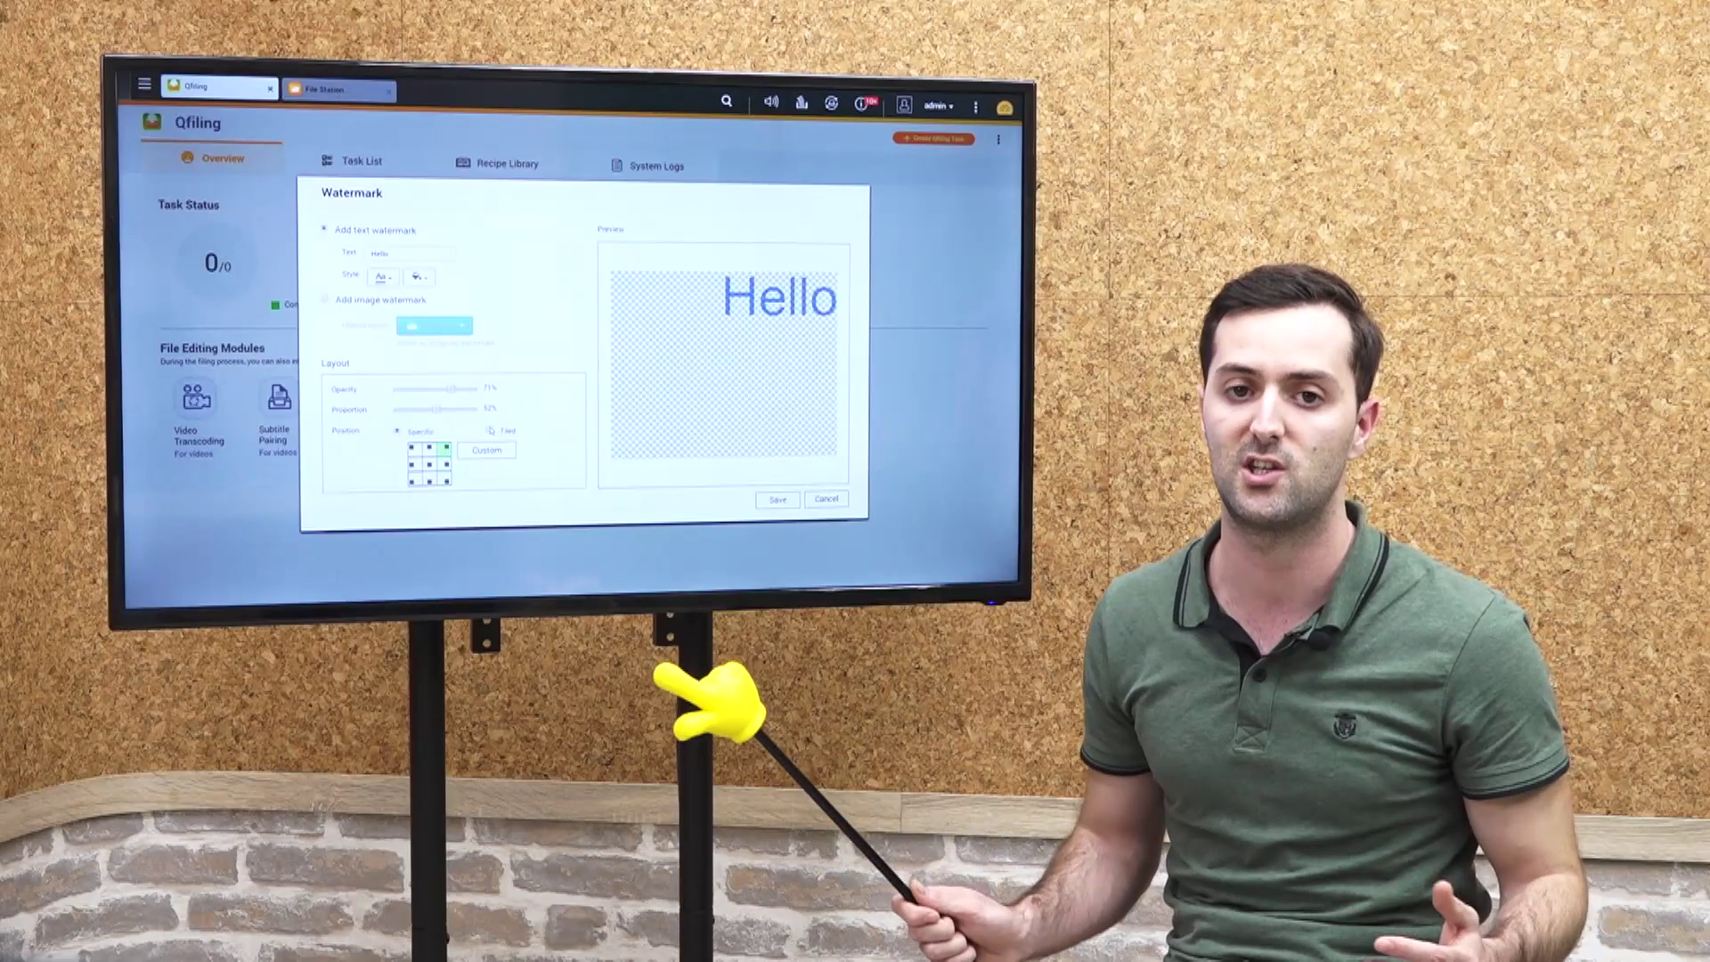
{"action": "left_click", "coordinate": [489, 430]}
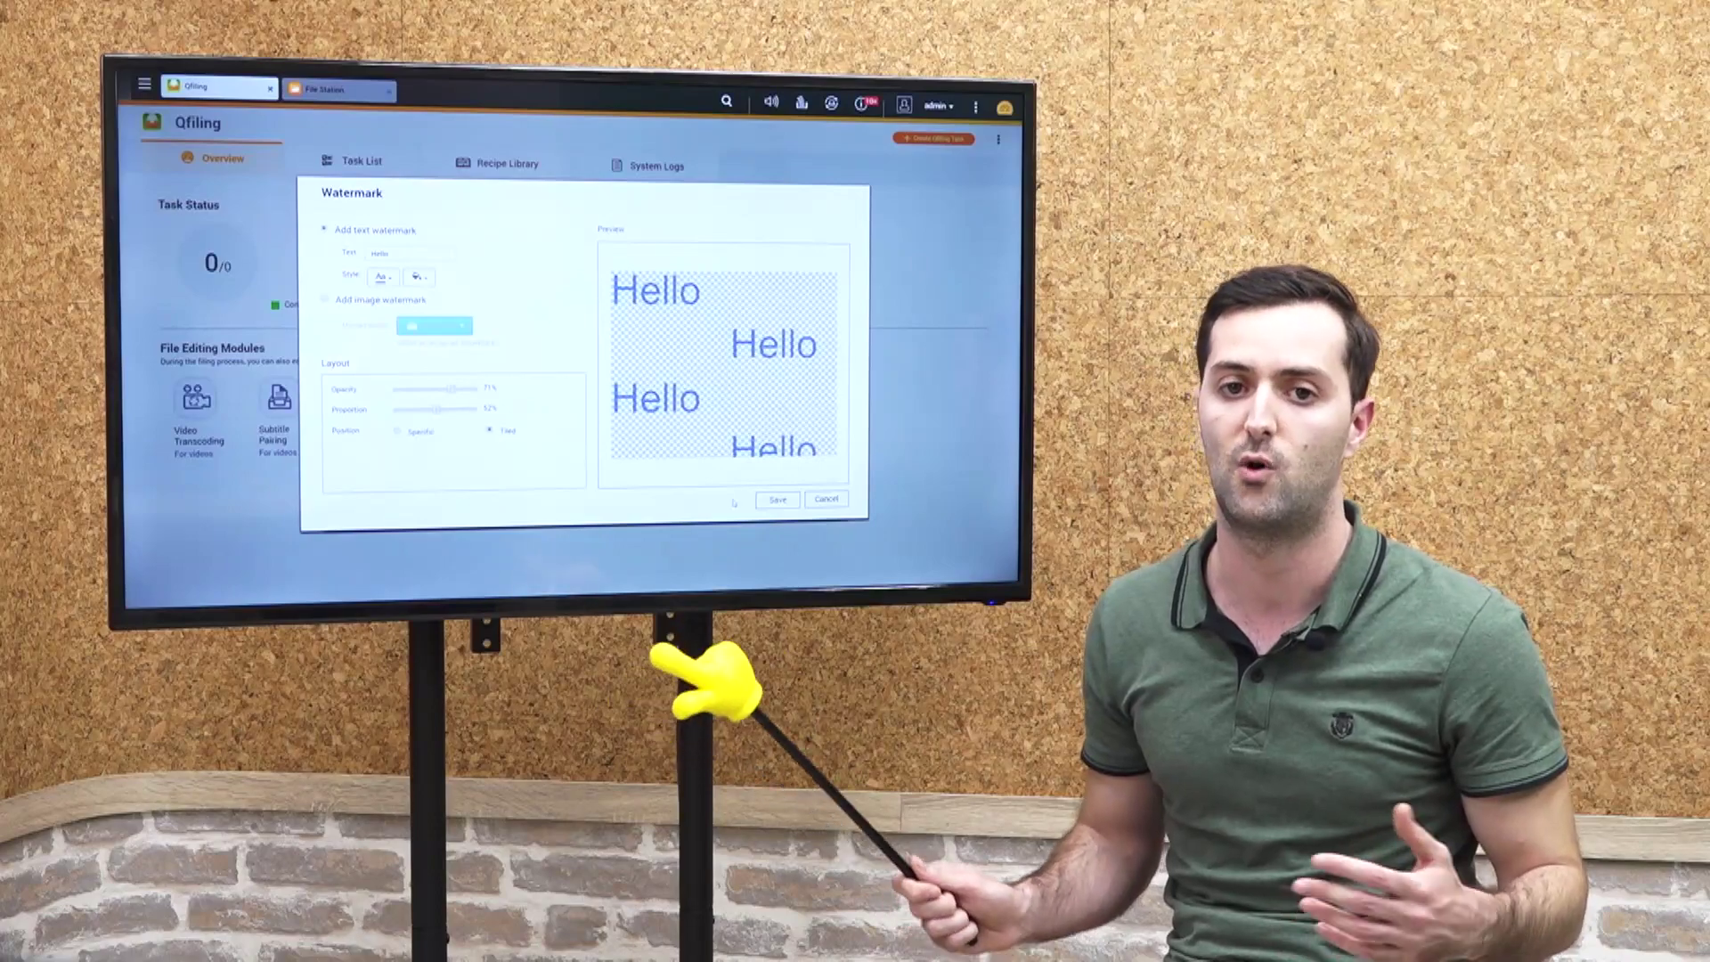
{"action": "left_click", "coordinate": [778, 498]}
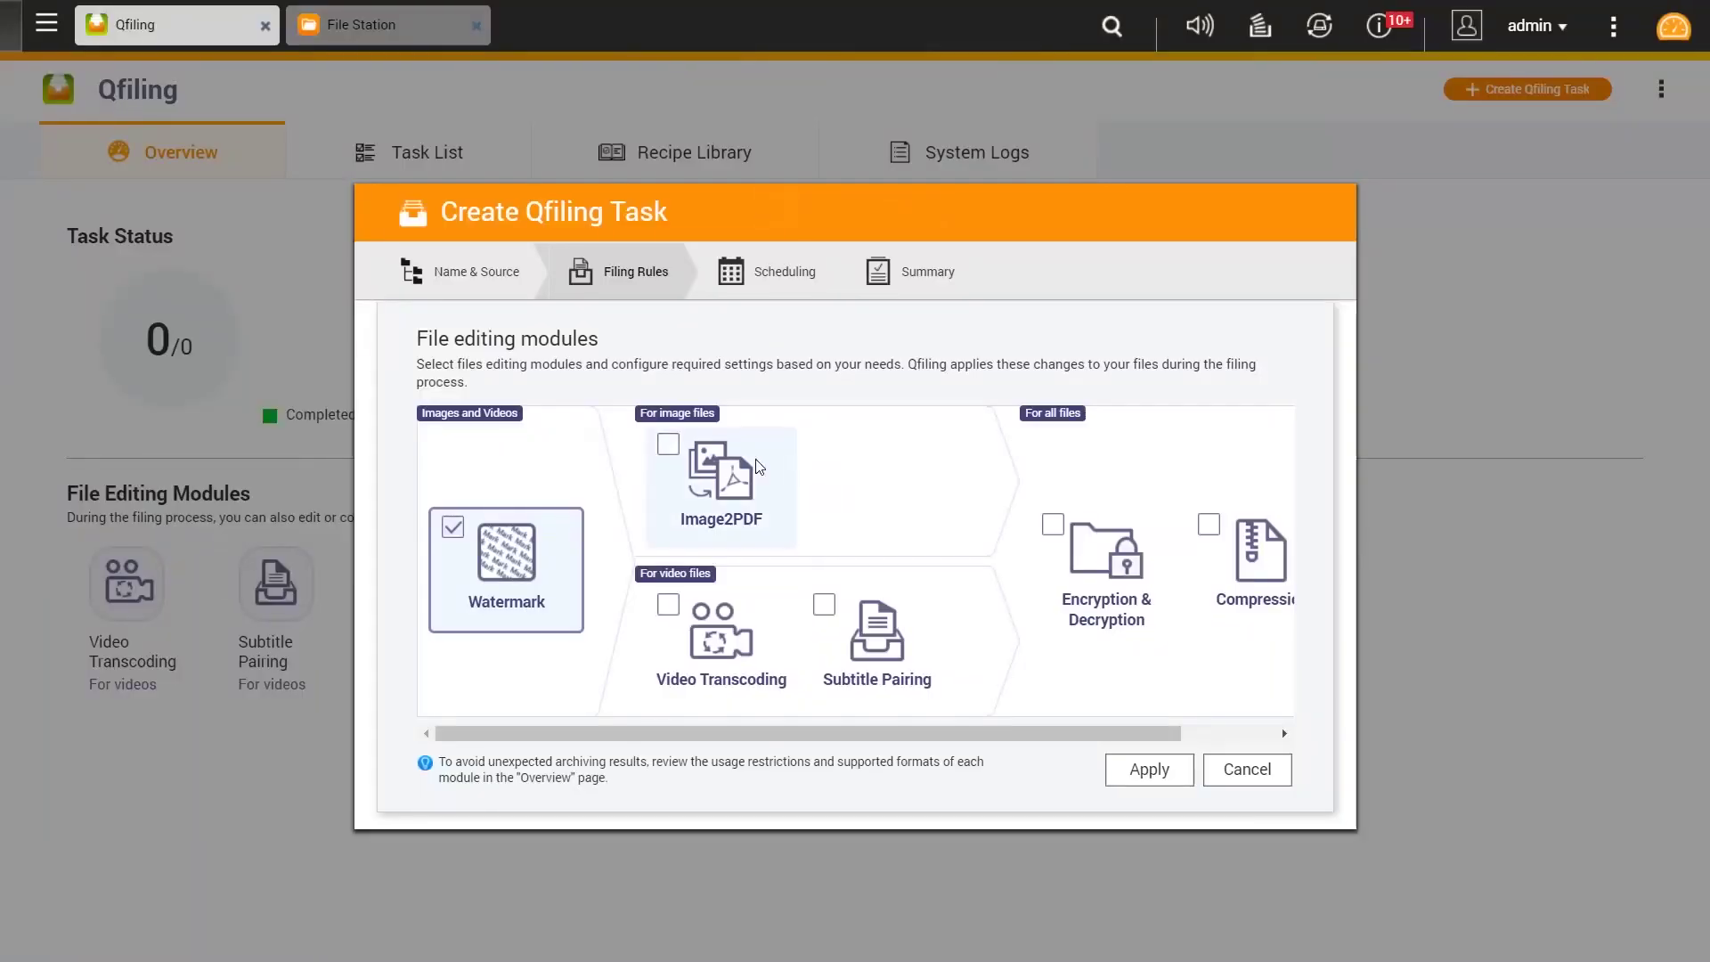
Add Image2PDF at Standard Resolution (150 dpi) and review its advanced options.
{"action": "left_click", "coordinate": [668, 460]}
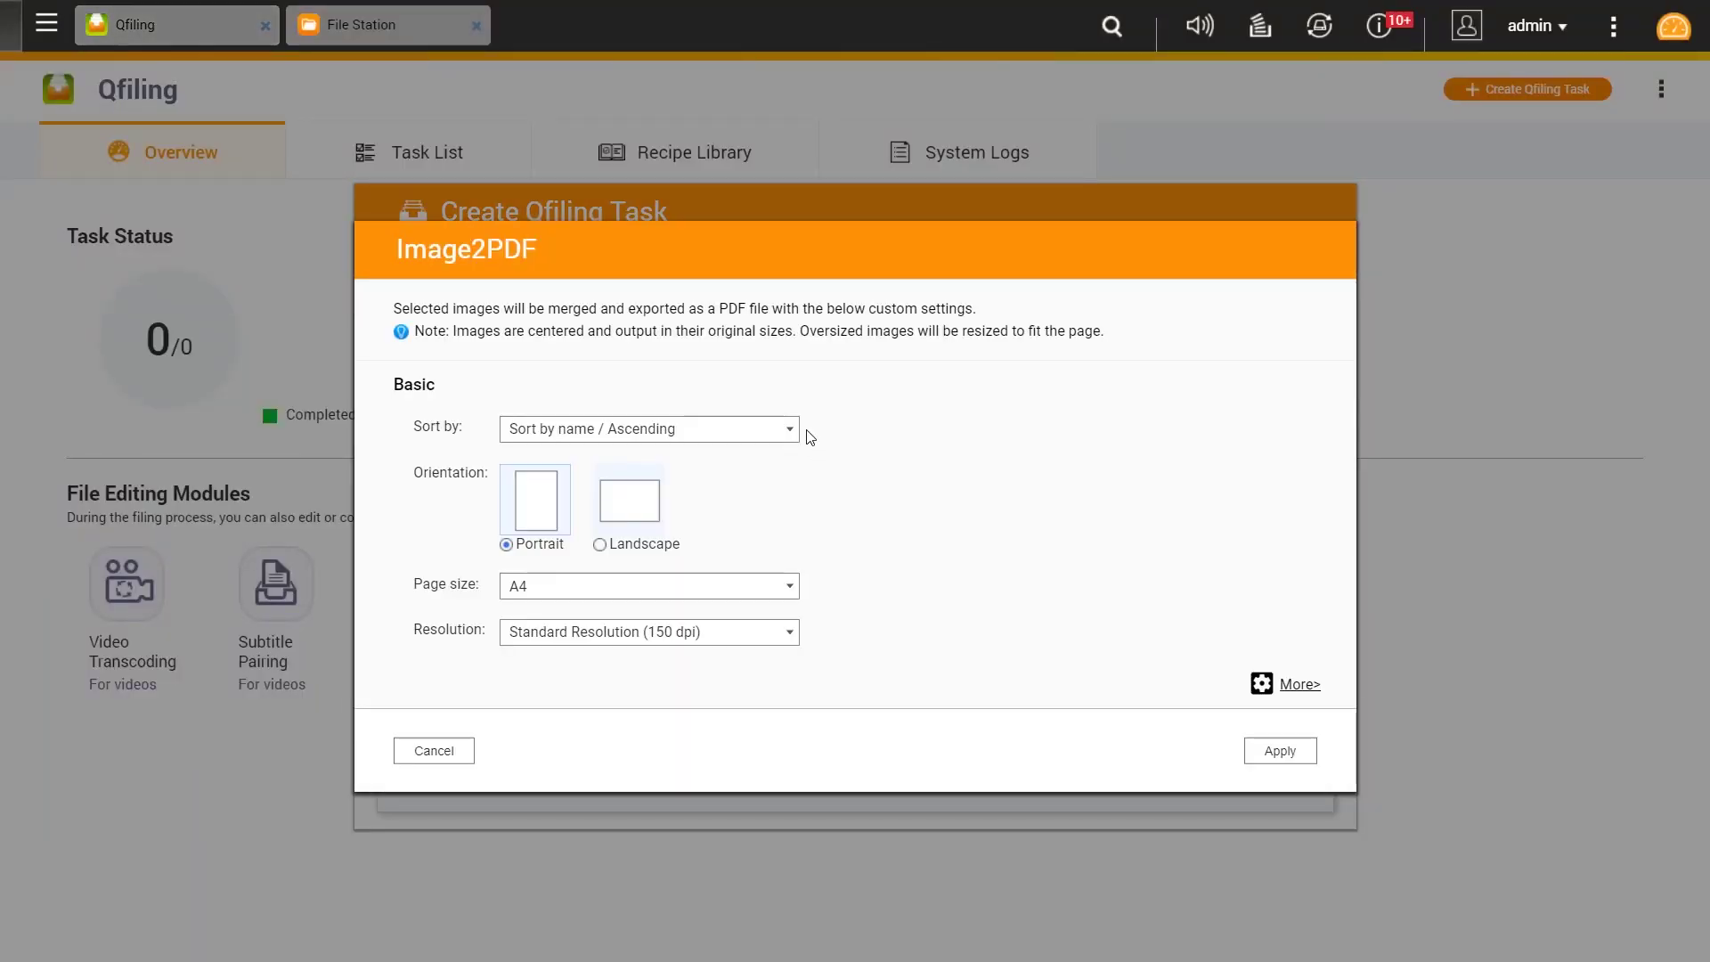
{"action": "left_click", "coordinate": [789, 632]}
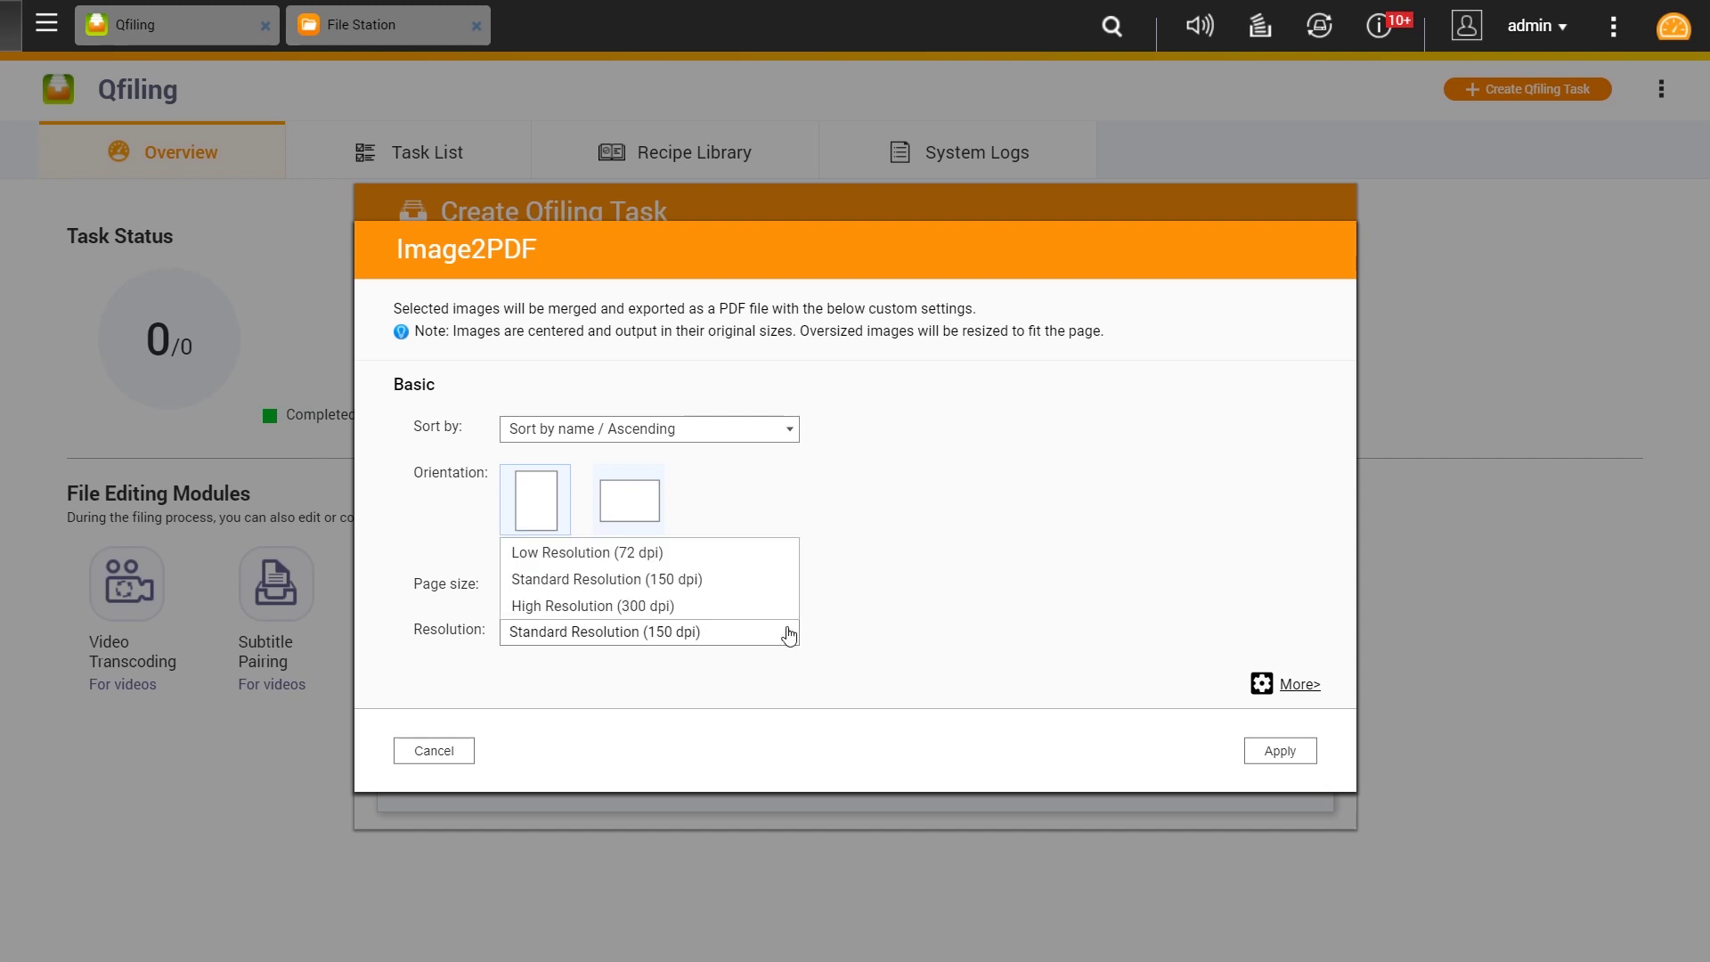
{"action": "left_click", "coordinate": [788, 633]}
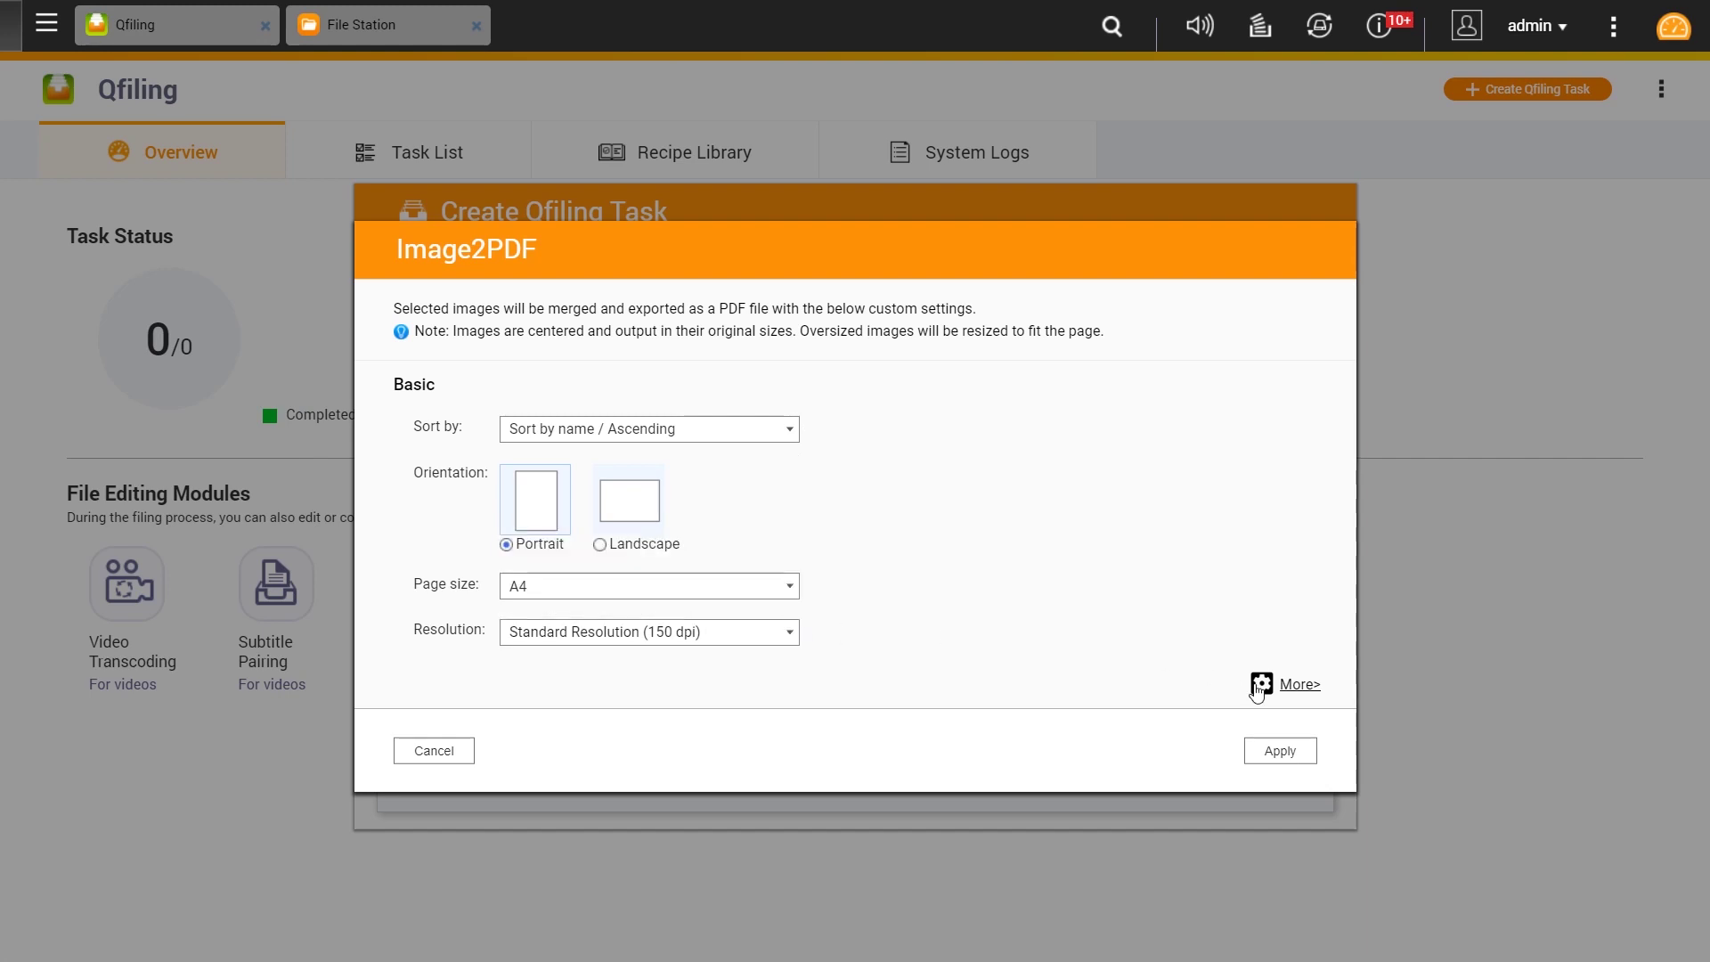
{"action": "left_click", "coordinate": [1308, 687]}
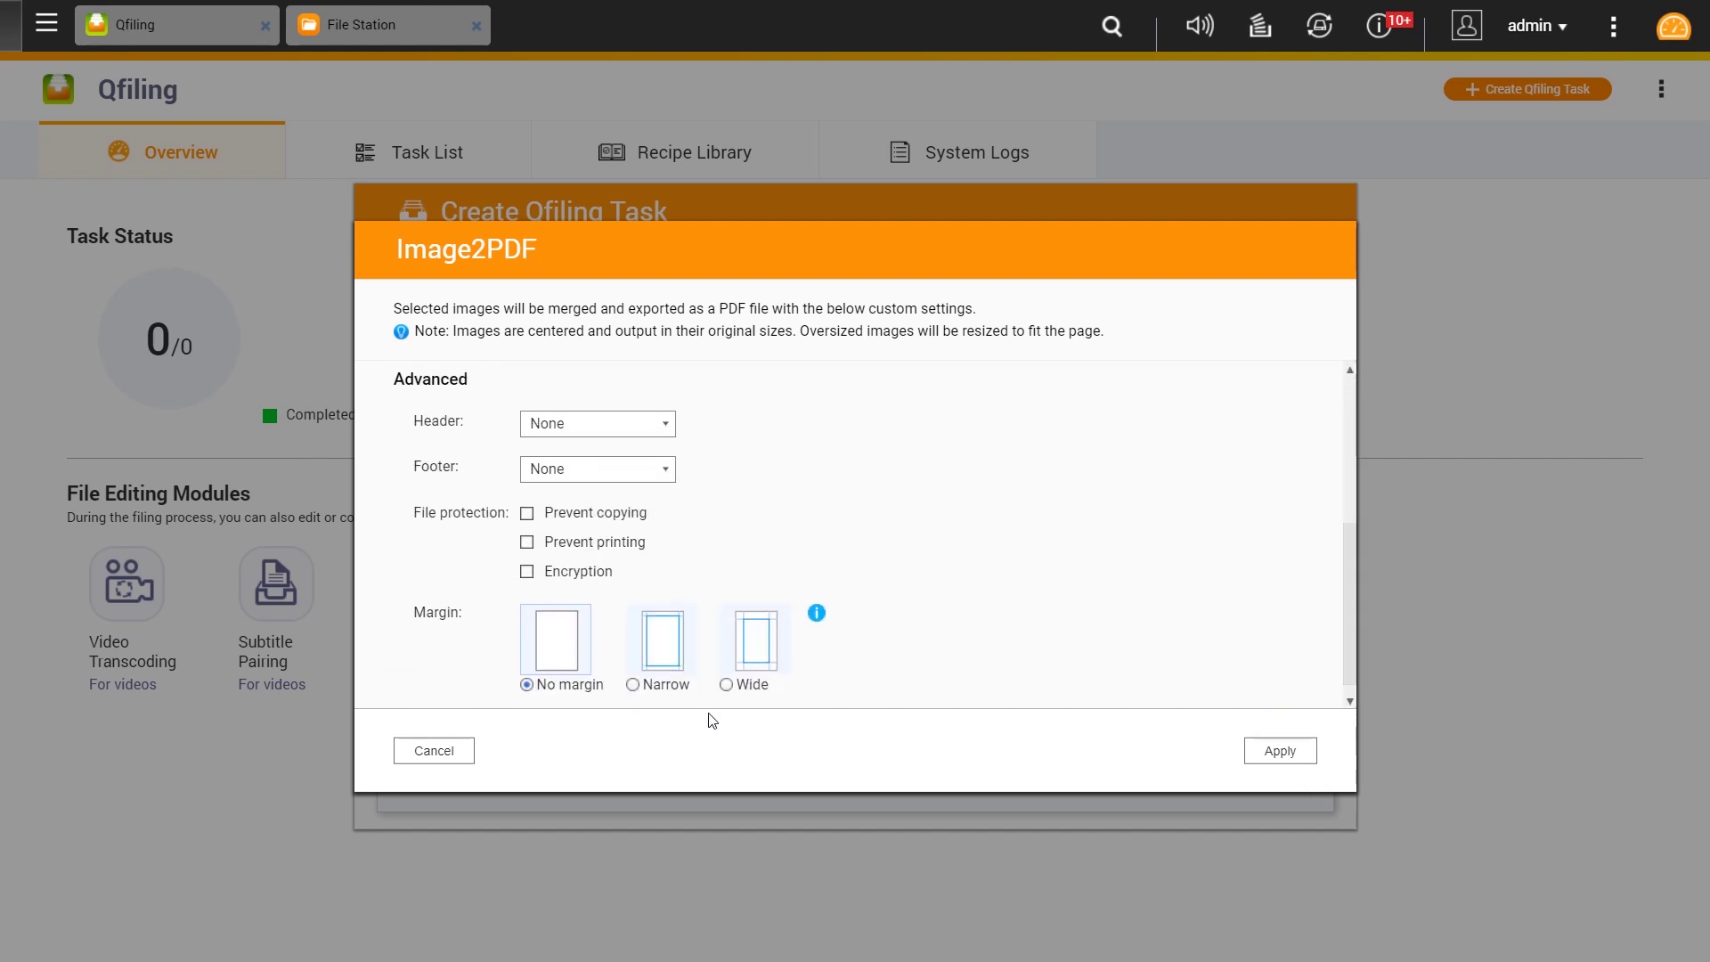
Apply the Image2PDF settings and look at the Encryption password field, leaving encryption off.
{"action": "left_click", "coordinate": [1299, 758]}
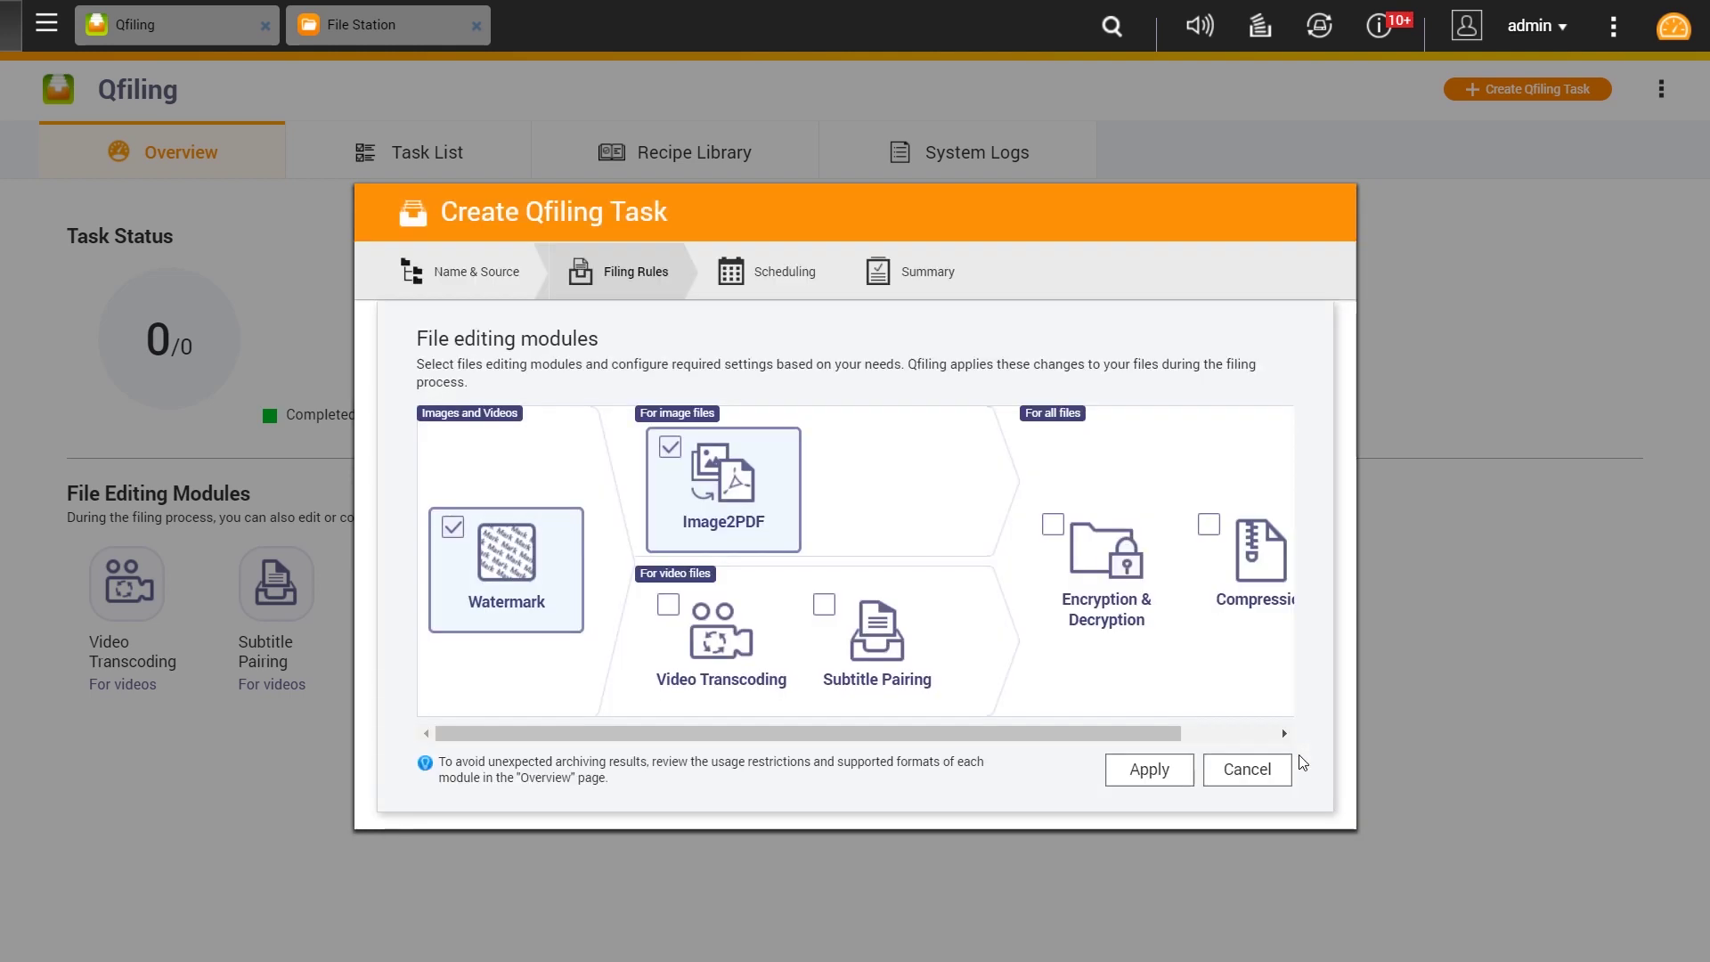
{"action": "left_click", "coordinate": [1053, 527]}
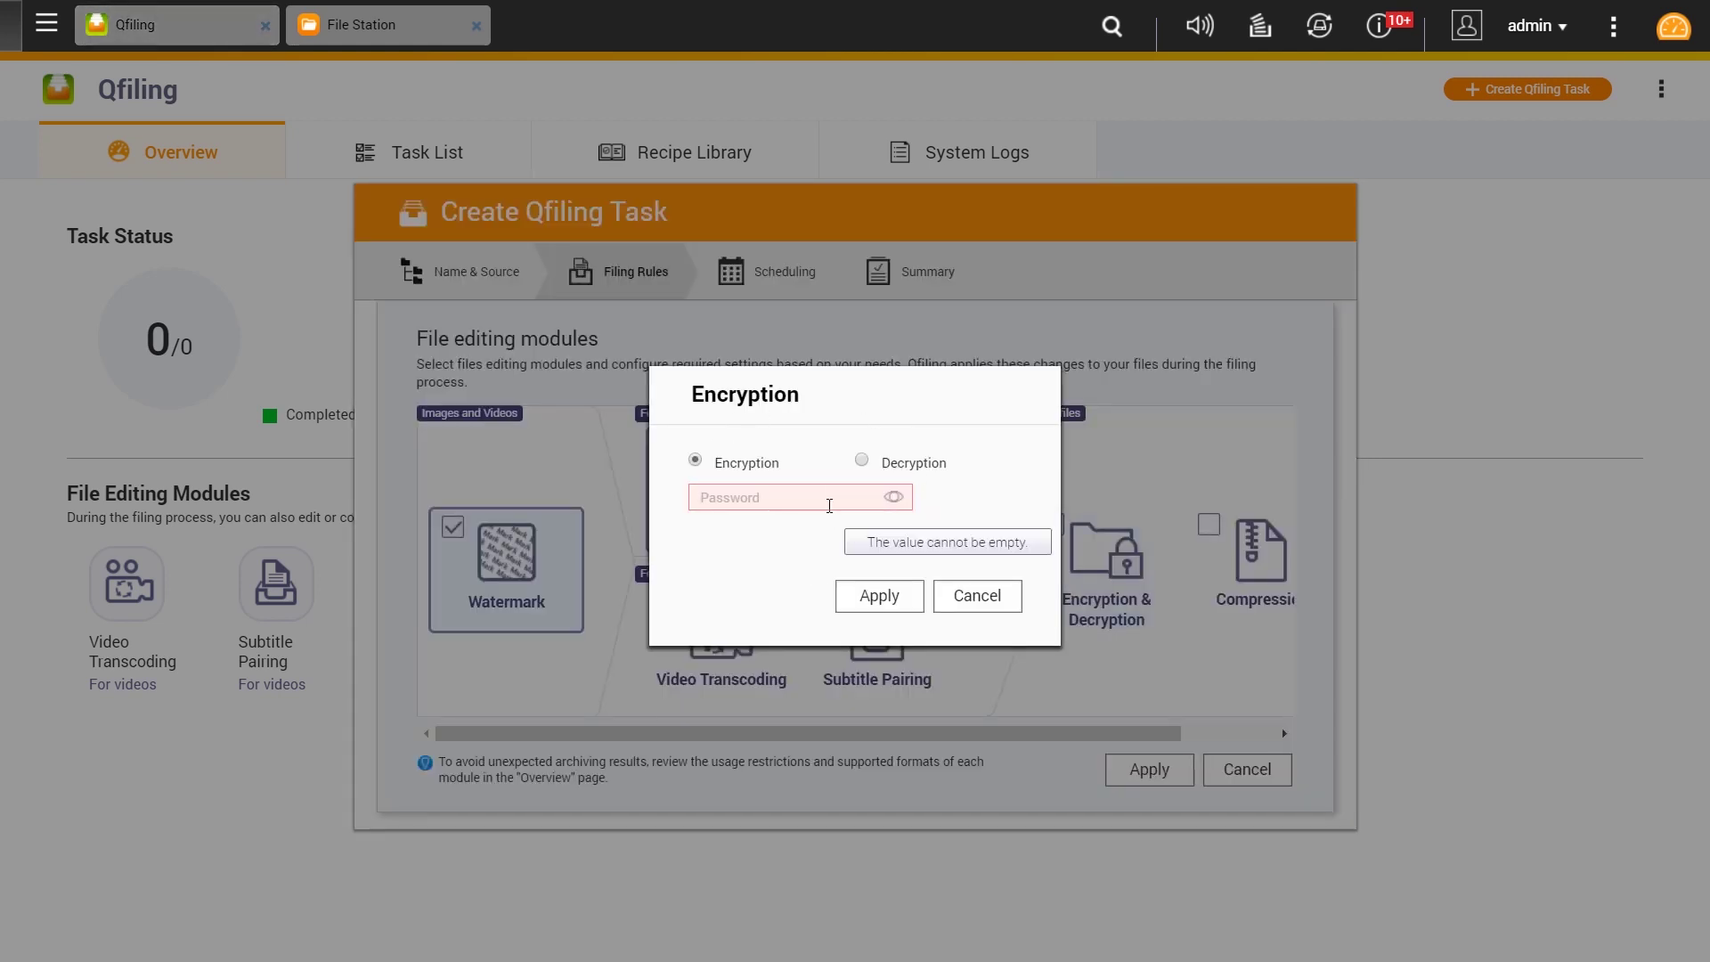
{"action": "left_click", "coordinate": [832, 490]}
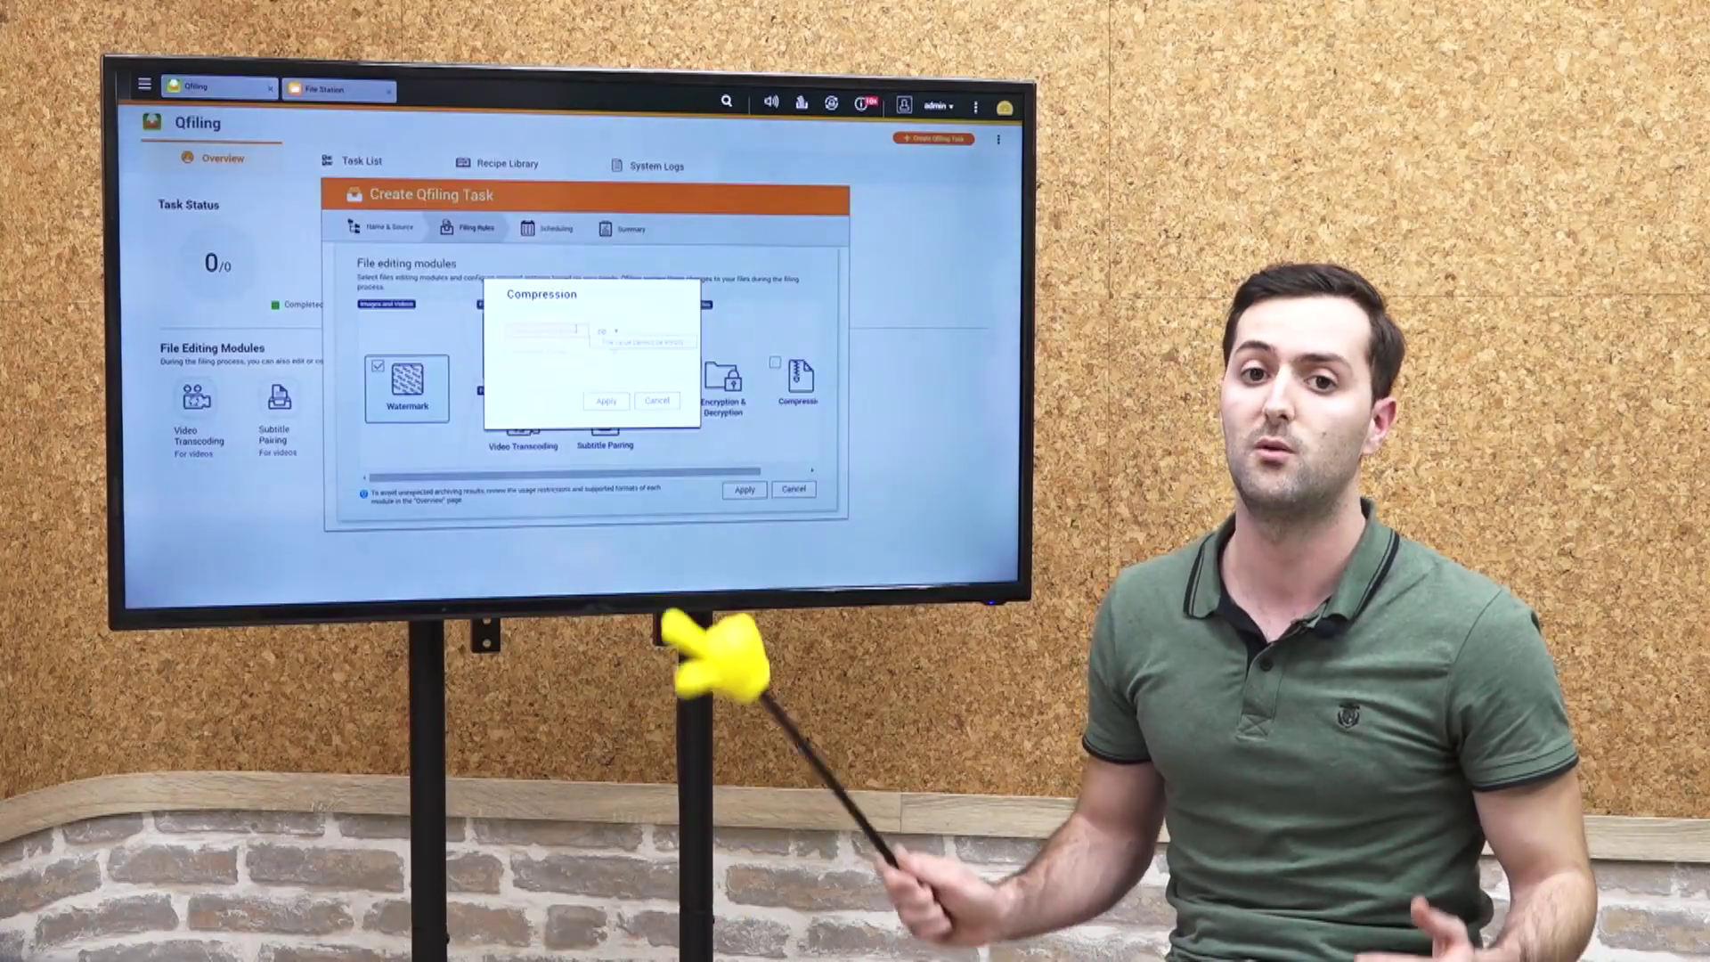
Compress output to Hello.zip with no password and confirm the file editing modules.
{"action": "type", "text": "test"}
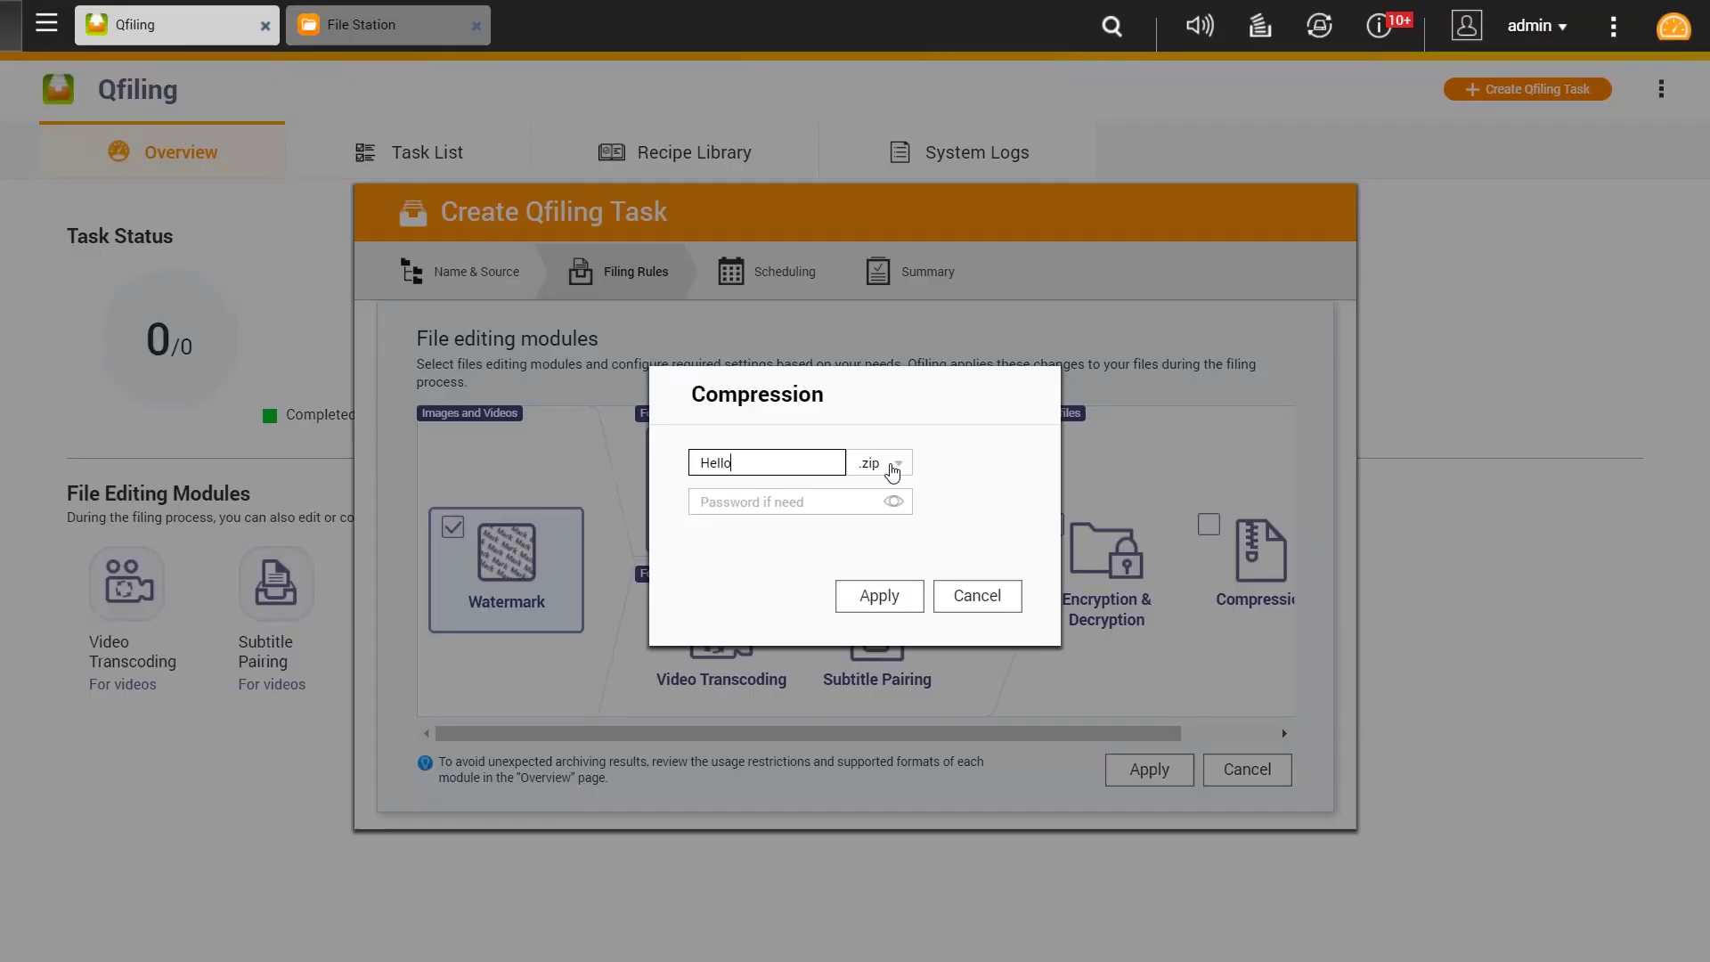
{"action": "left_click", "coordinate": [886, 464]}
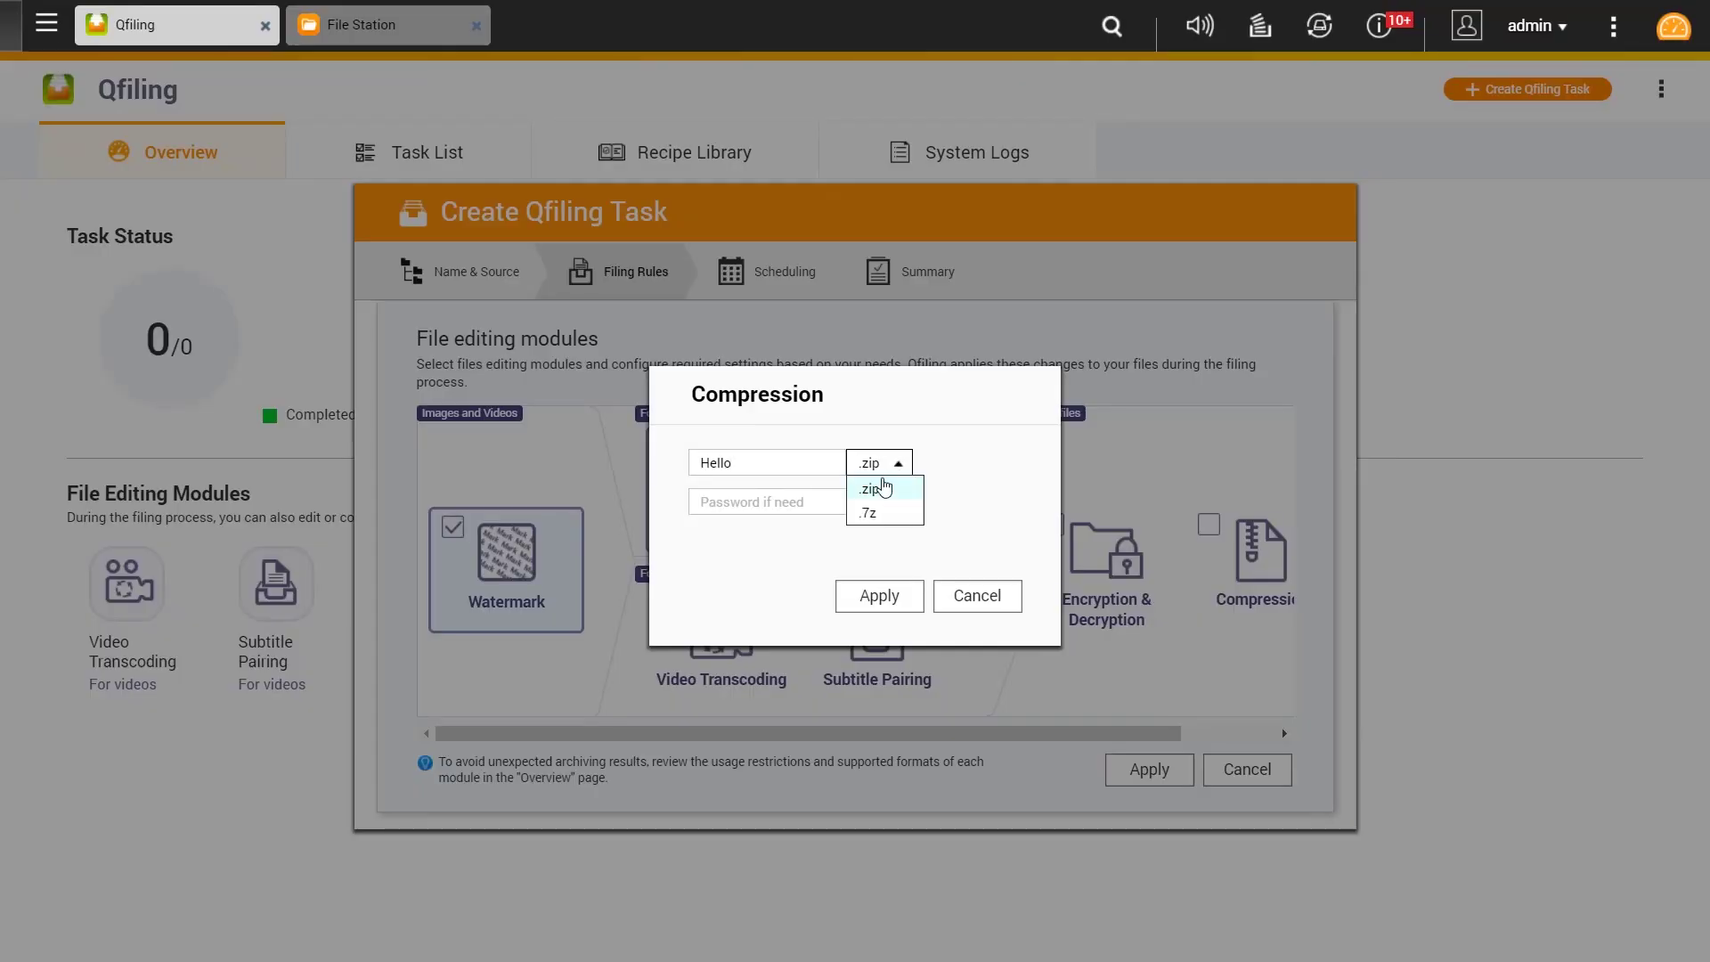
{"action": "left_click", "coordinate": [960, 470]}
{"action": "left_click", "coordinate": [816, 501]}
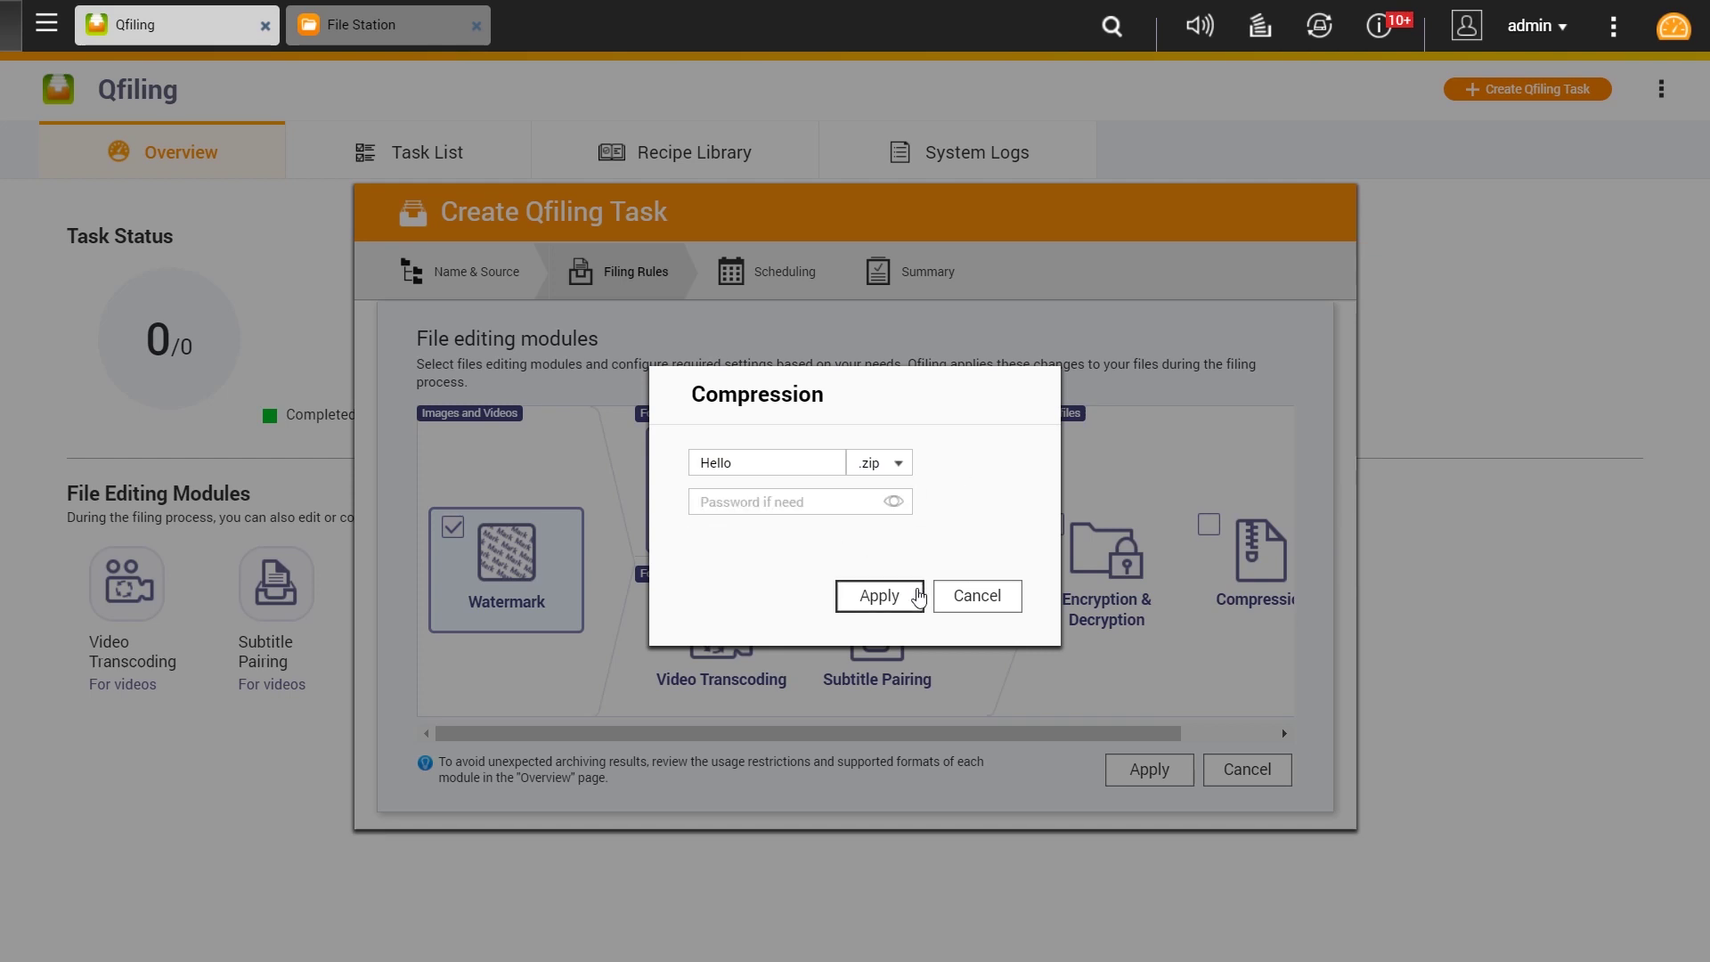
{"action": "left_click", "coordinate": [918, 592]}
{"action": "left_click", "coordinate": [1149, 771]}
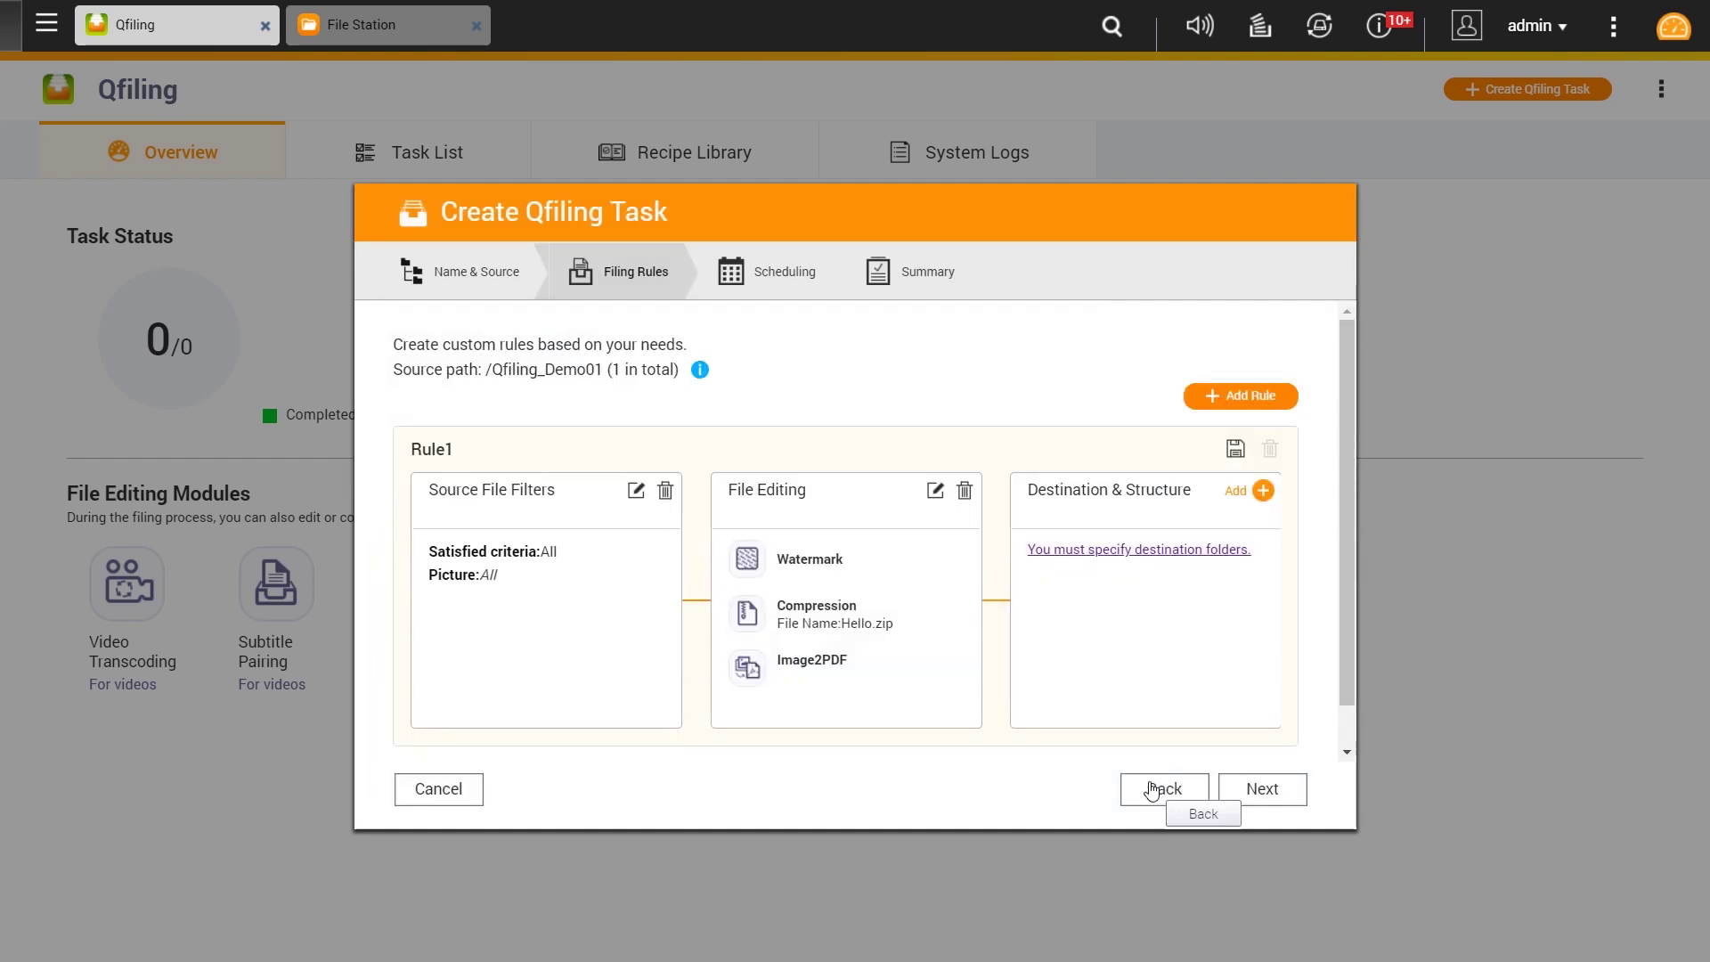
Set Qfiling_Demo02 as the destination and turn on Rename all files.
{"action": "left_click", "coordinate": [1263, 491]}
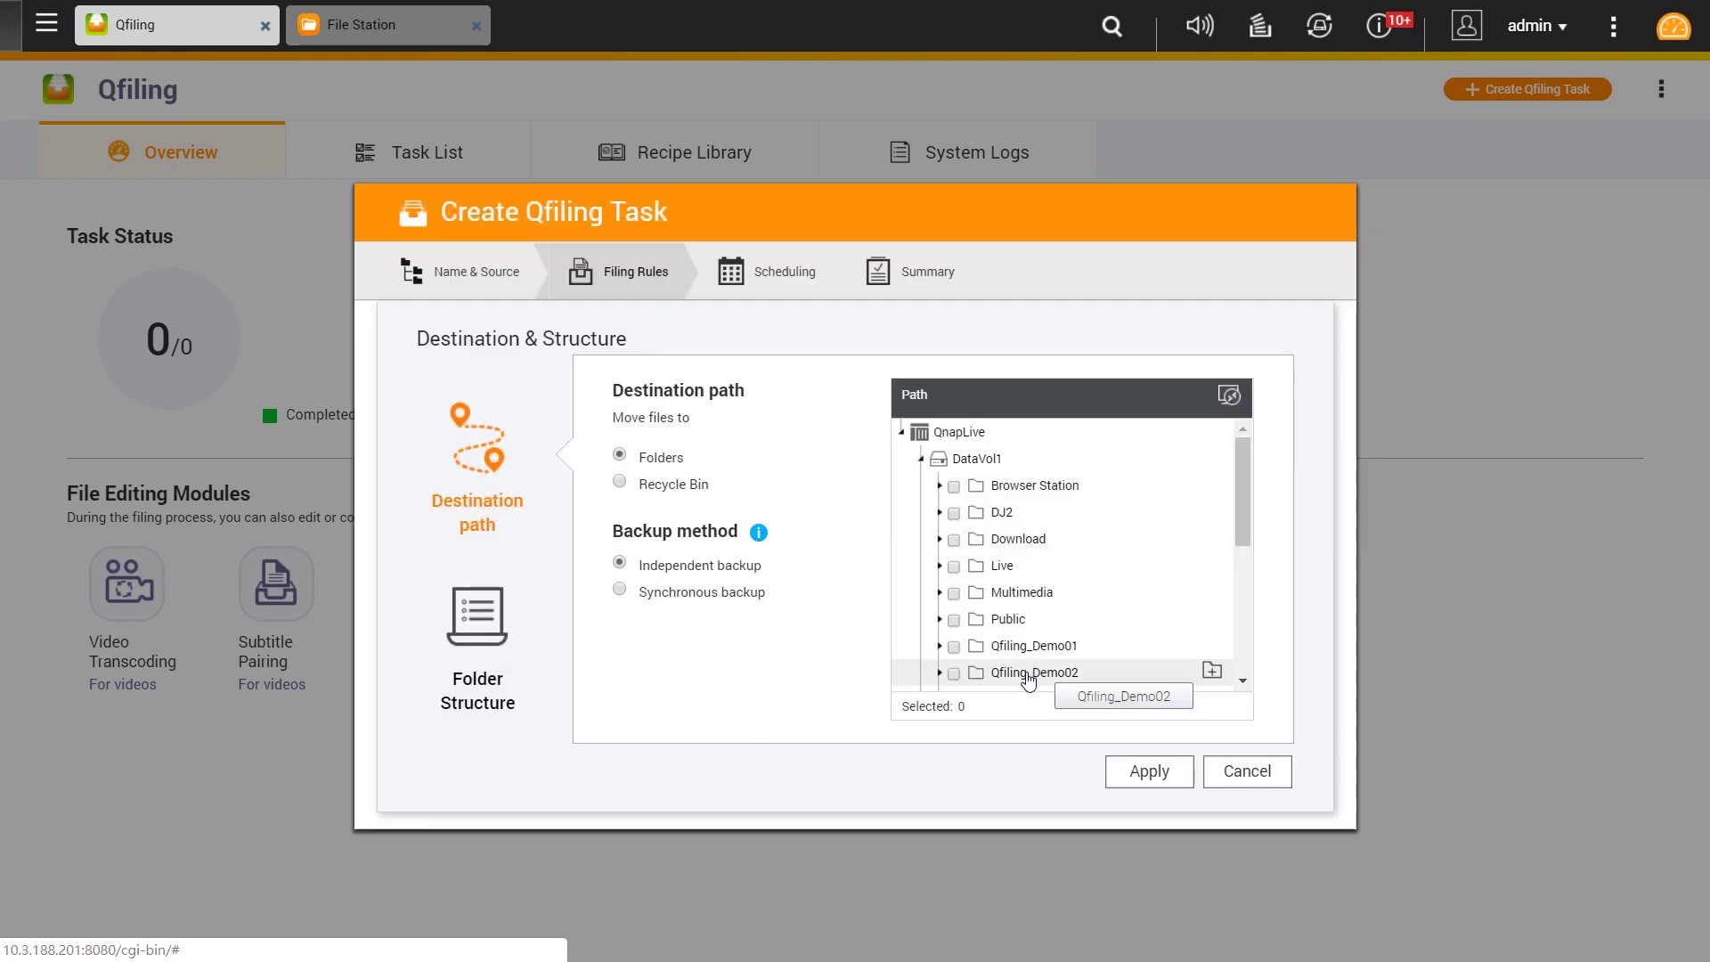
{"action": "left_click", "coordinate": [1028, 674]}
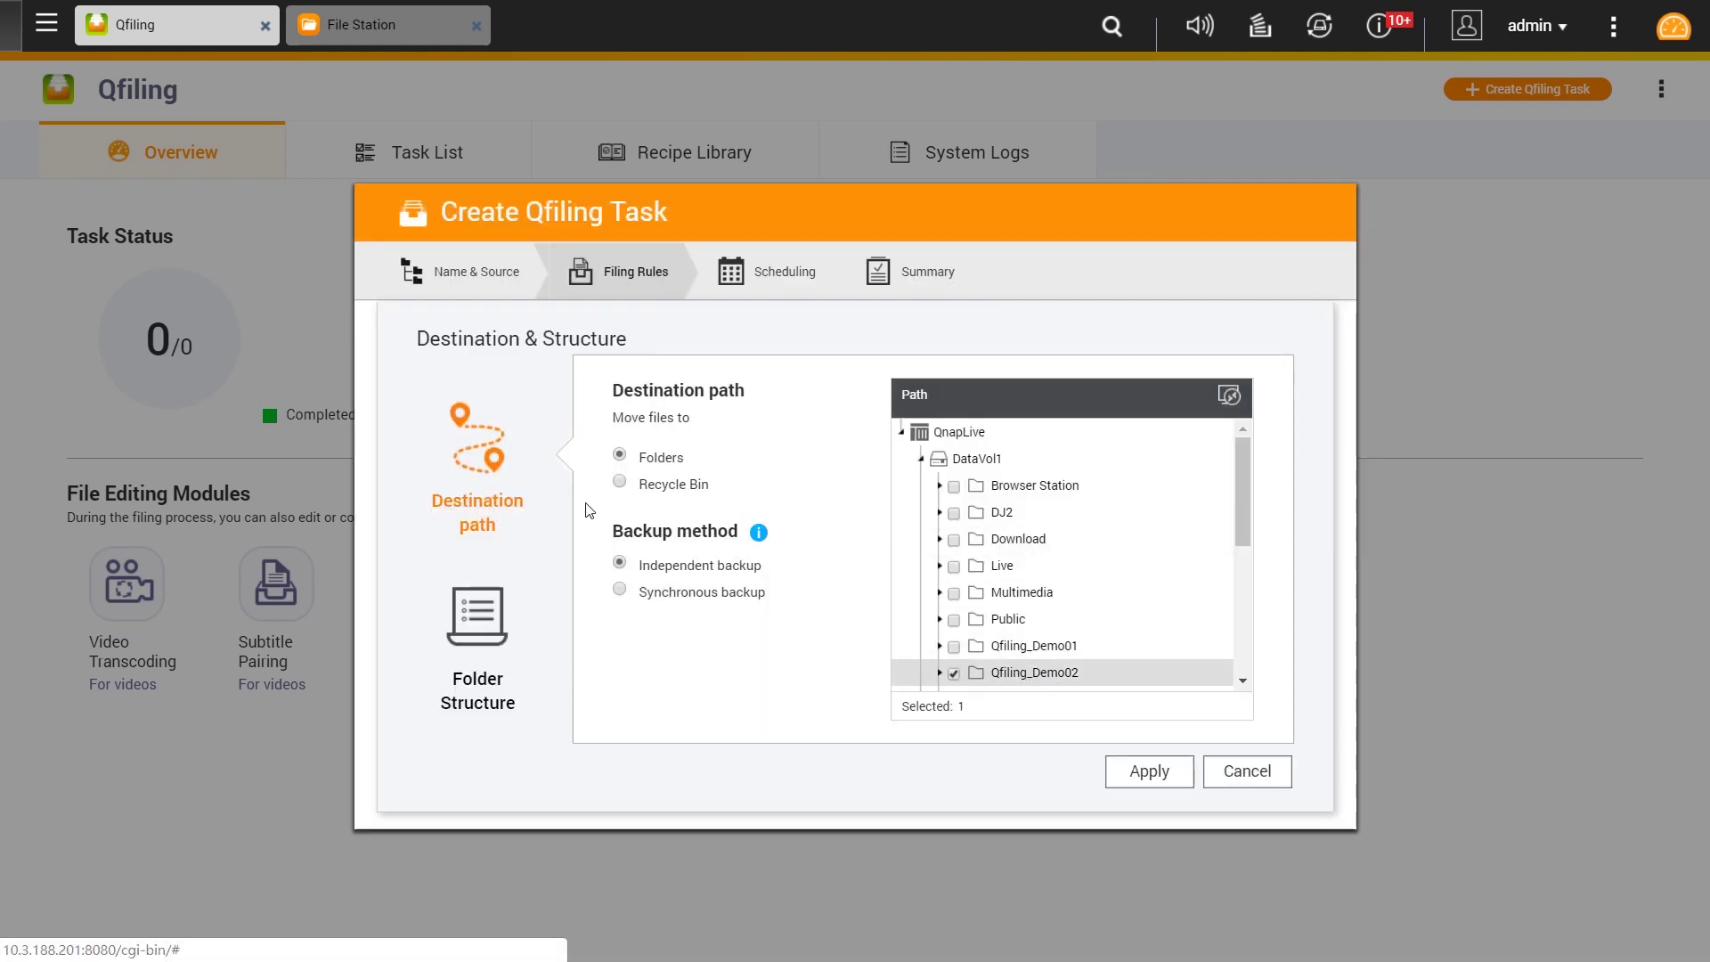
{"action": "left_click", "coordinate": [487, 639]}
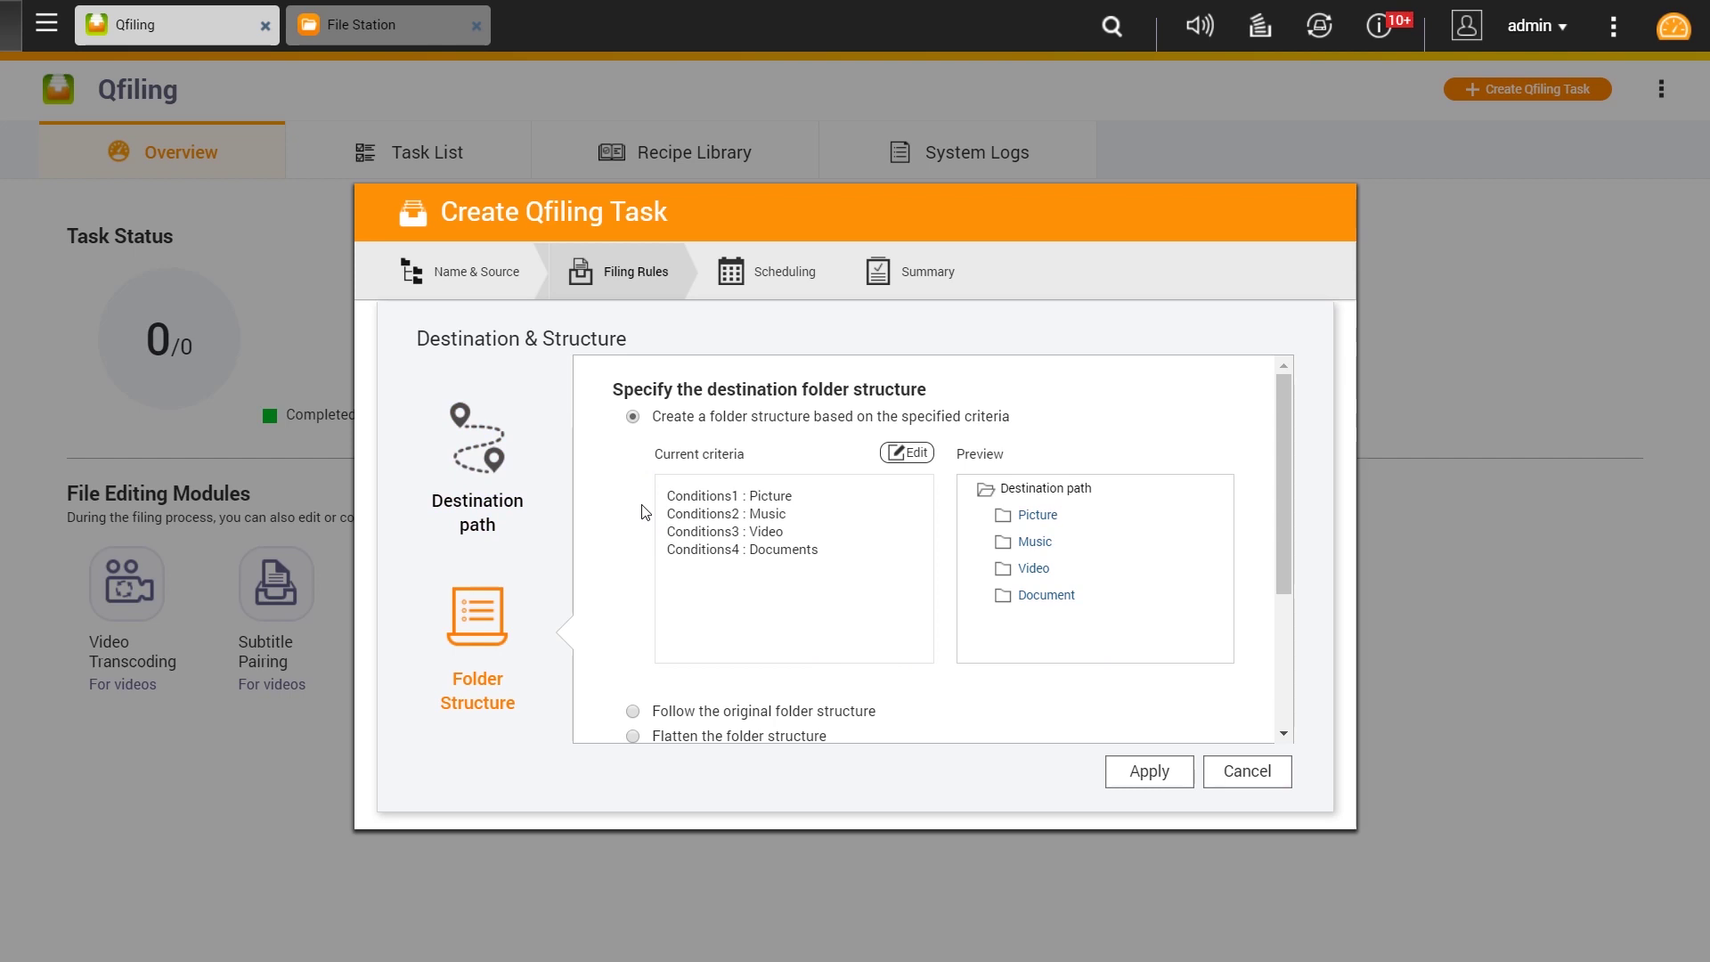
{"action": "scroll", "coordinate": [645, 512], "scroll_direction": "down", "scroll_amount": 3}
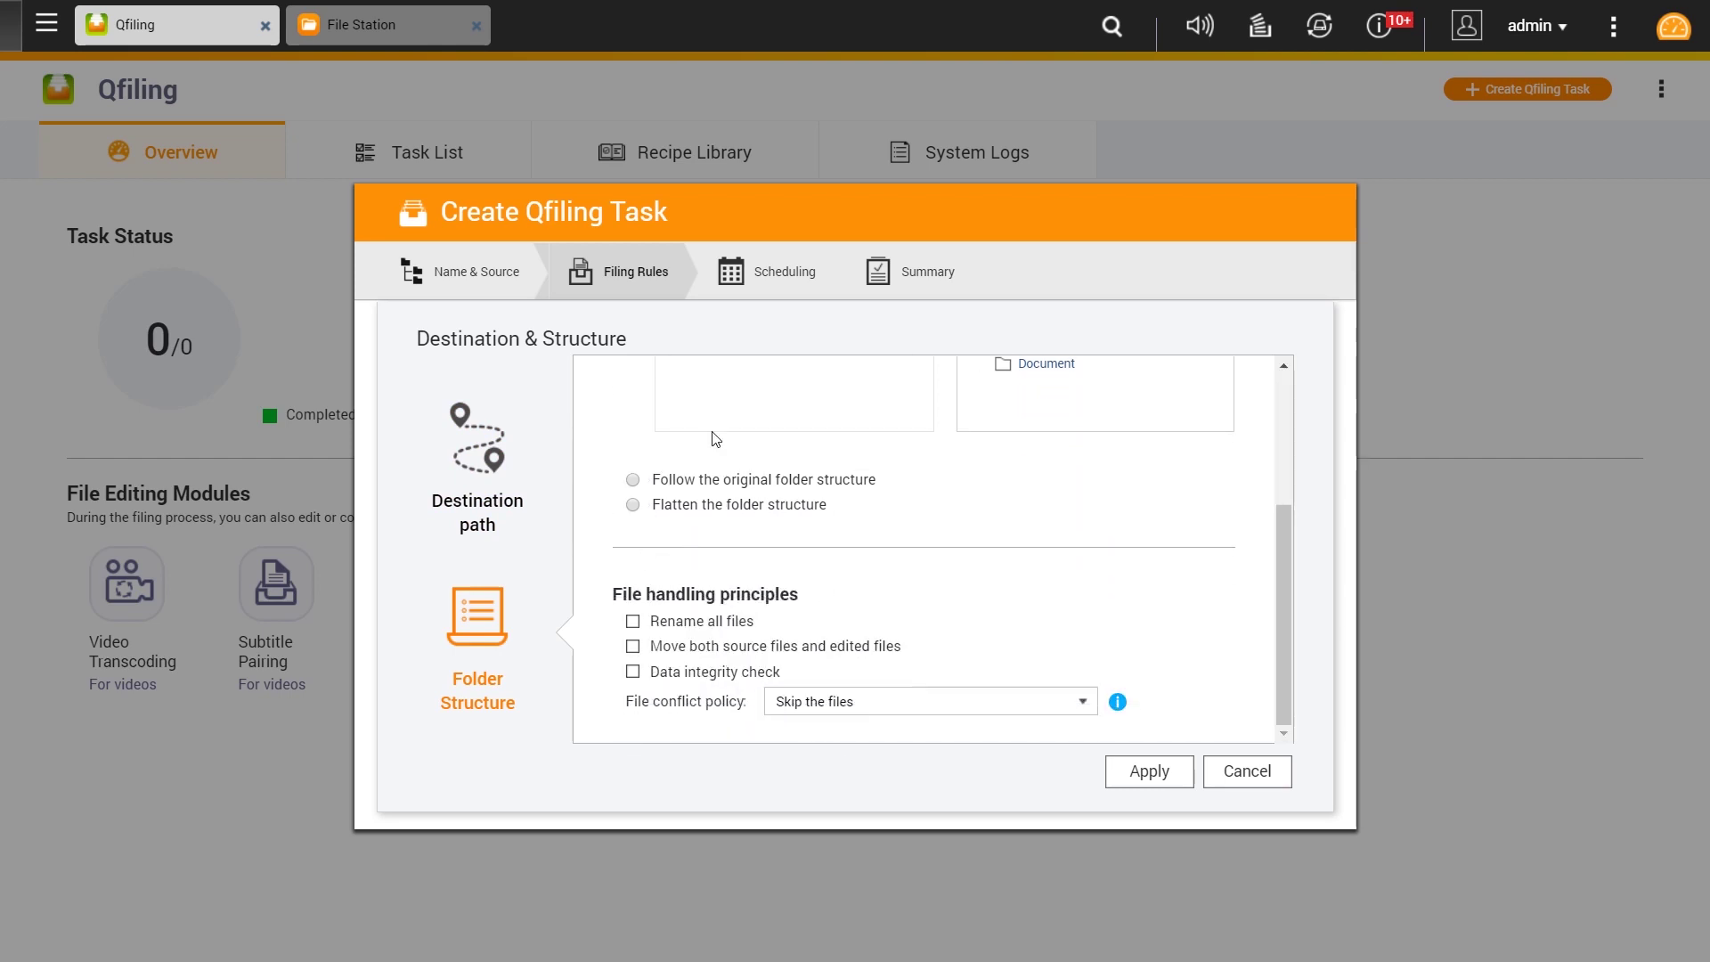
{"action": "left_click", "coordinate": [628, 622]}
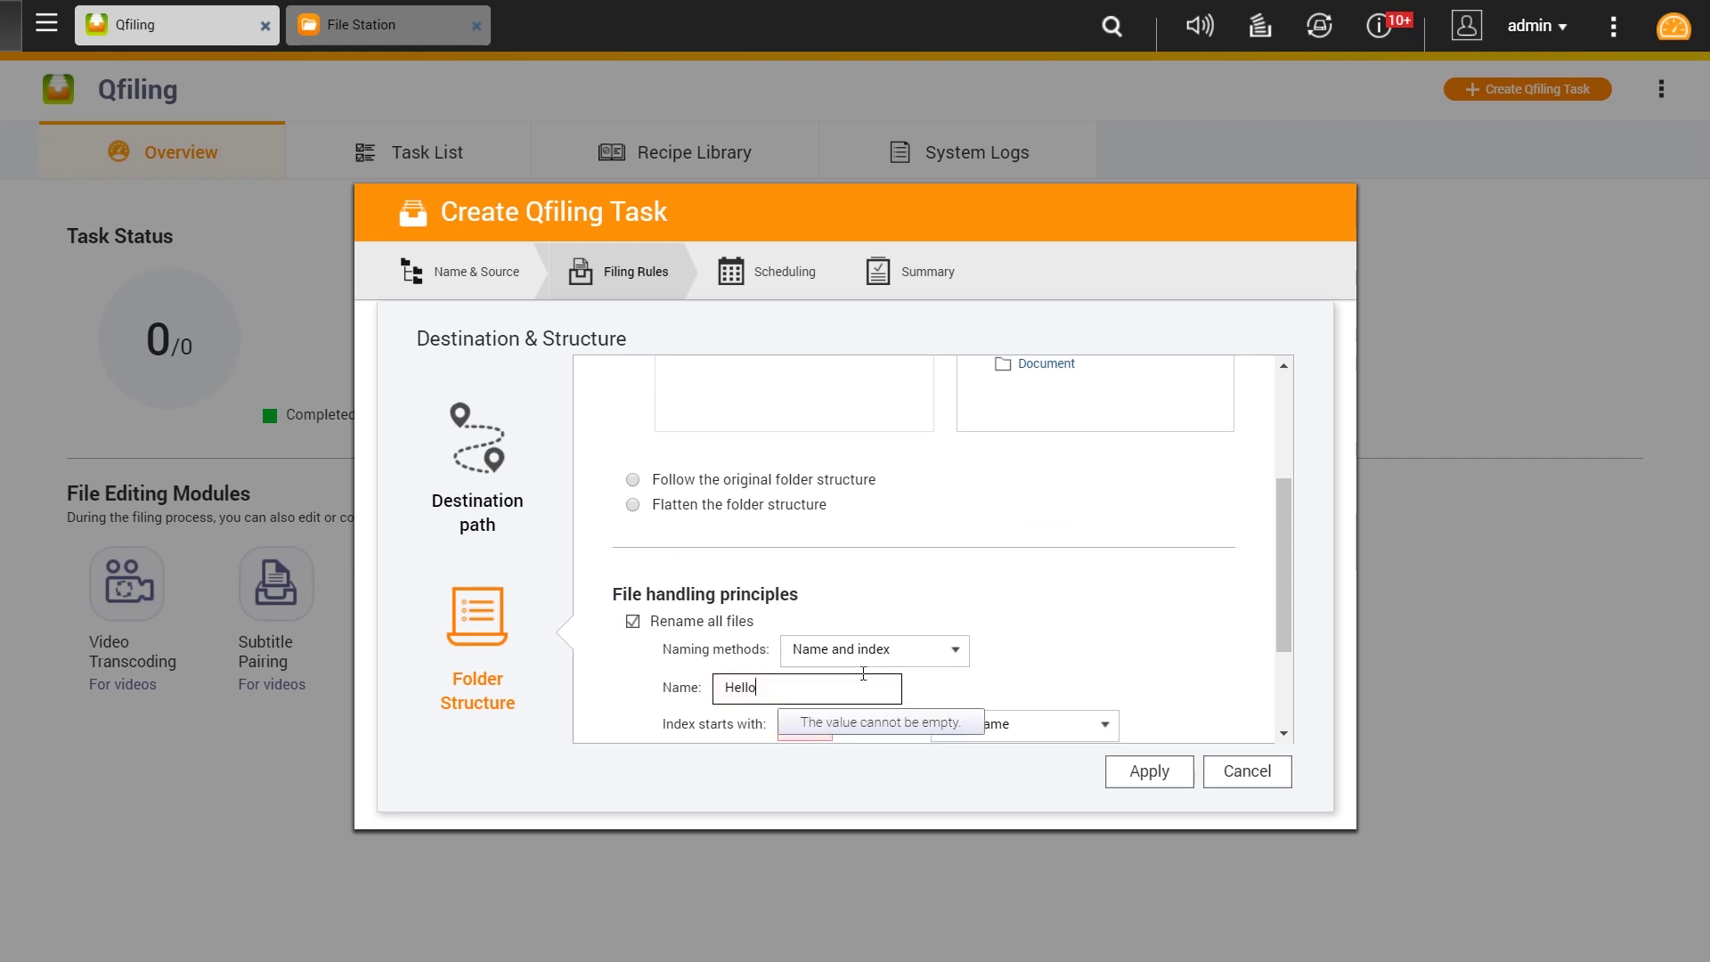
Start the file index at 1, keep it after the name, and apply.
{"action": "left_click", "coordinate": [804, 724]}
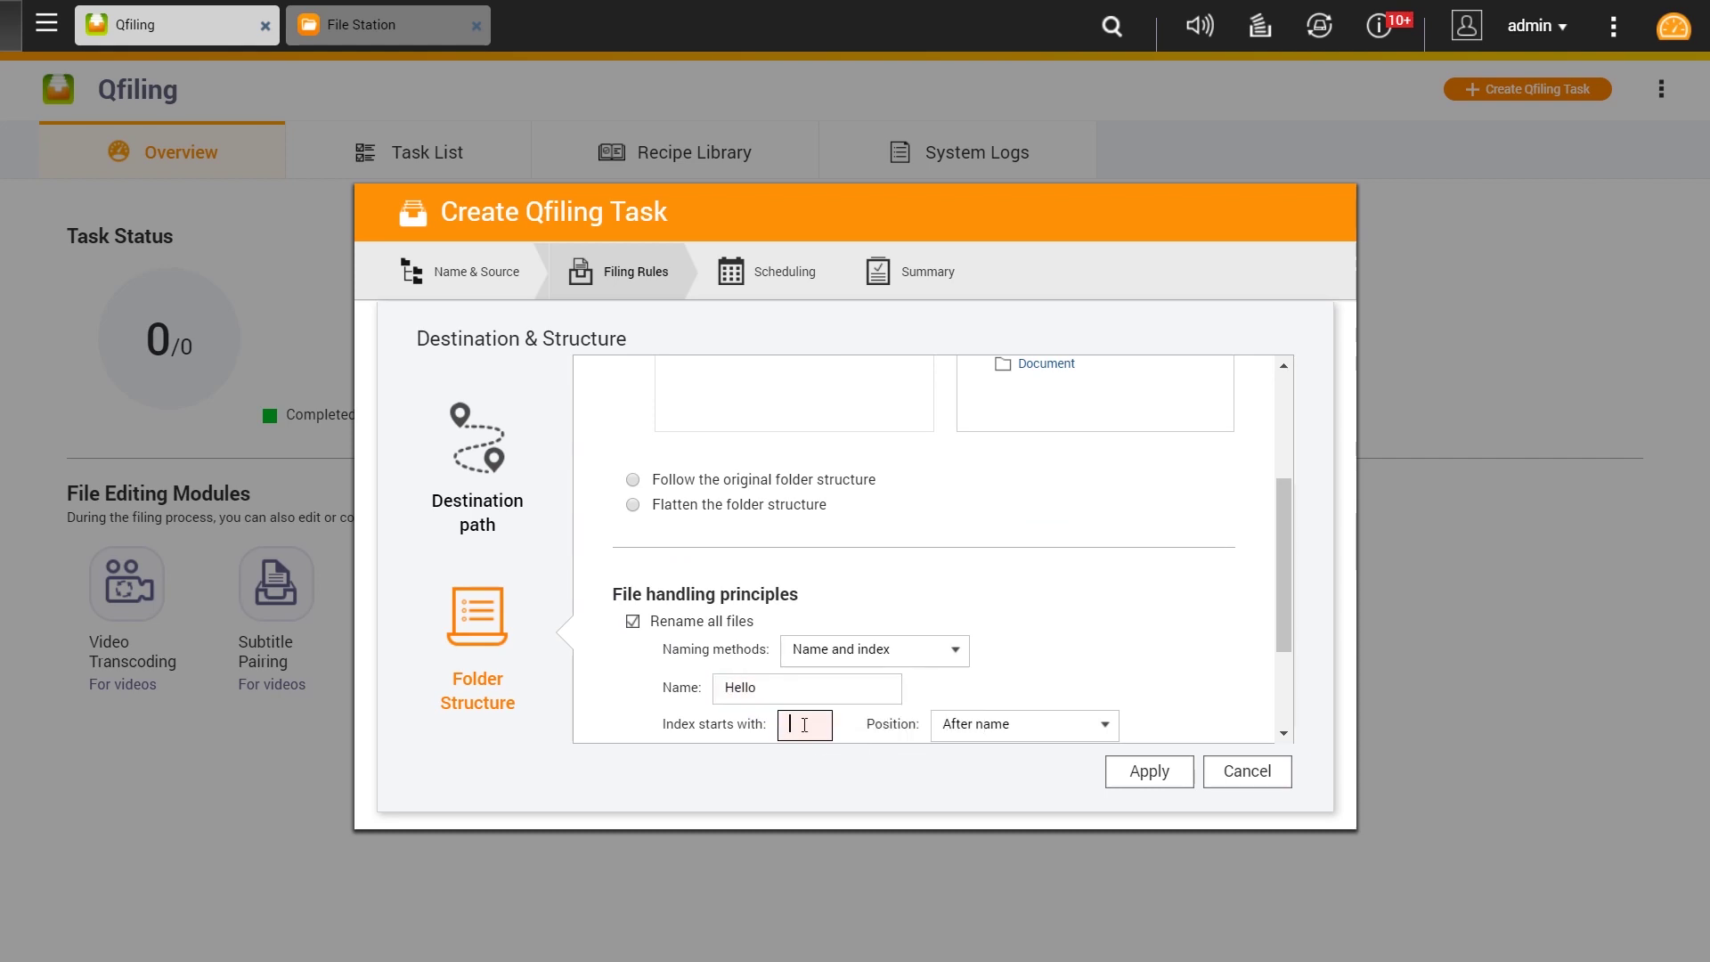
{"action": "scroll", "coordinate": [1172, 651], "scroll_direction": "down", "scroll_amount": 3}
{"action": "left_click", "coordinate": [978, 579]}
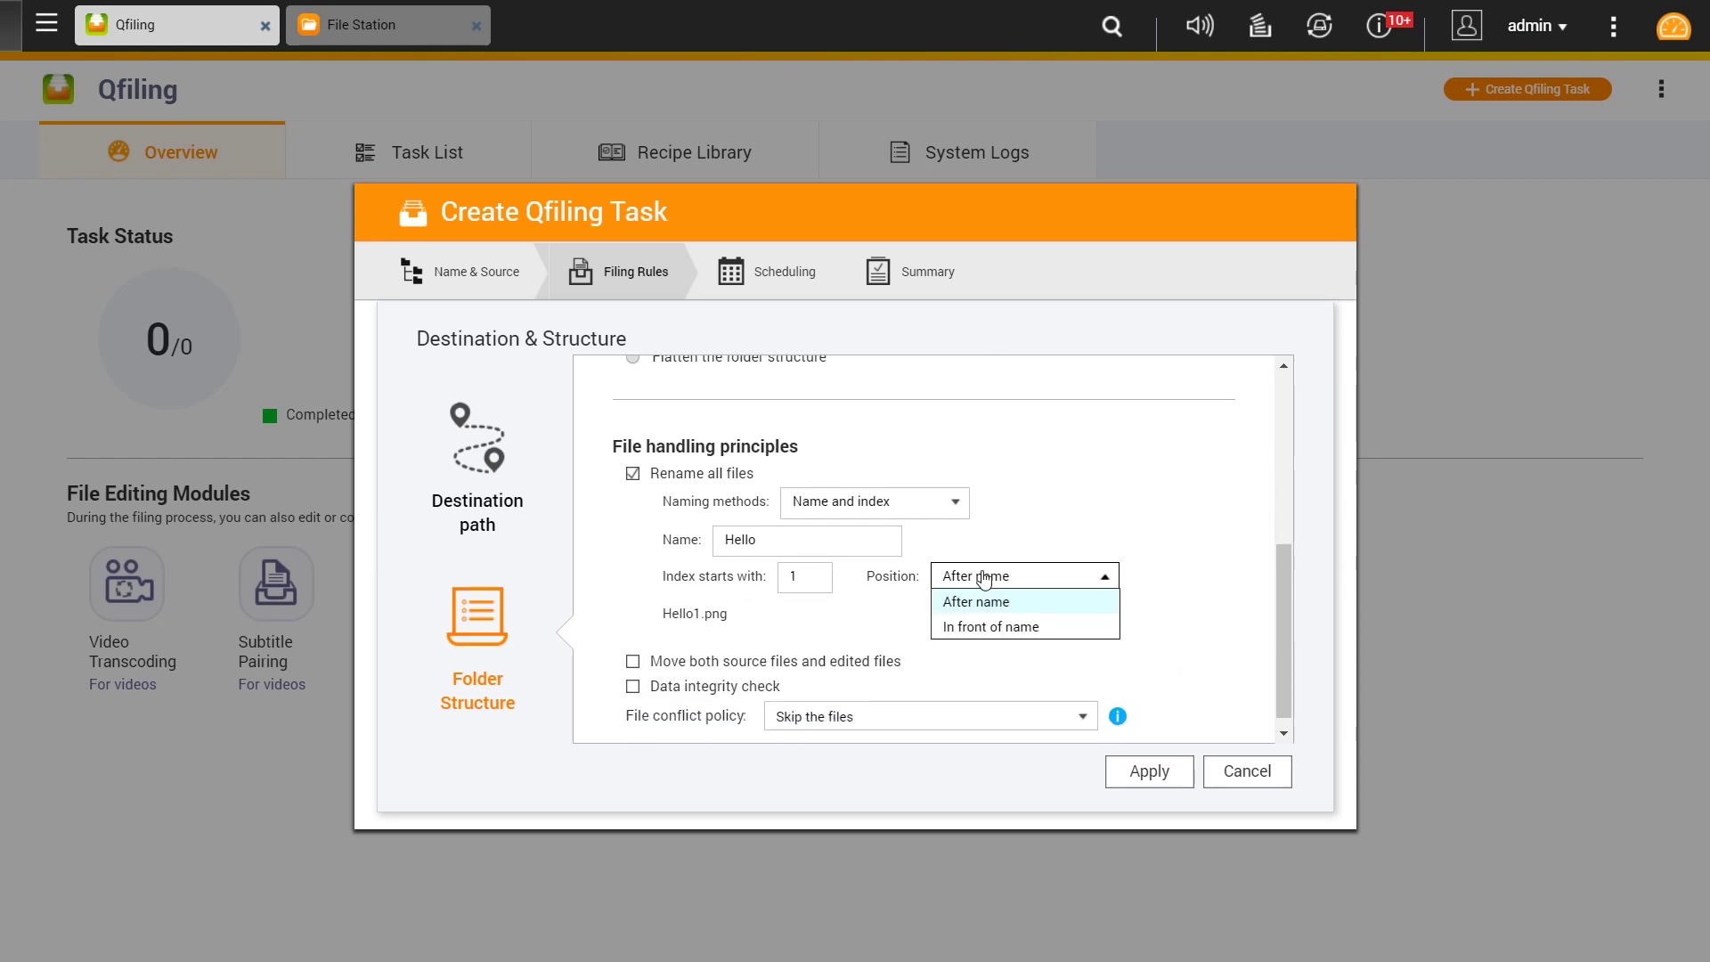
{"action": "left_click", "coordinate": [984, 623]}
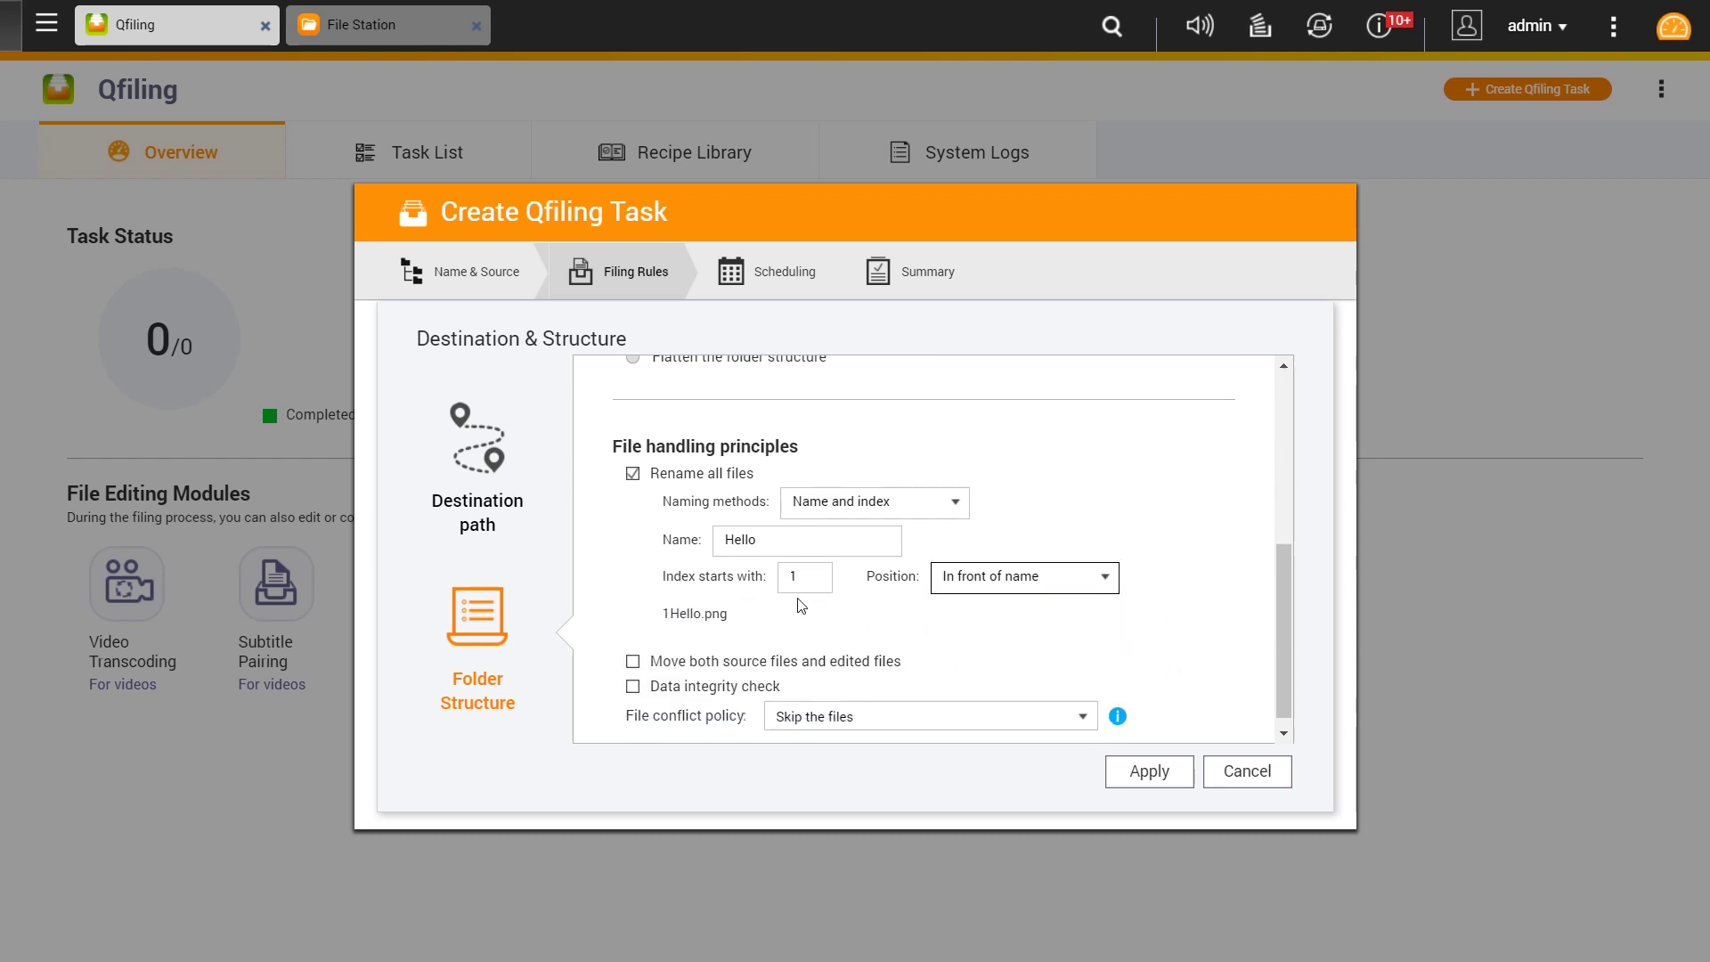
{"action": "left_click", "coordinate": [997, 585]}
{"action": "left_click", "coordinate": [995, 599]}
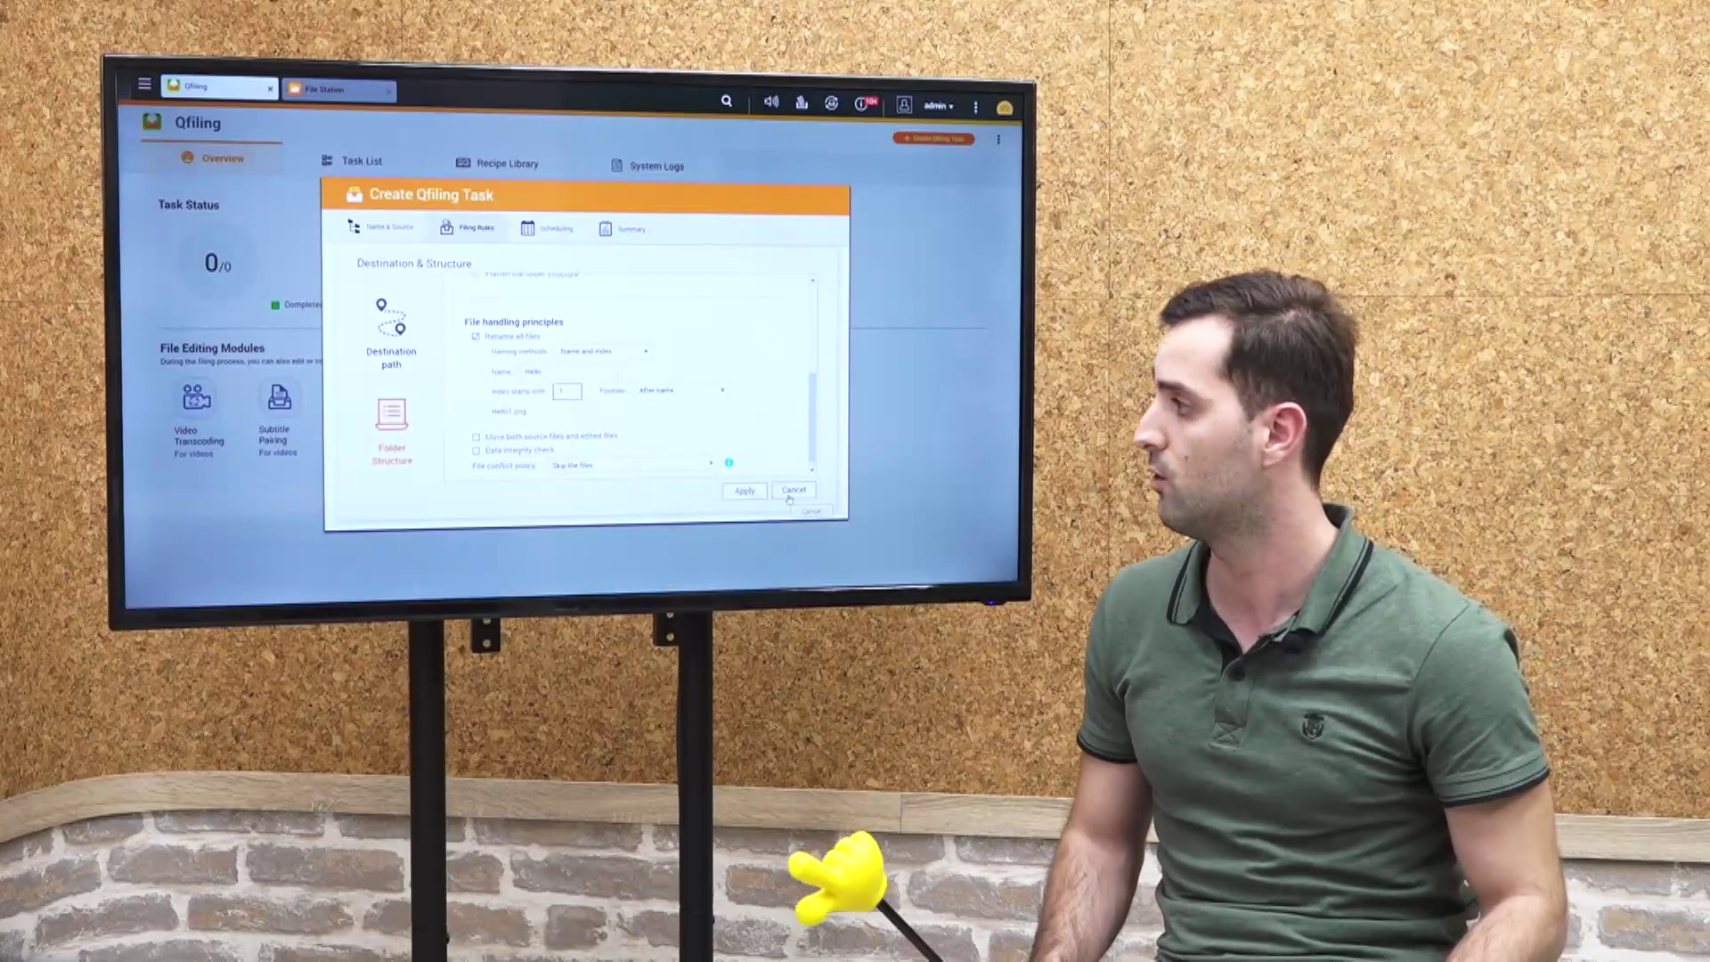
{"action": "left_click", "coordinate": [753, 494]}
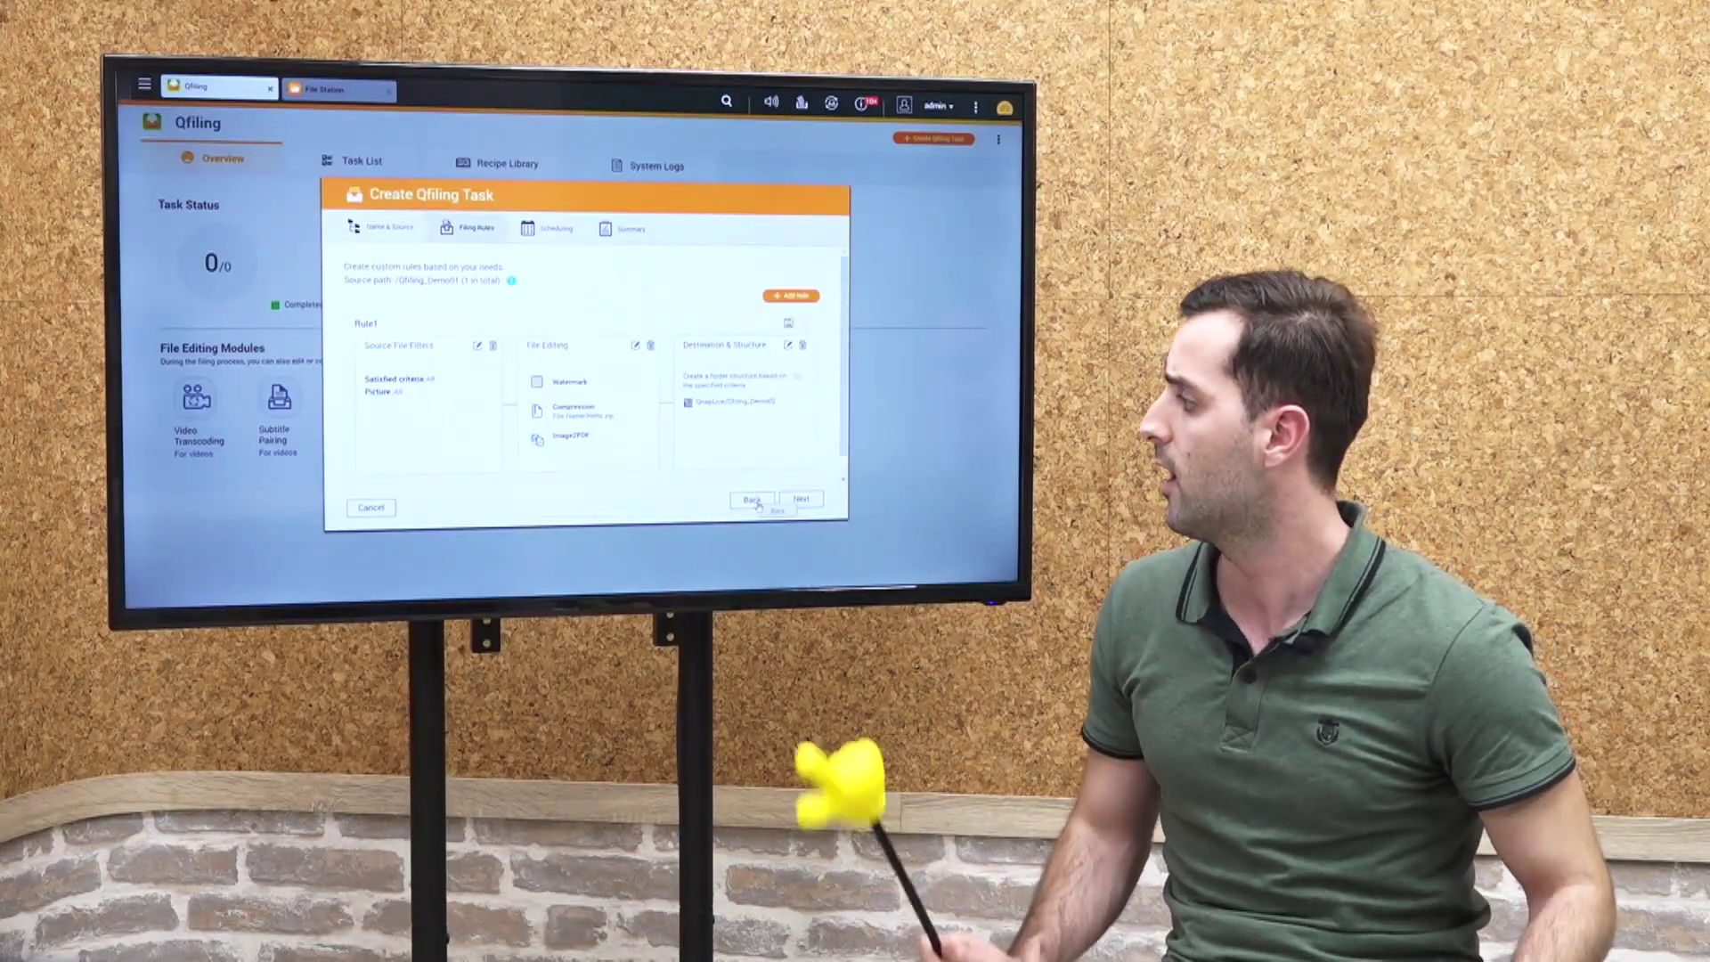
Schedule the task daily at 00:00 and create it from the Summary step.
{"action": "left_click", "coordinate": [795, 502]}
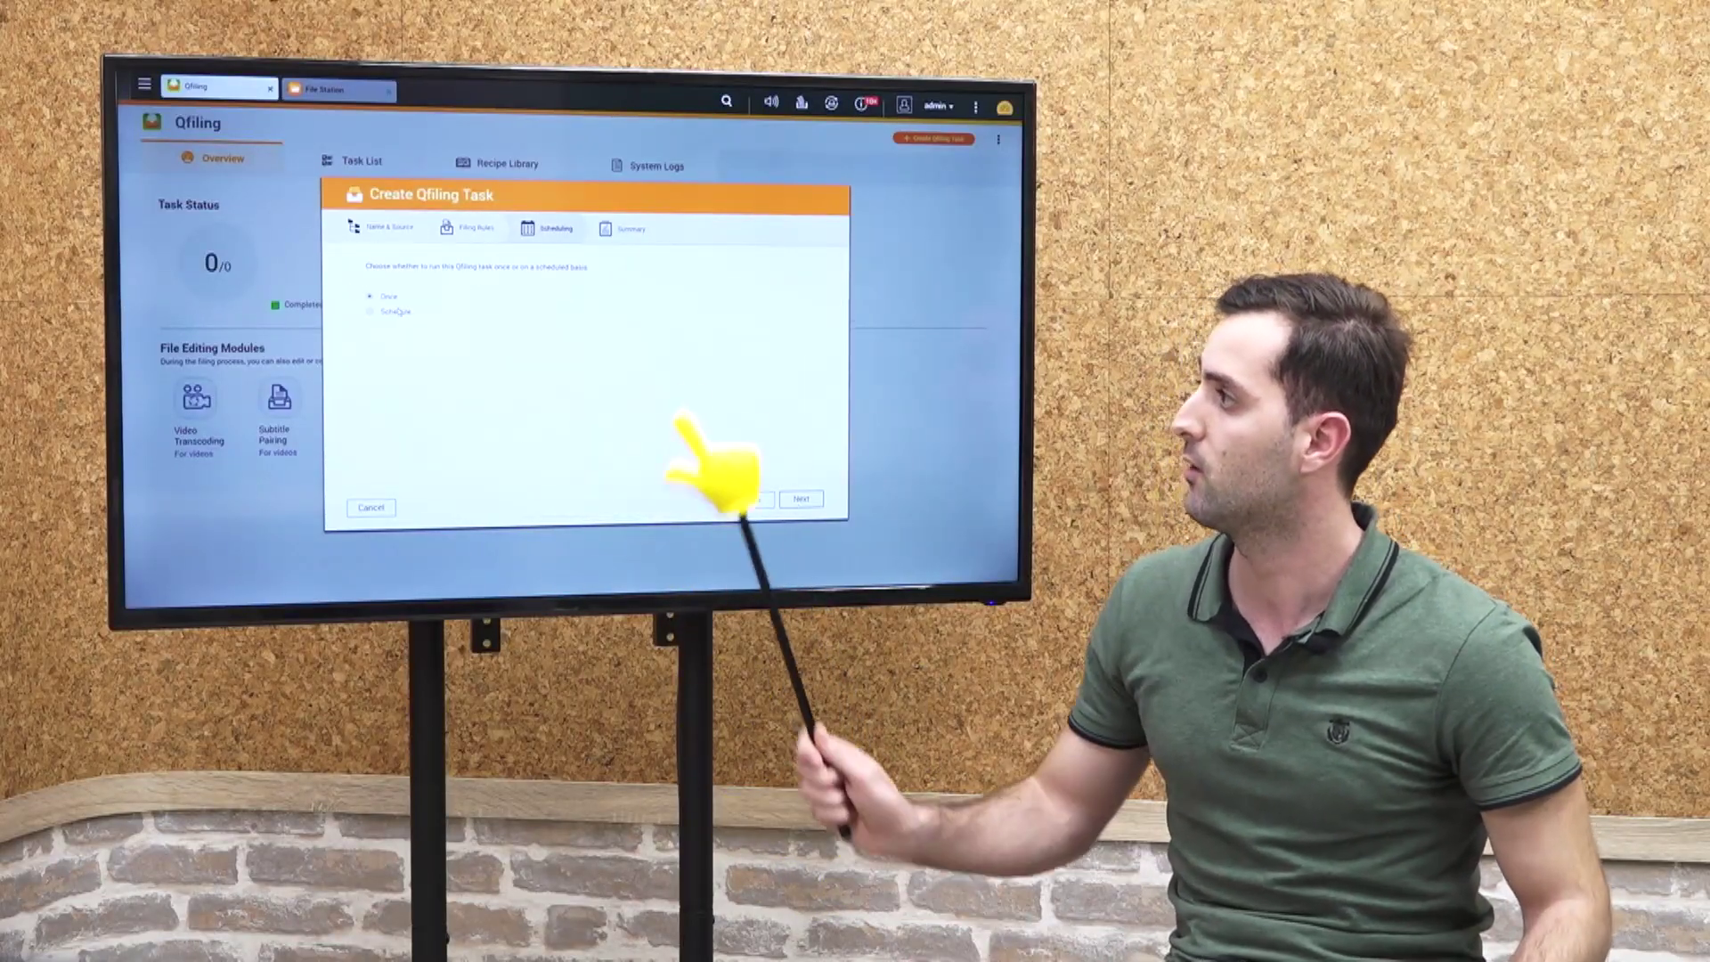
{"action": "left_click", "coordinate": [396, 314]}
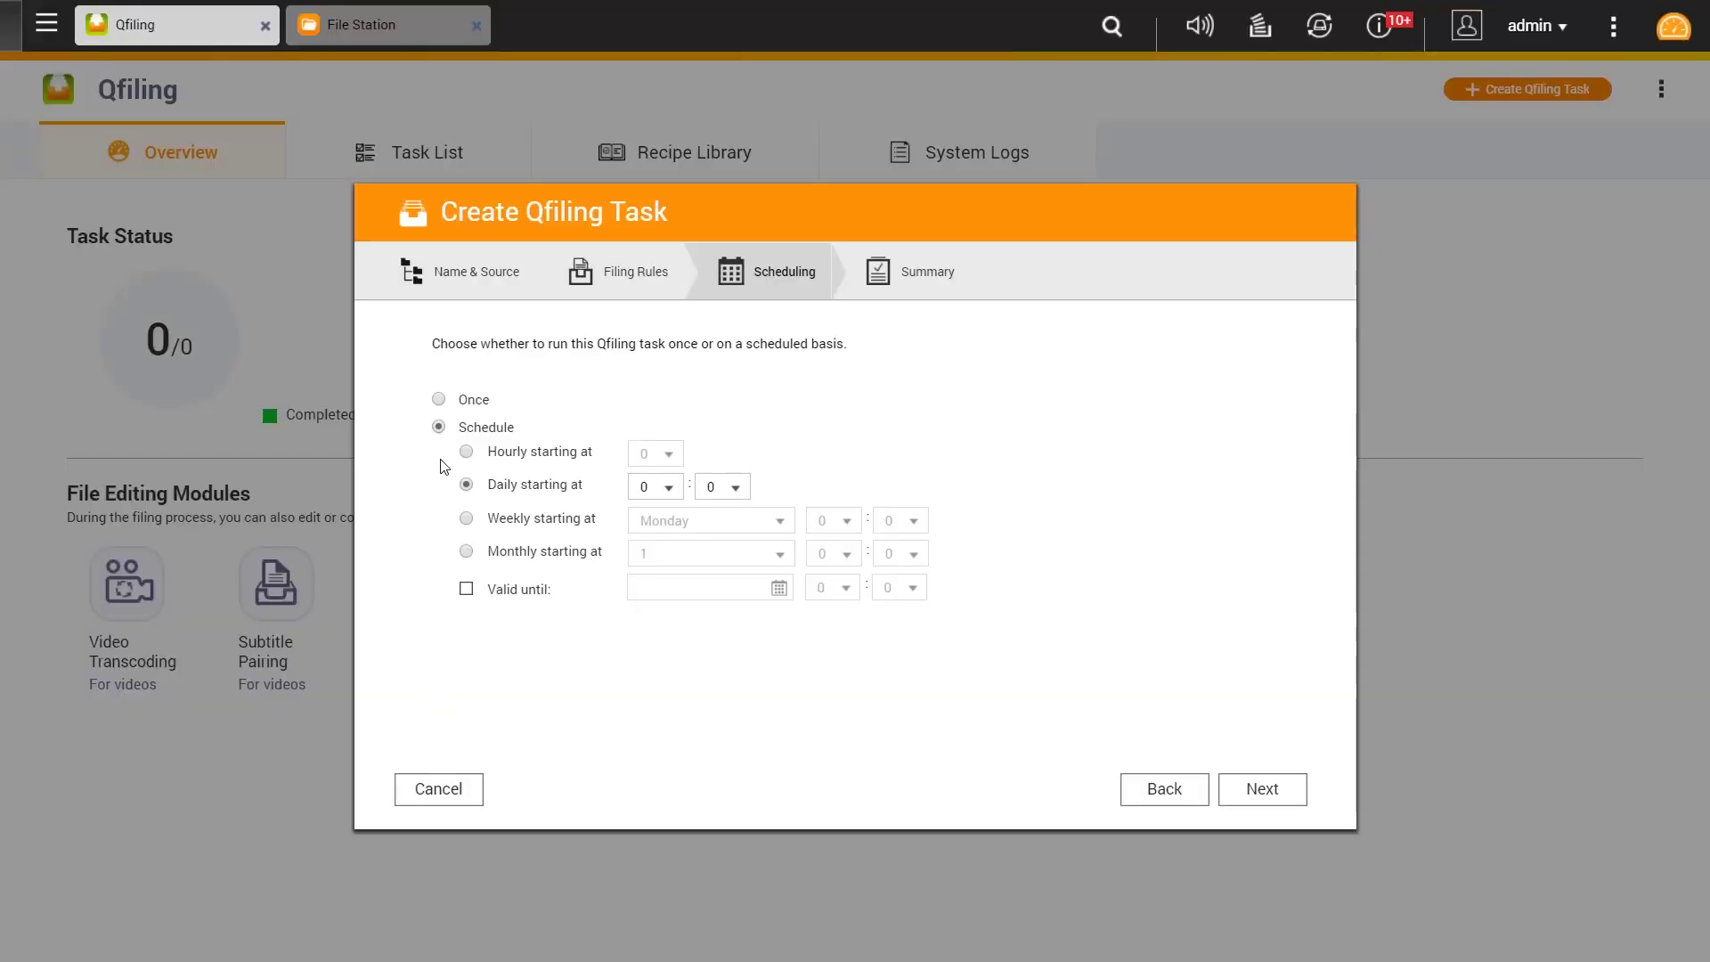
{"action": "left_click", "coordinate": [1288, 792]}
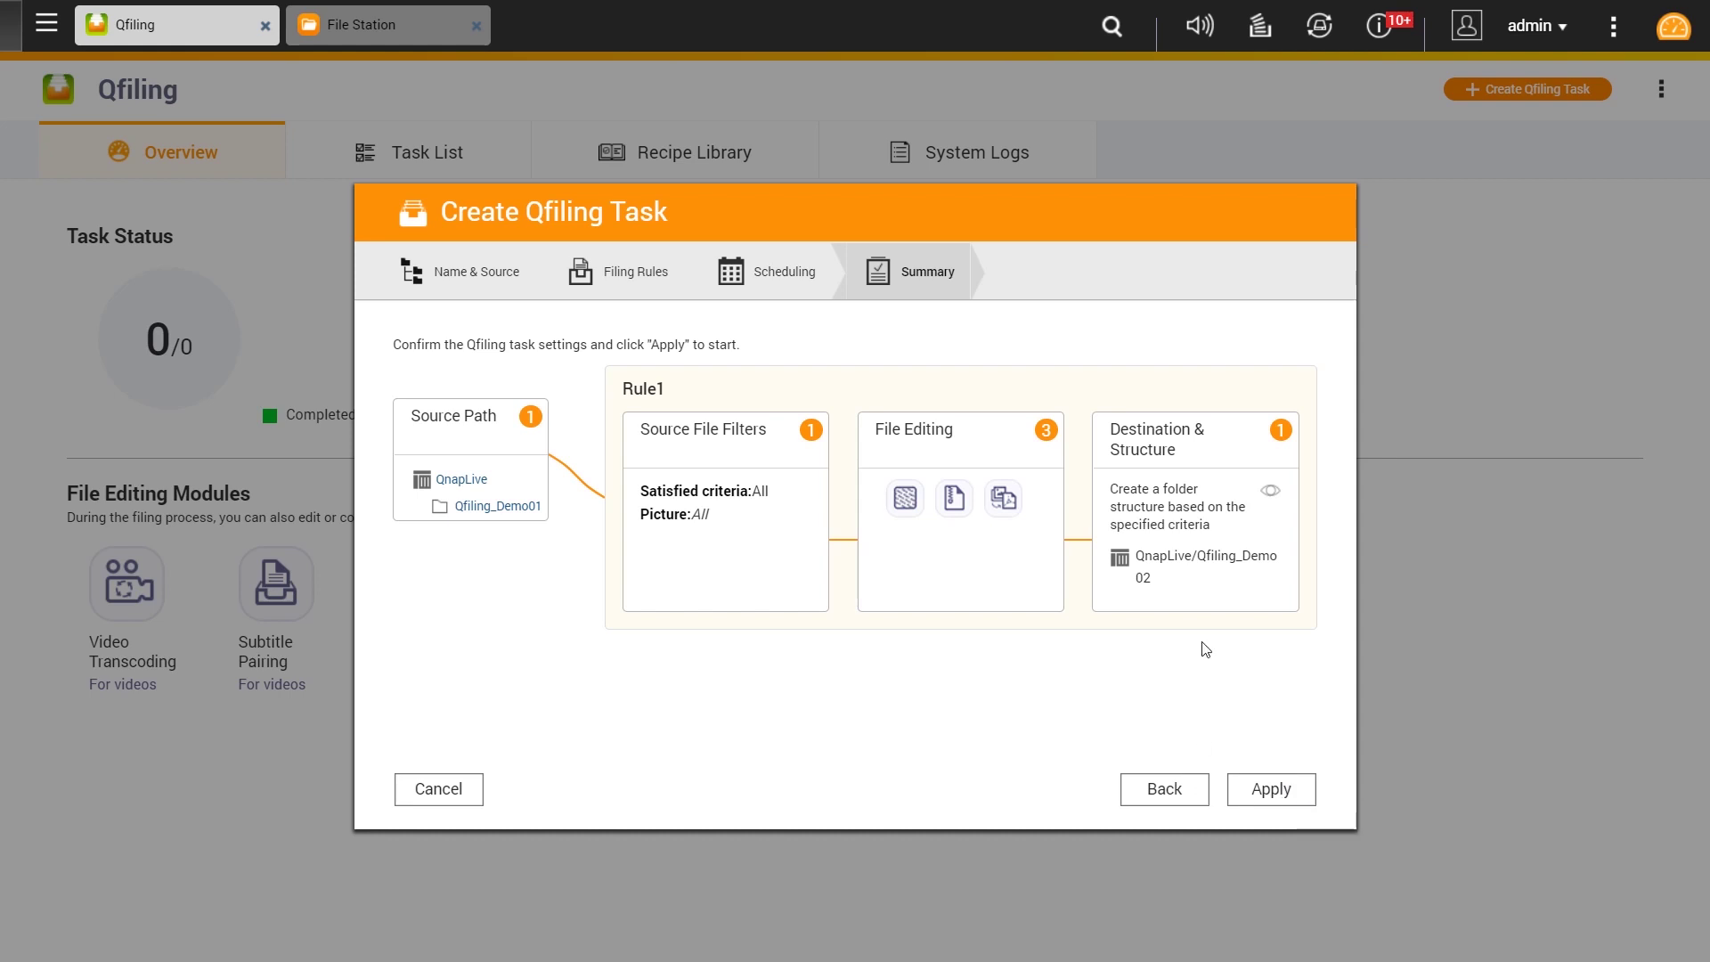
{"action": "left_click", "coordinate": [1258, 801]}
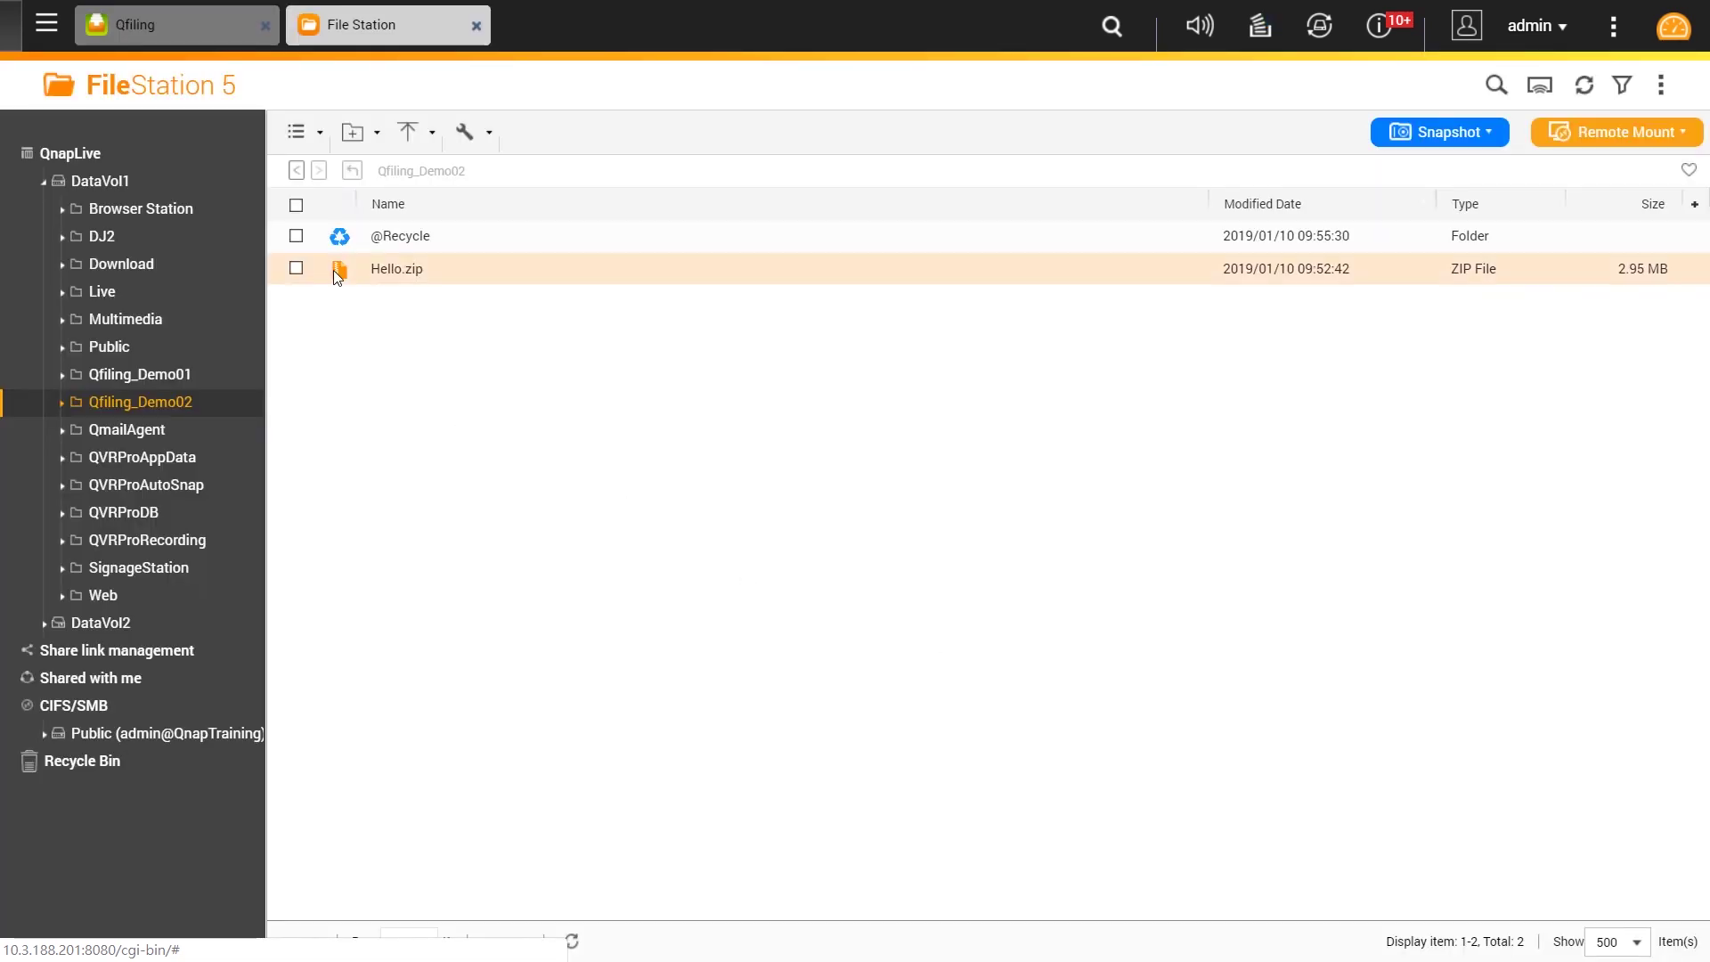
Extract Hello.zip here, overwriting the existing file, then download the zip and open it.
{"action": "right_click", "coordinate": [308, 269]}
{"action": "mouse_move", "coordinate": [432, 544]}
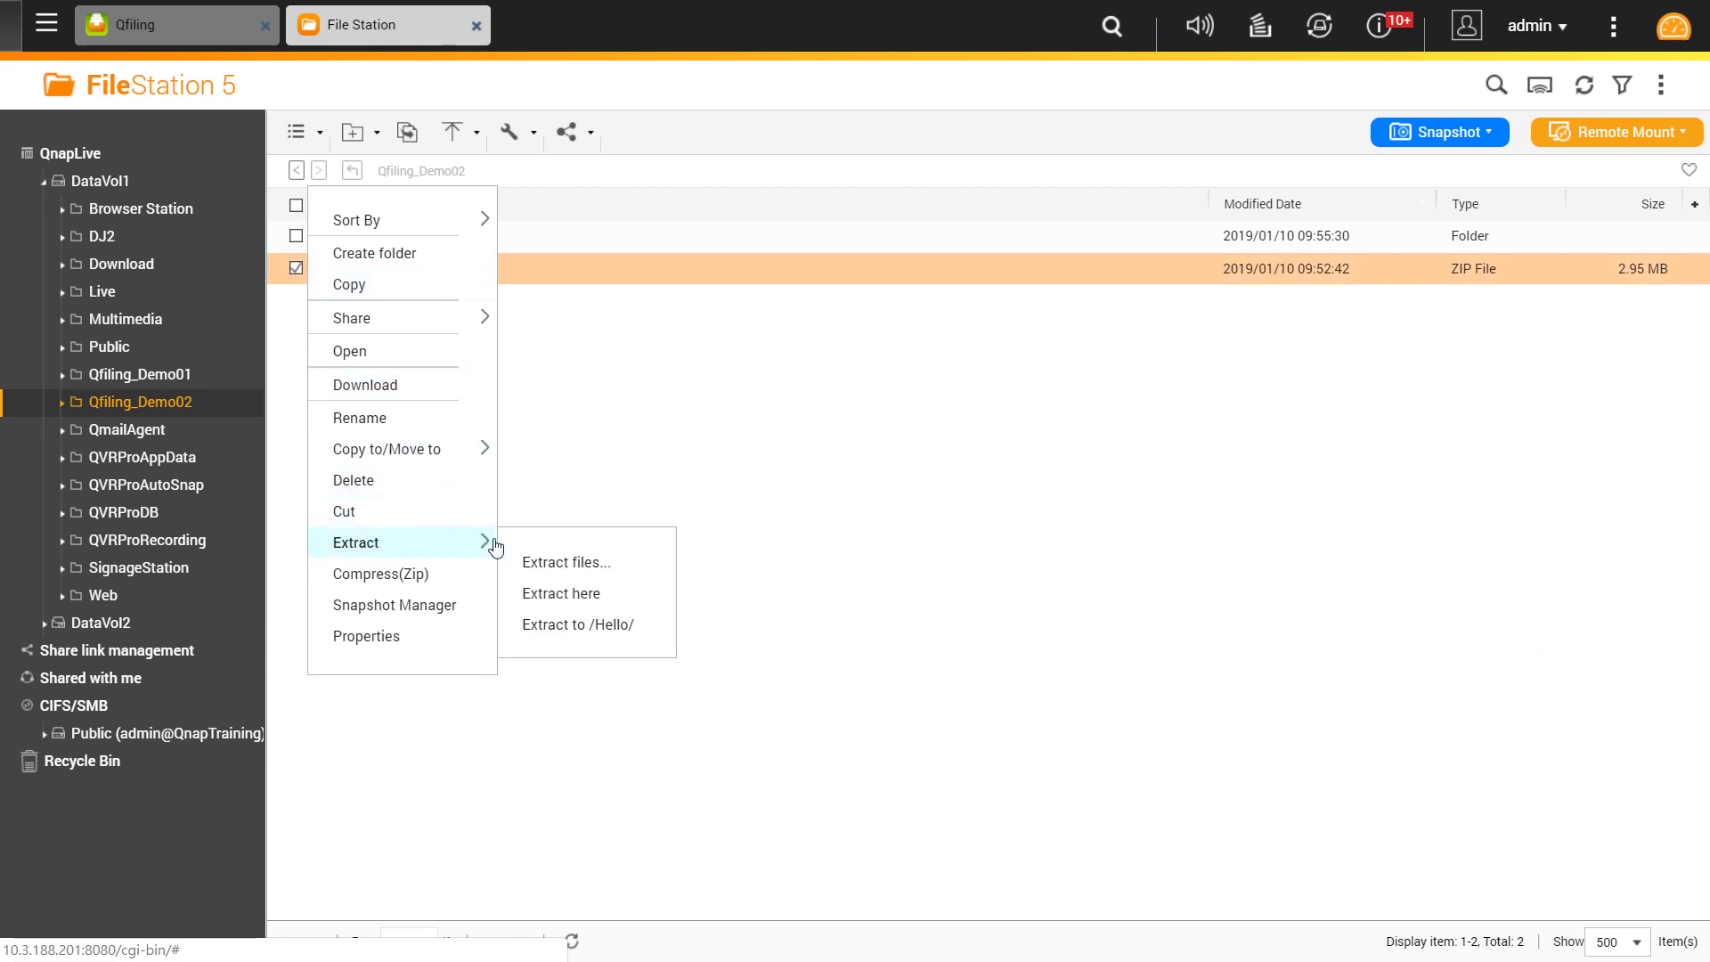
{"action": "left_click", "coordinate": [577, 597]}
{"action": "left_click", "coordinate": [797, 560]}
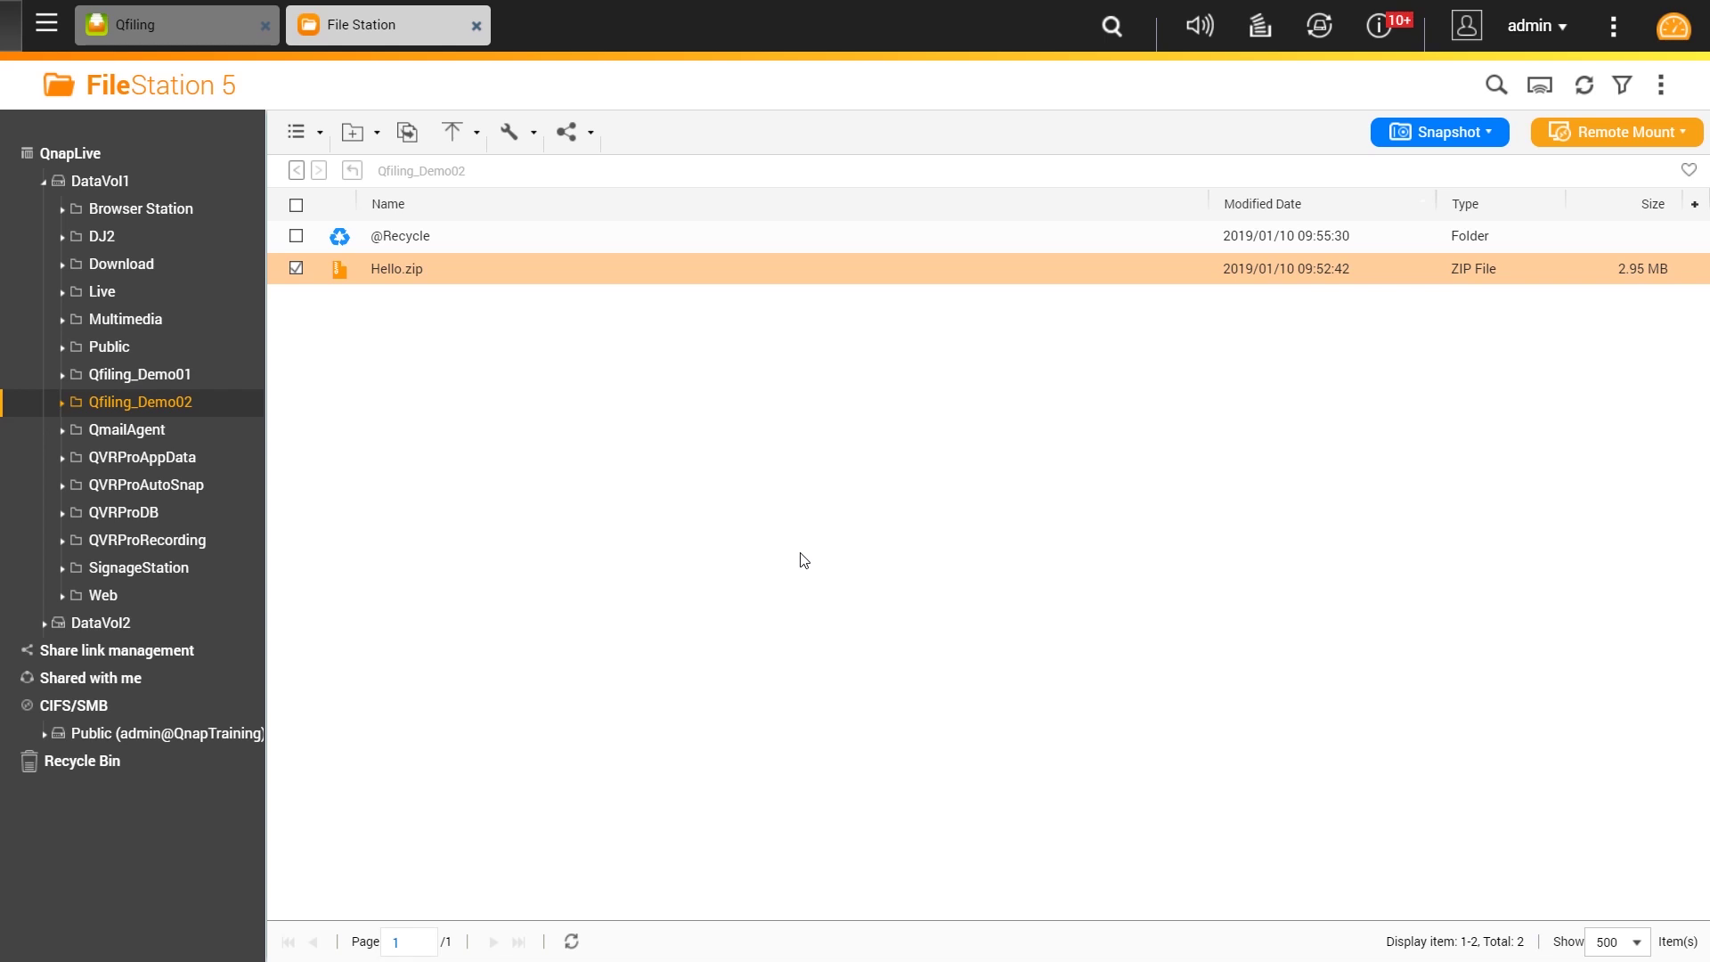
{"action": "double_click", "coordinate": [400, 283]}
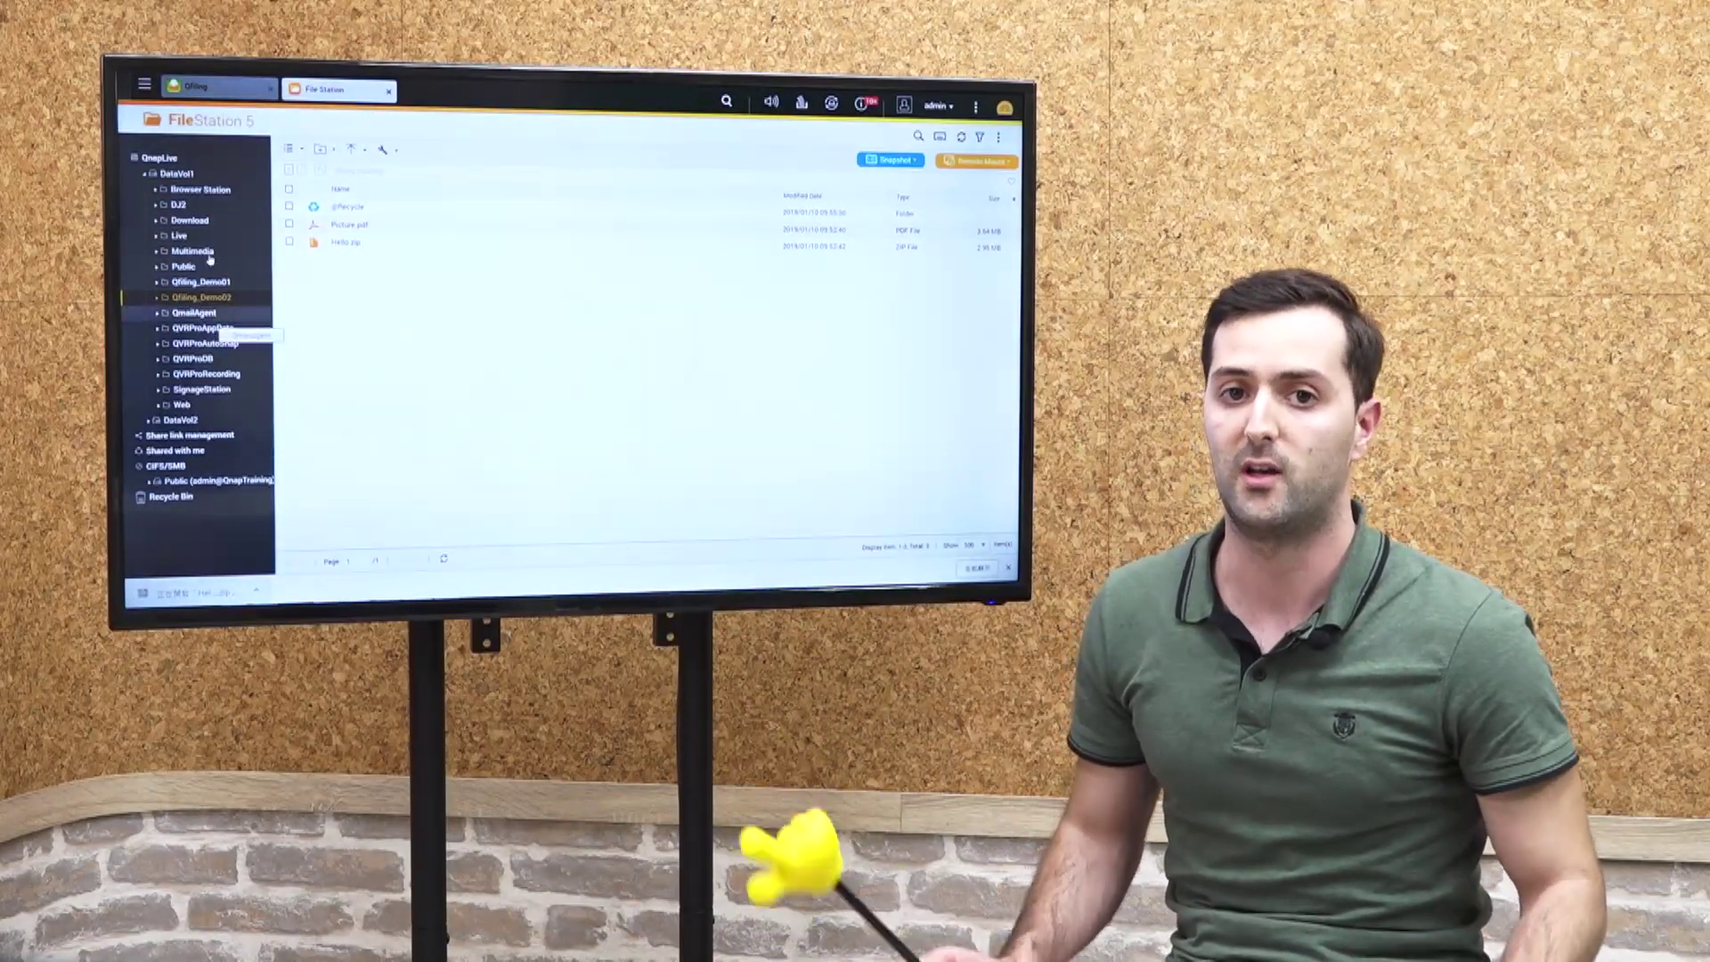
{"action": "left_click", "coordinate": [194, 595]}
Open Picture.pdf from the archive and scroll through its Hello-watermarked pages.
{"action": "double_click", "coordinate": [189, 206]}
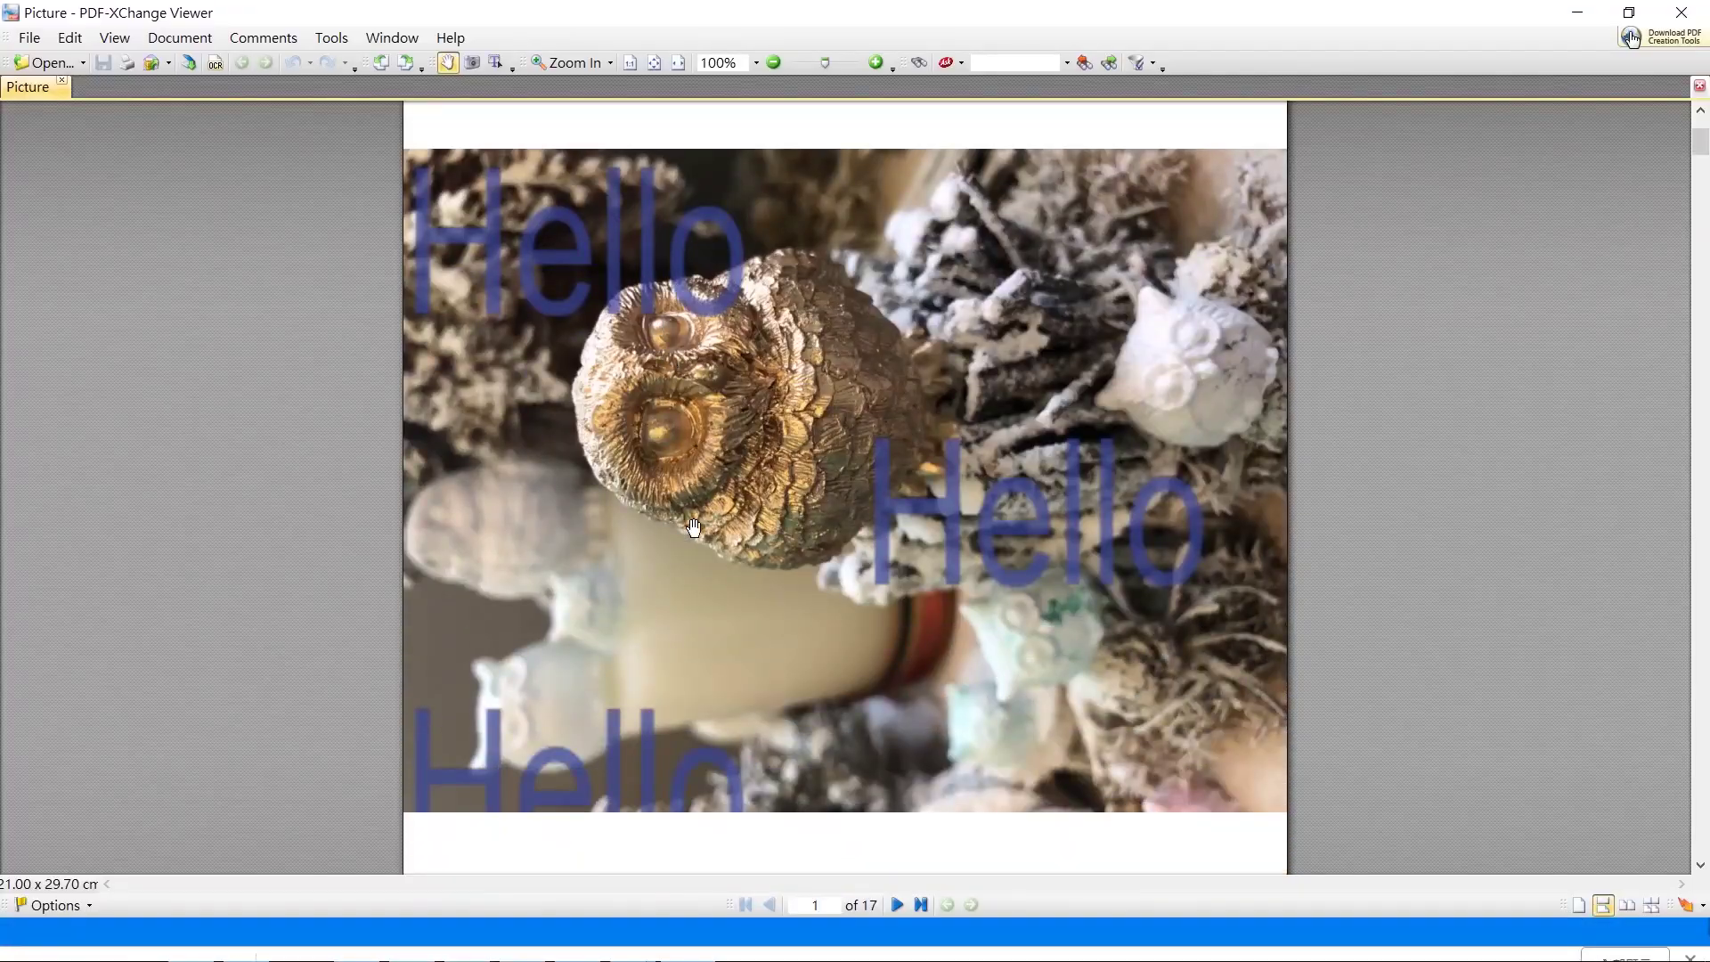
{"action": "scroll", "coordinate": [693, 526], "scroll_direction": "down", "scroll_amount": 10}
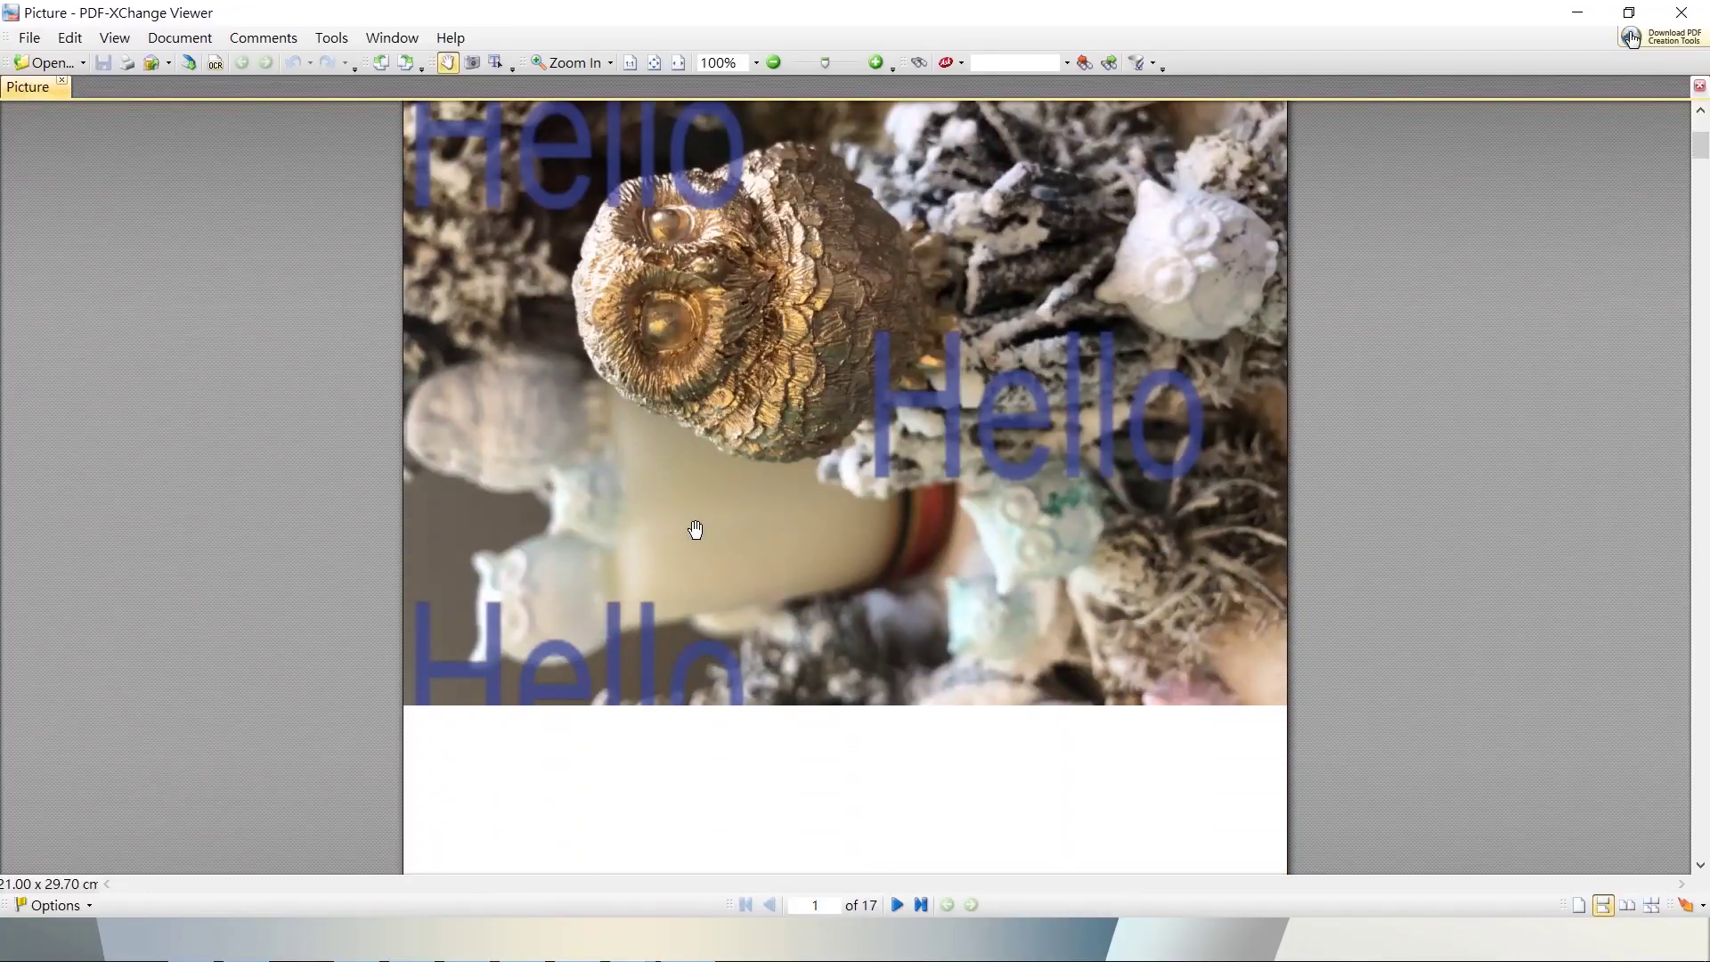
{"action": "scroll", "coordinate": [709, 520], "scroll_direction": "down", "scroll_amount": 10}
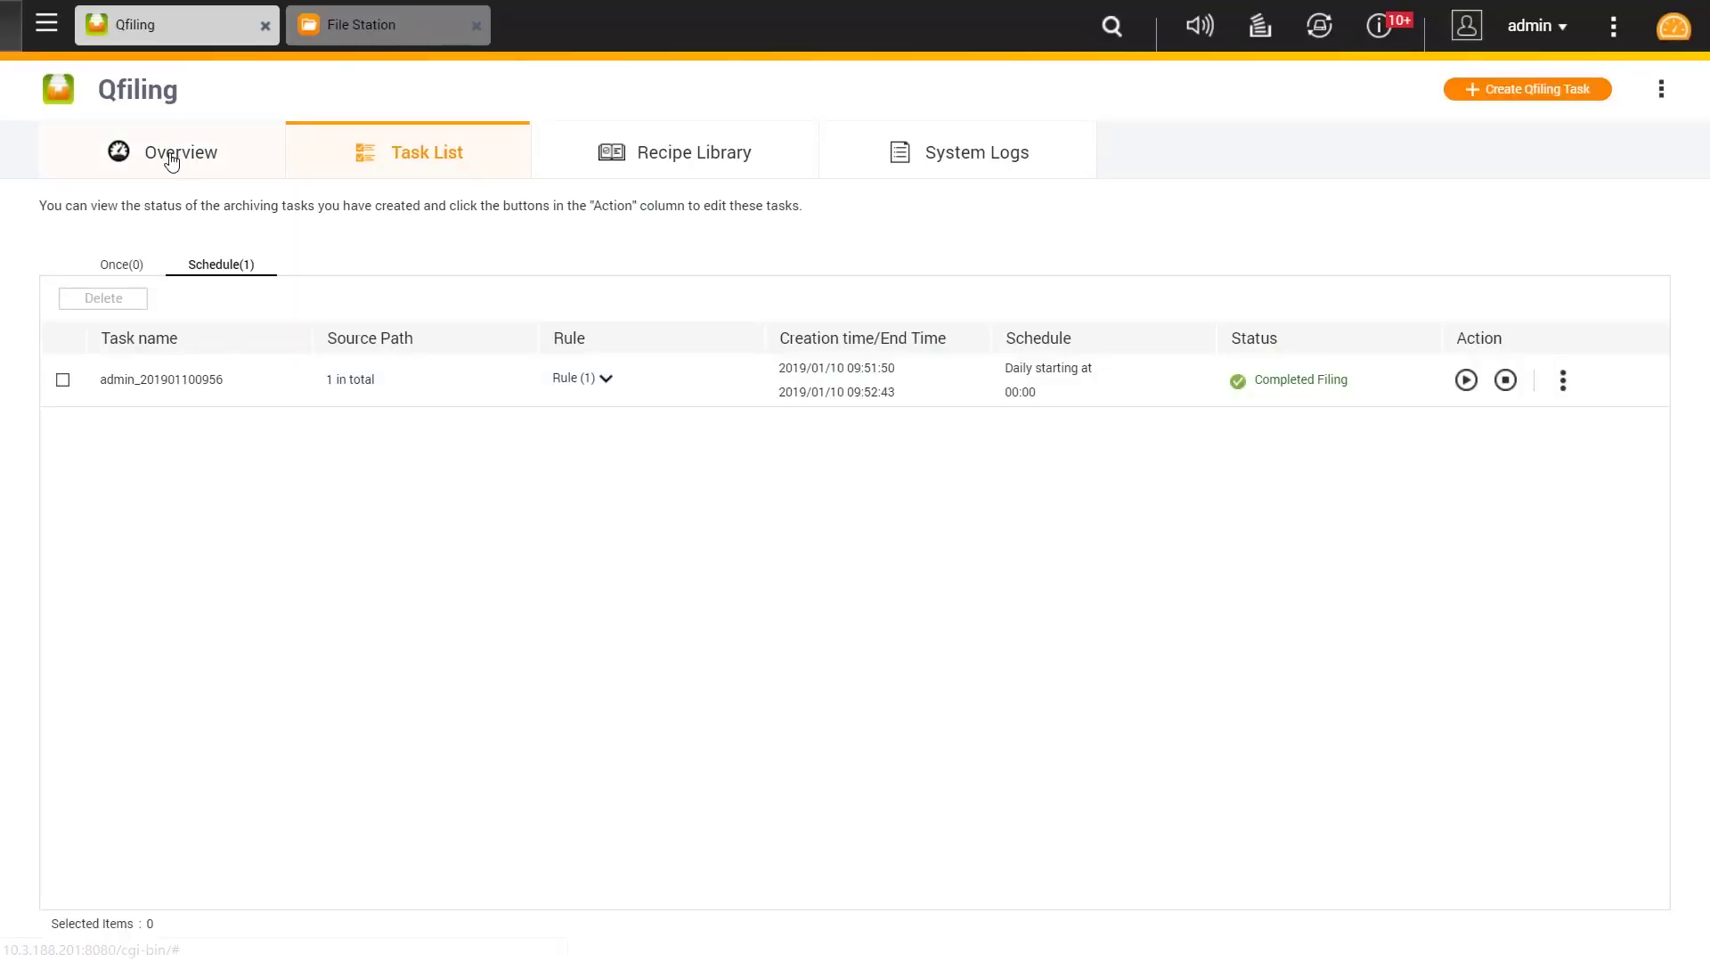
Go to the Recipe Library and preview the Comprehensive and Photography Enthusiast recipes.
{"action": "left_click", "coordinate": [174, 160]}
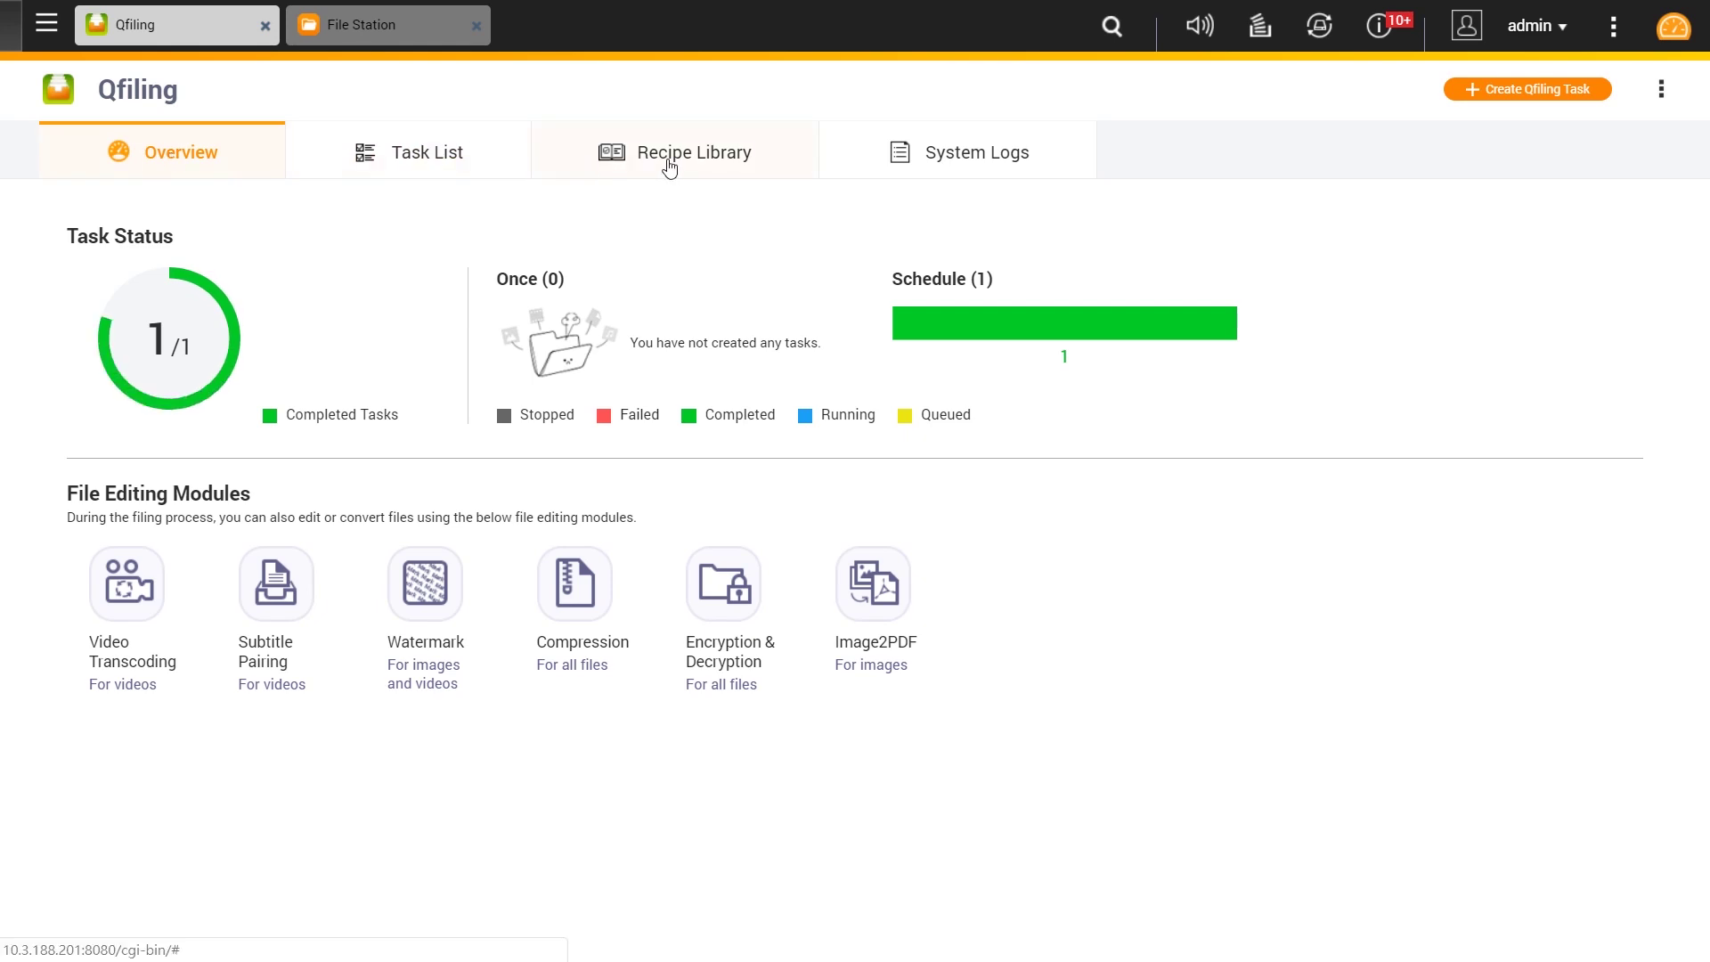
{"action": "left_click", "coordinate": [670, 168]}
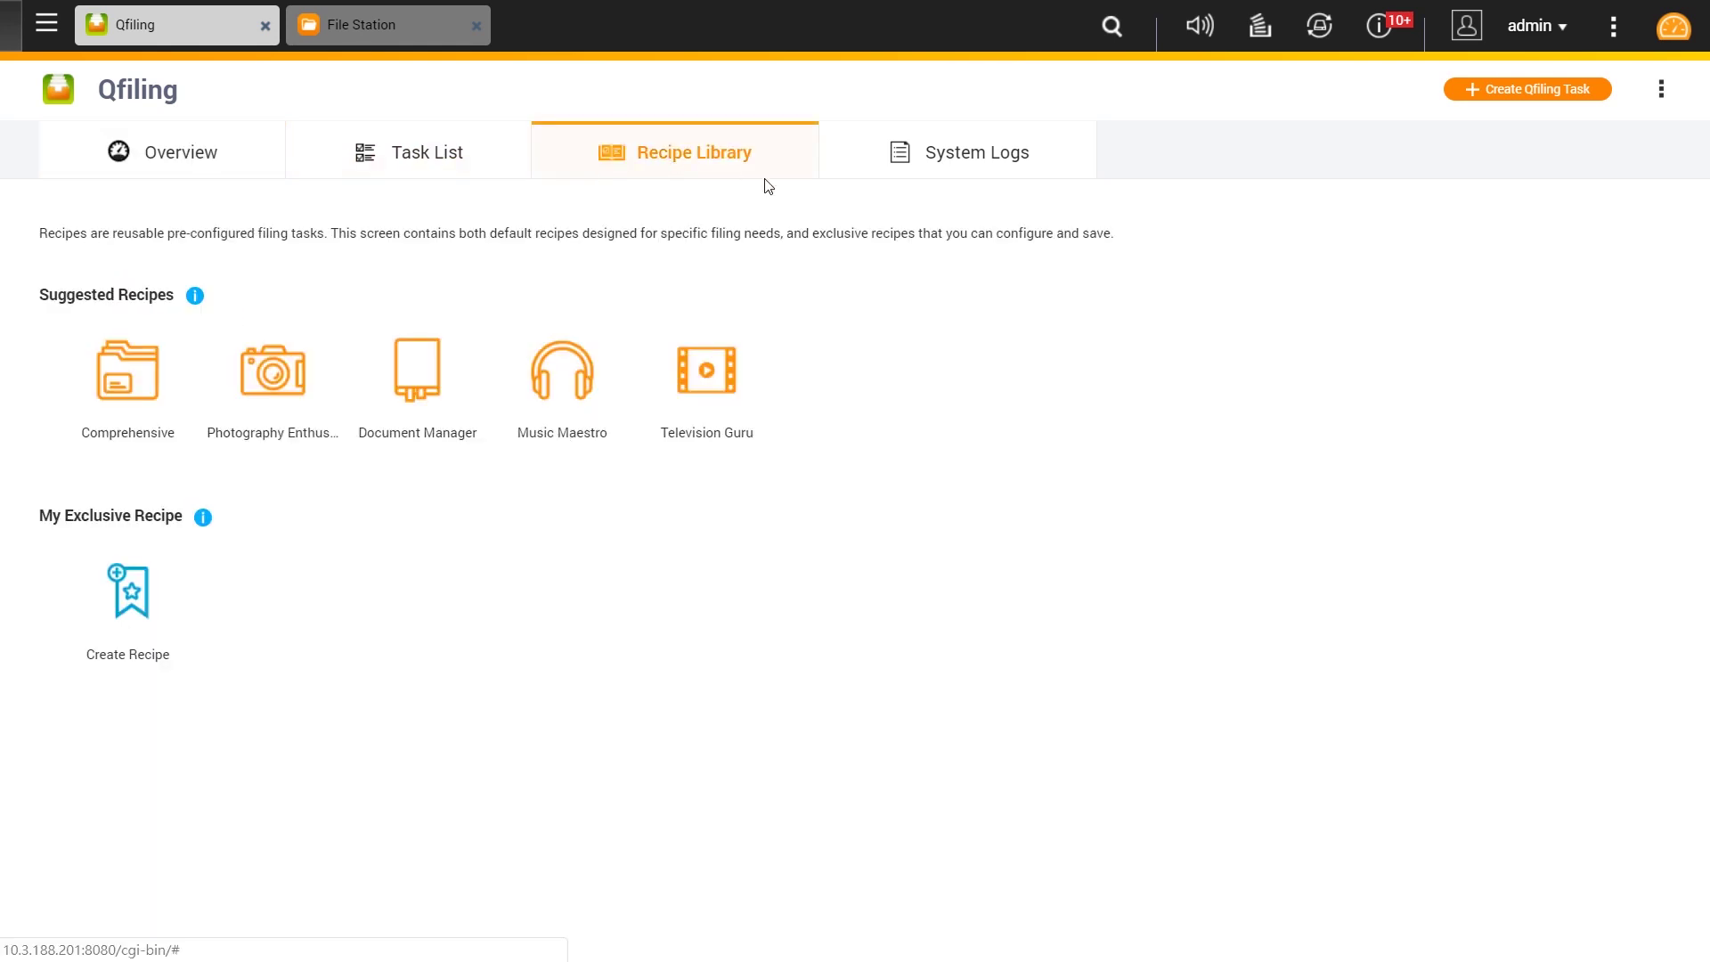
{"action": "left_click", "coordinate": [134, 395]}
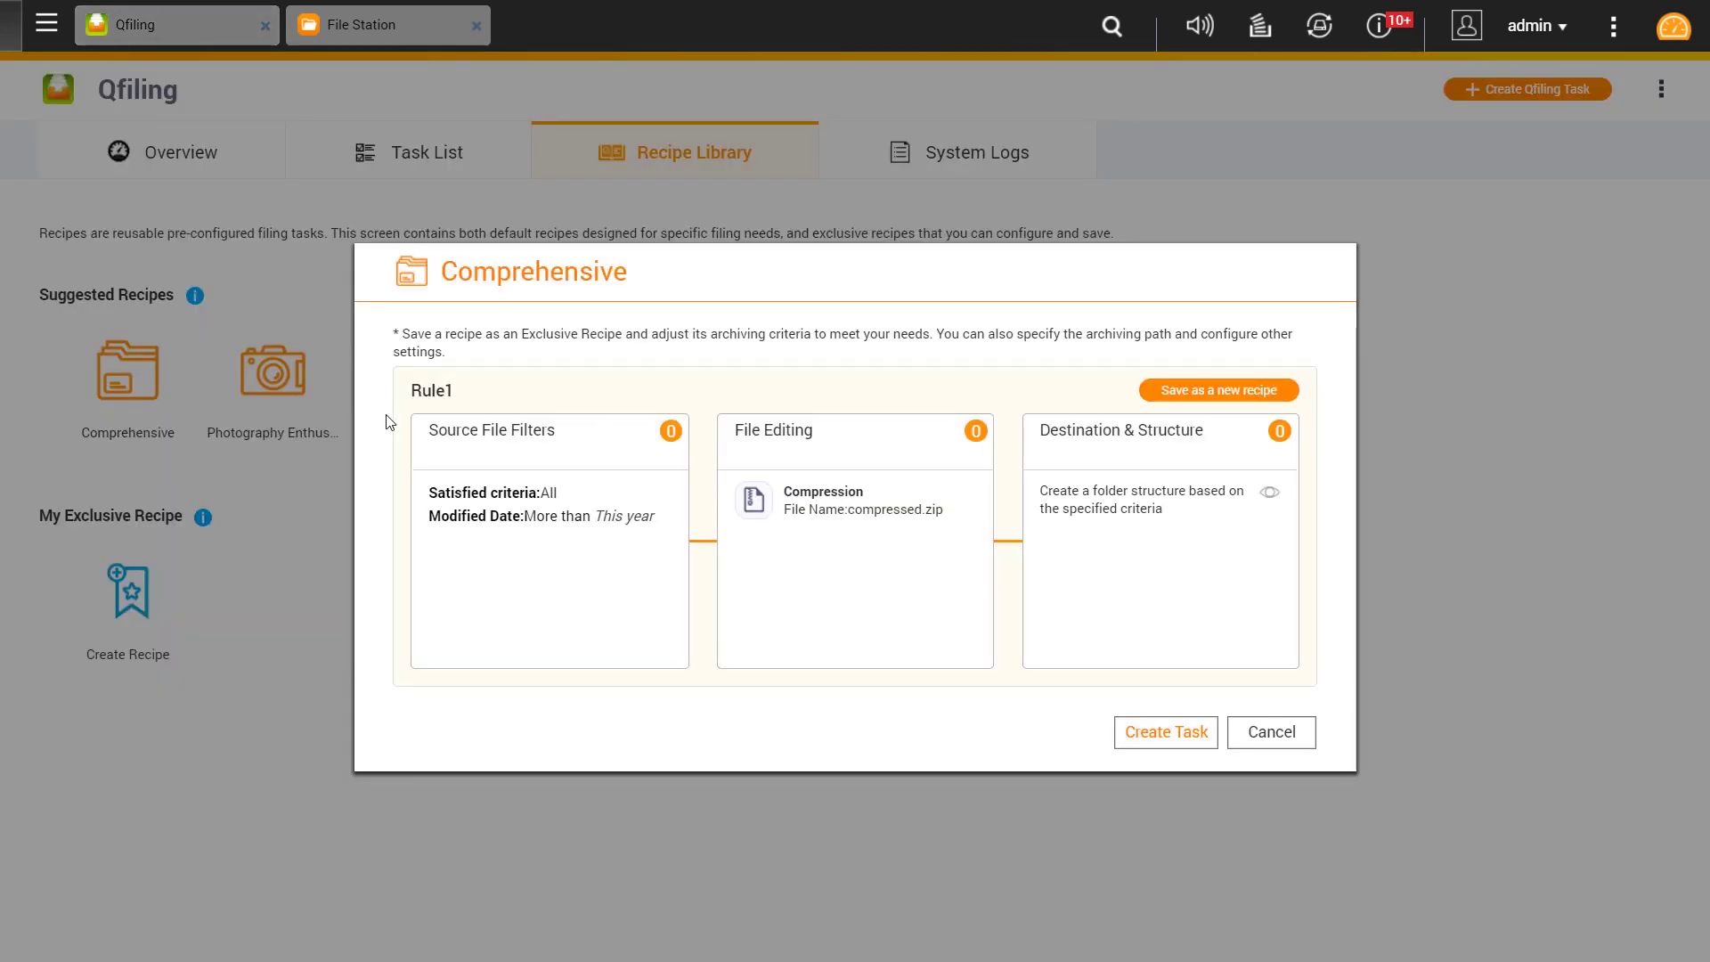
{"action": "left_click", "coordinate": [1269, 732]}
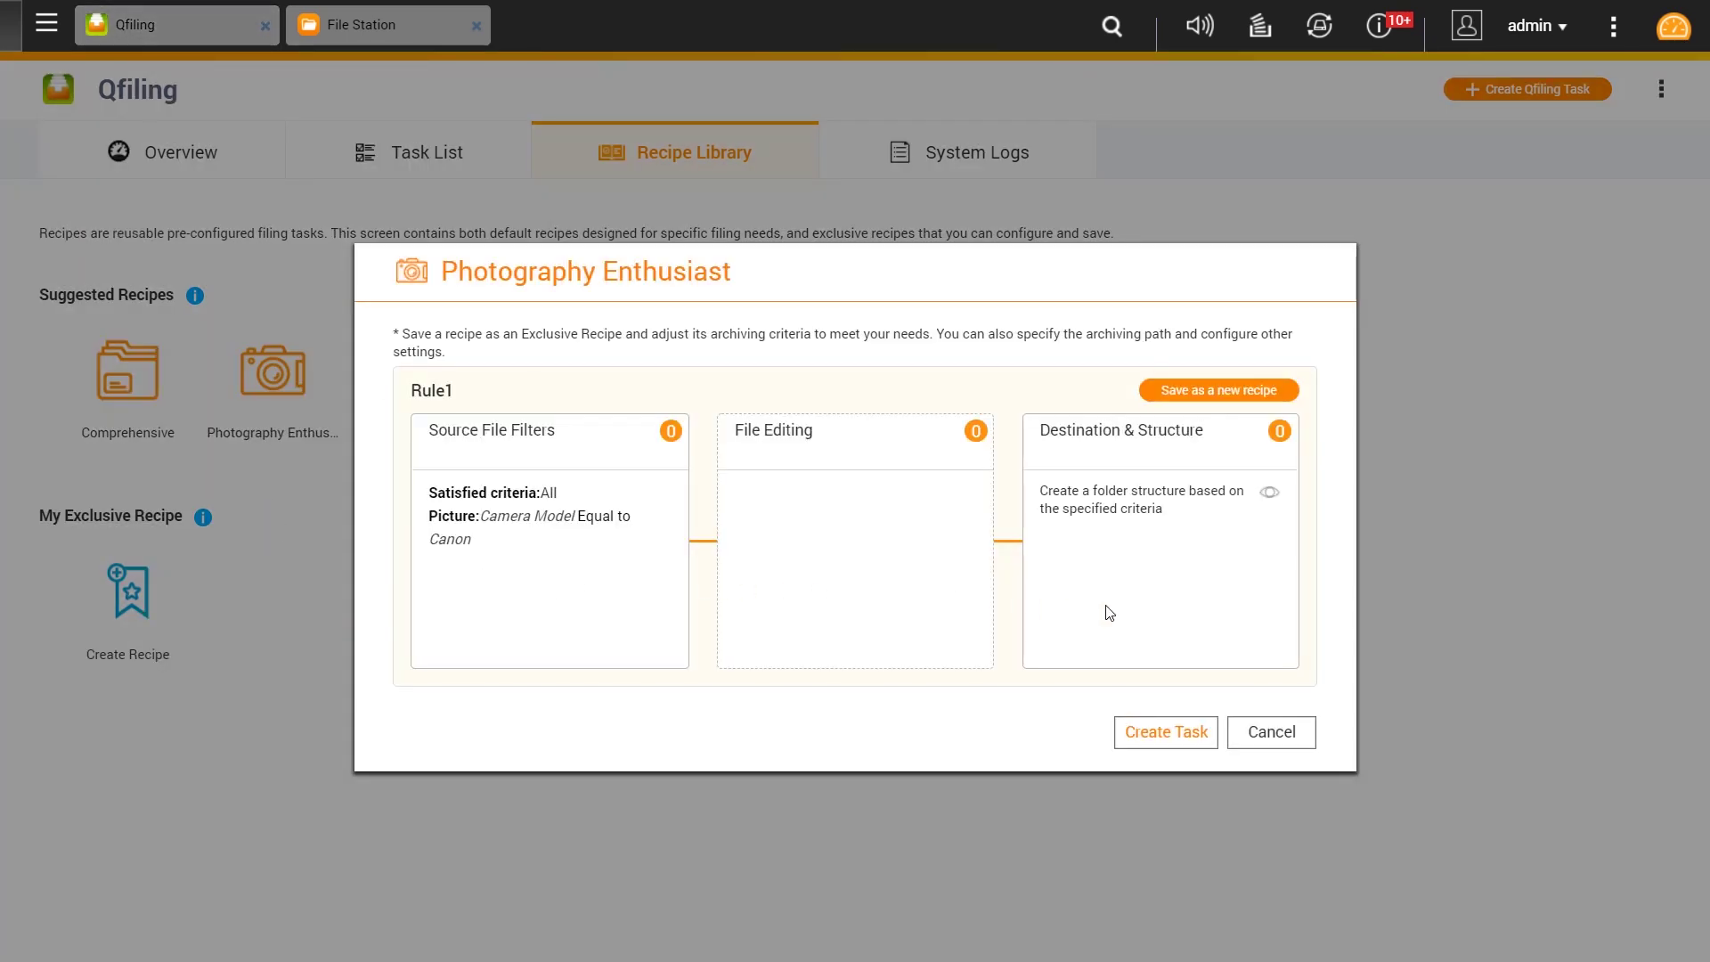
{"action": "left_click", "coordinate": [1273, 739]}
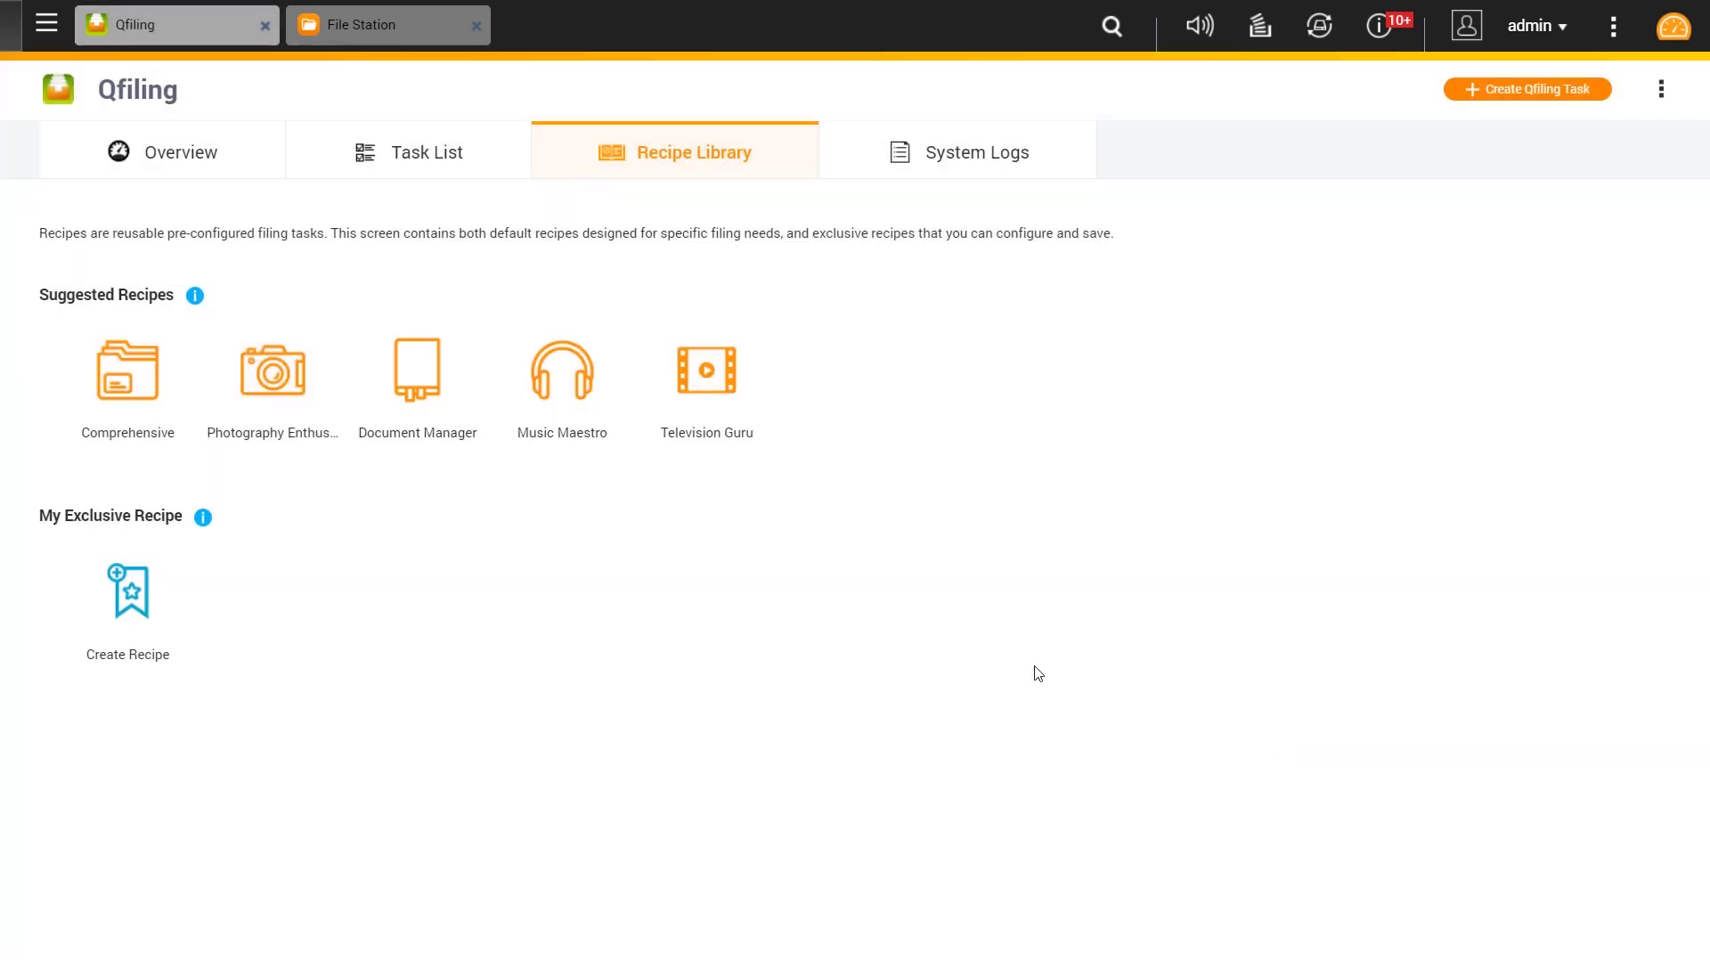
Preview the Document Manager, Music Maestro and Television Guru recipes, then discard a new custom recipe.
{"action": "left_click", "coordinate": [414, 370]}
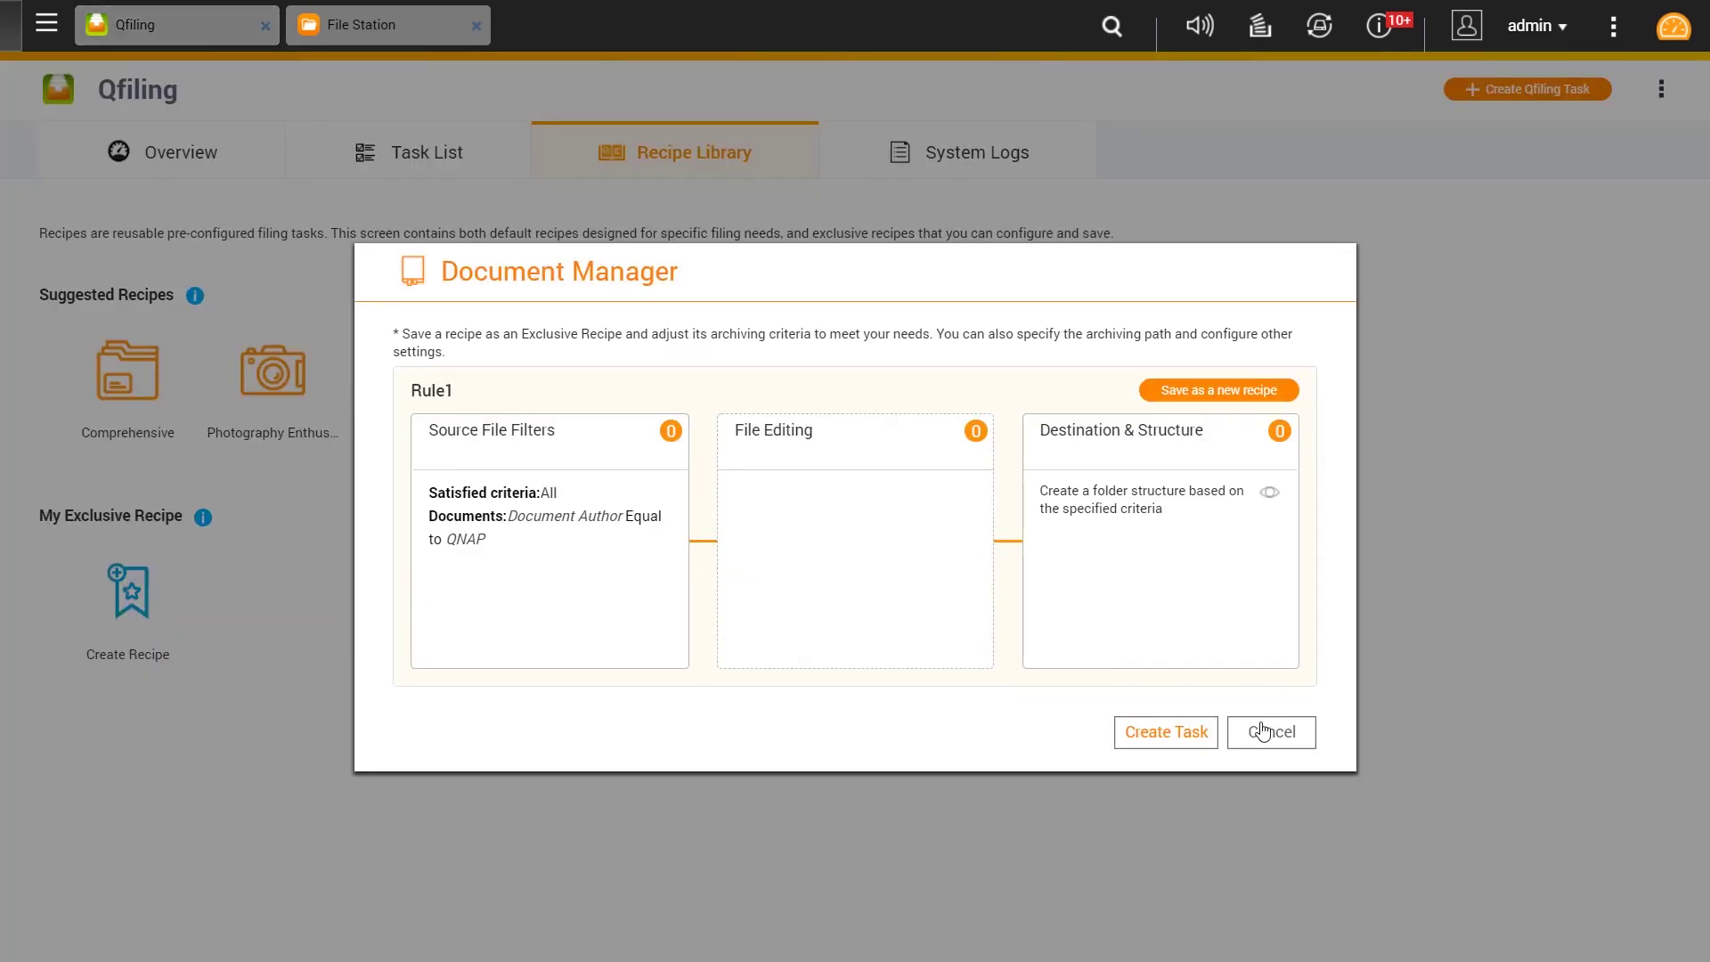
{"action": "left_click", "coordinate": [1267, 728]}
{"action": "left_click", "coordinate": [561, 369]}
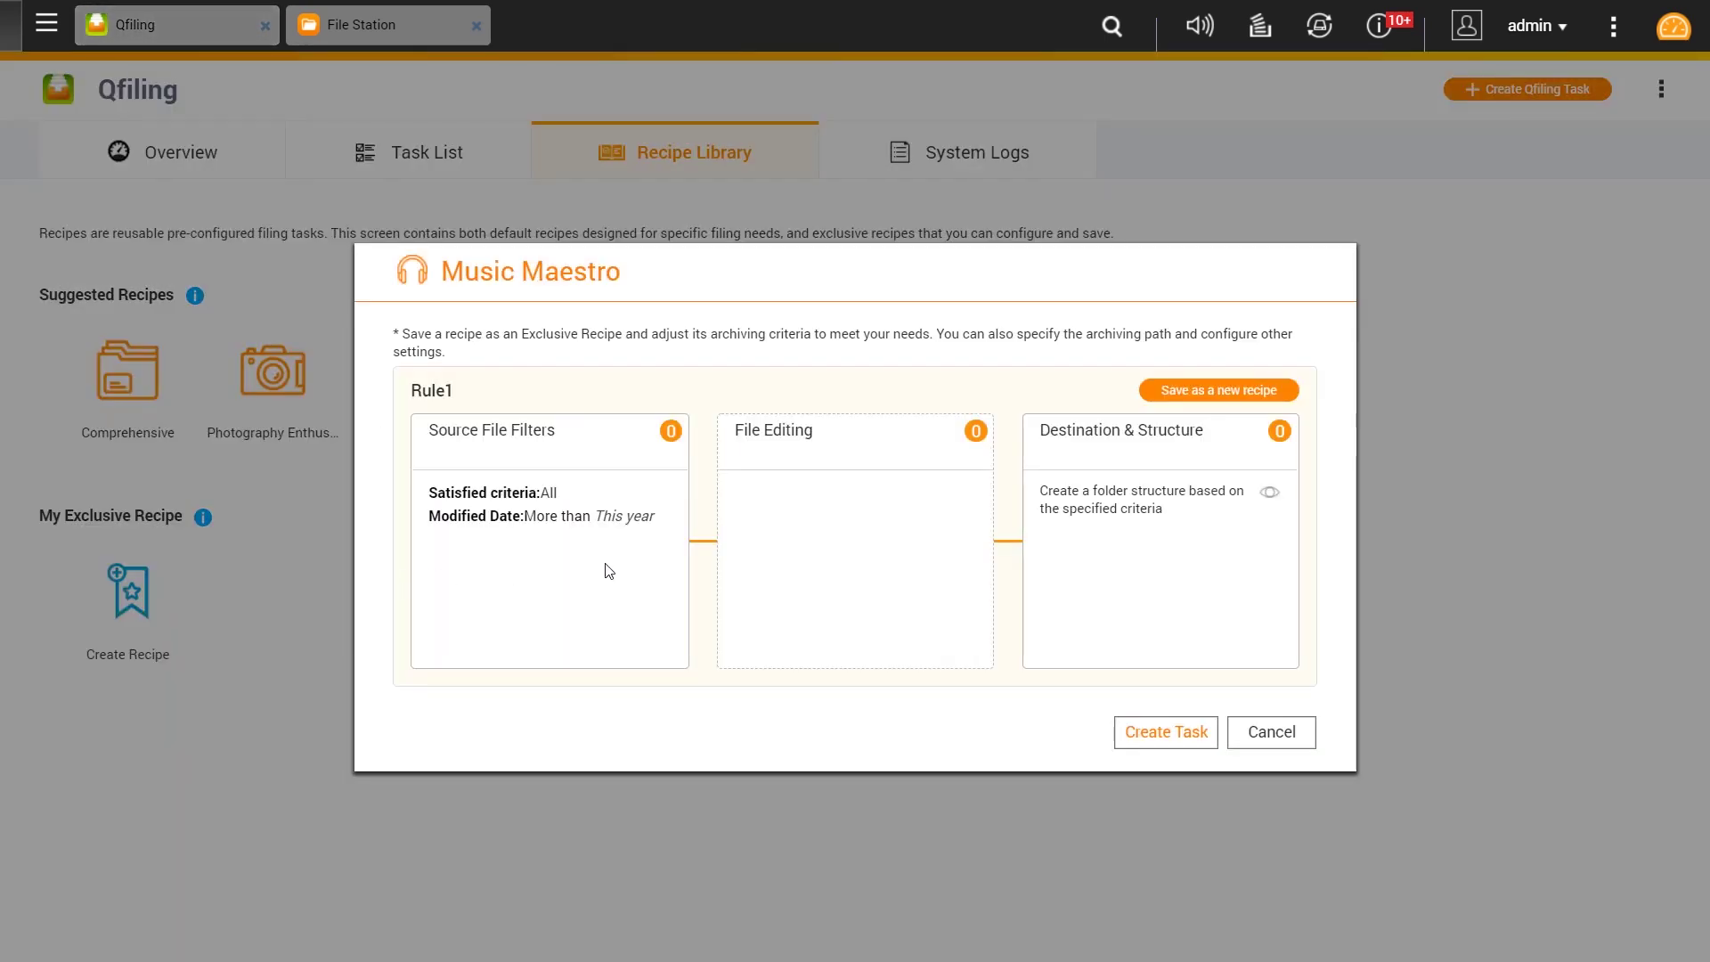
{"action": "left_click", "coordinate": [1255, 739]}
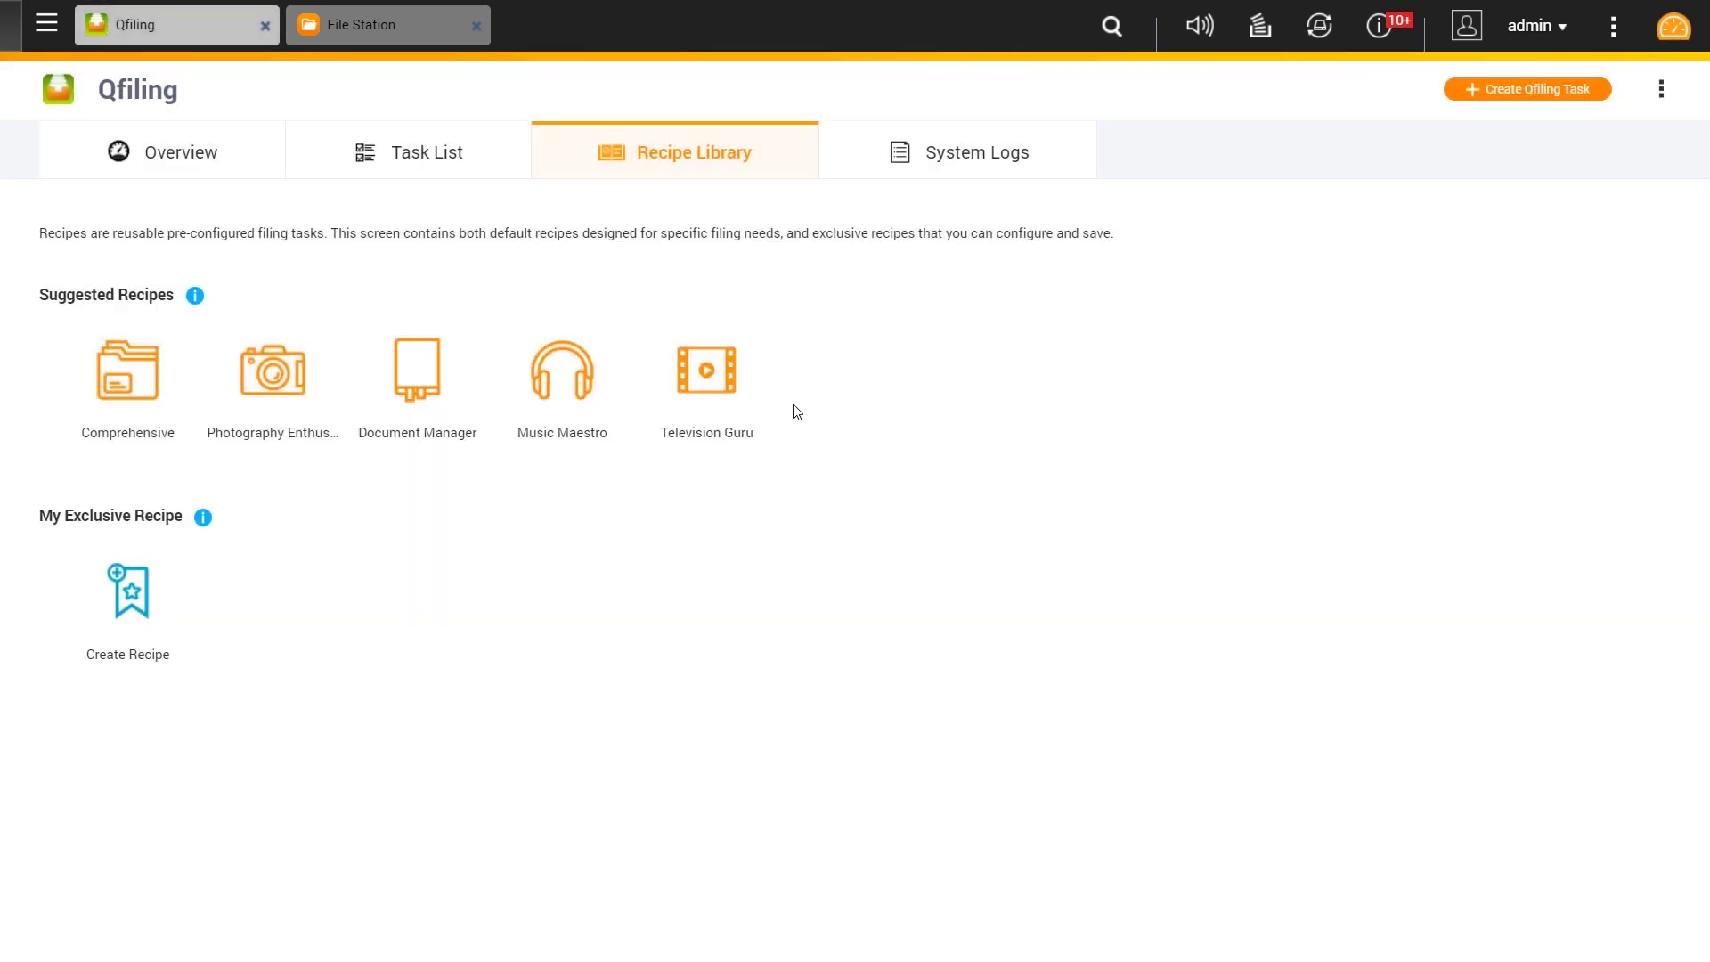
{"action": "left_click", "coordinate": [703, 383]}
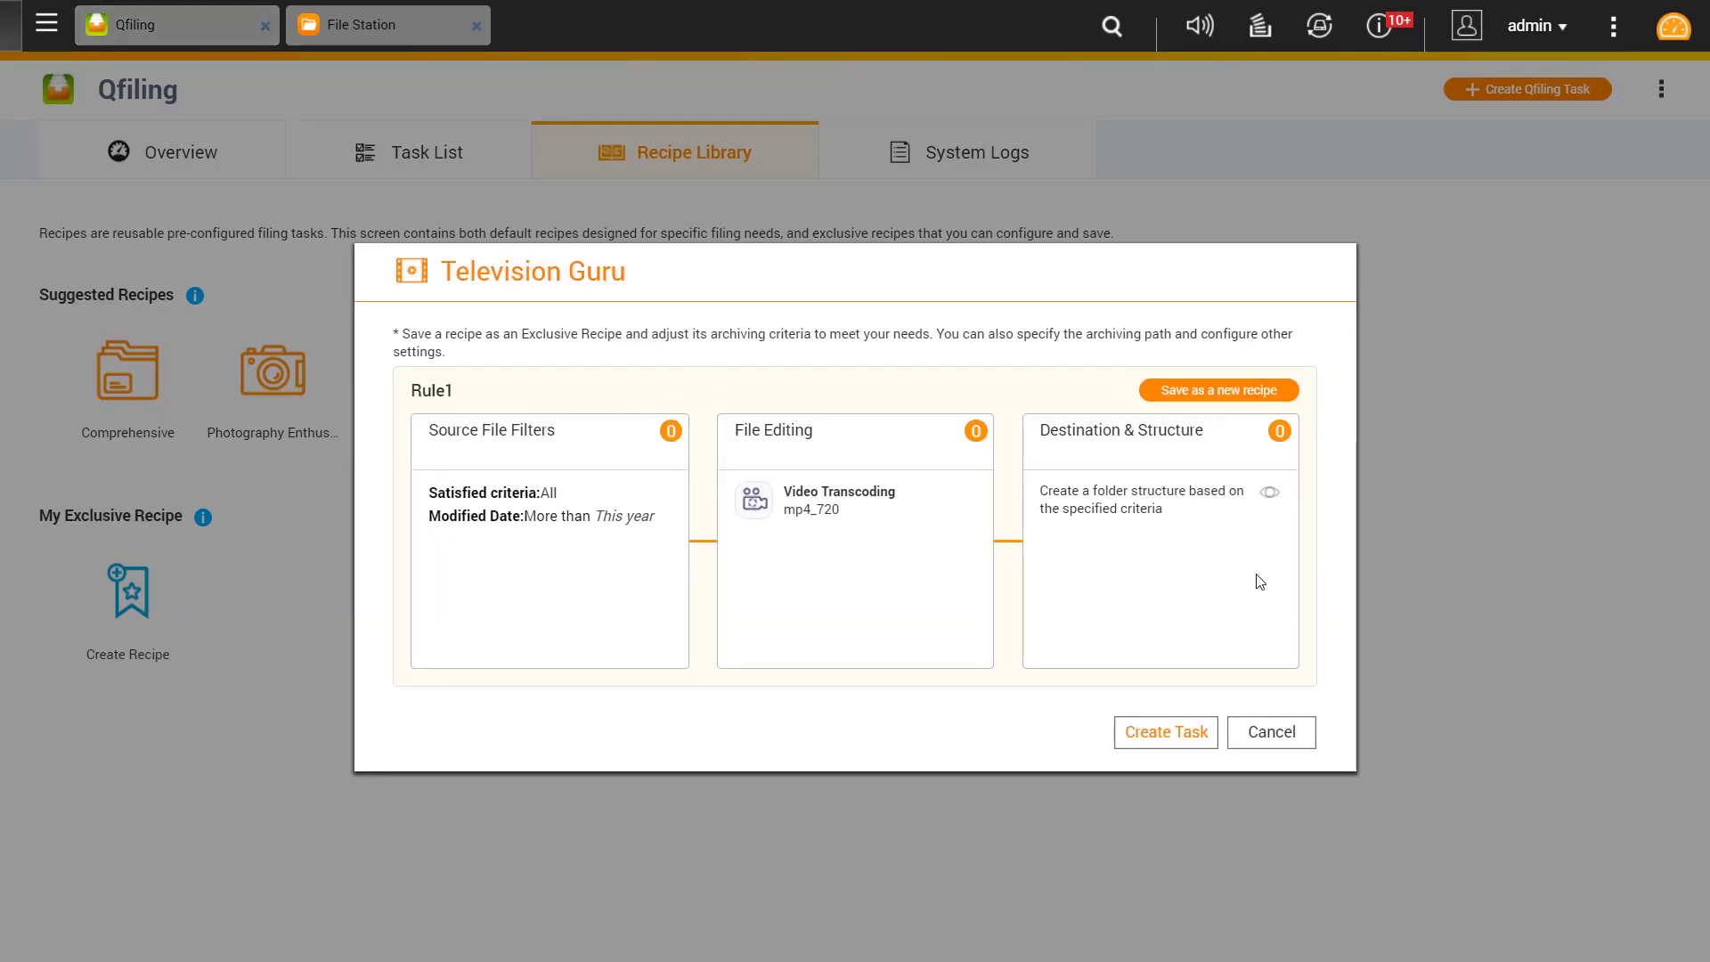
{"action": "left_click", "coordinate": [1280, 741]}
{"action": "left_click", "coordinate": [111, 570]}
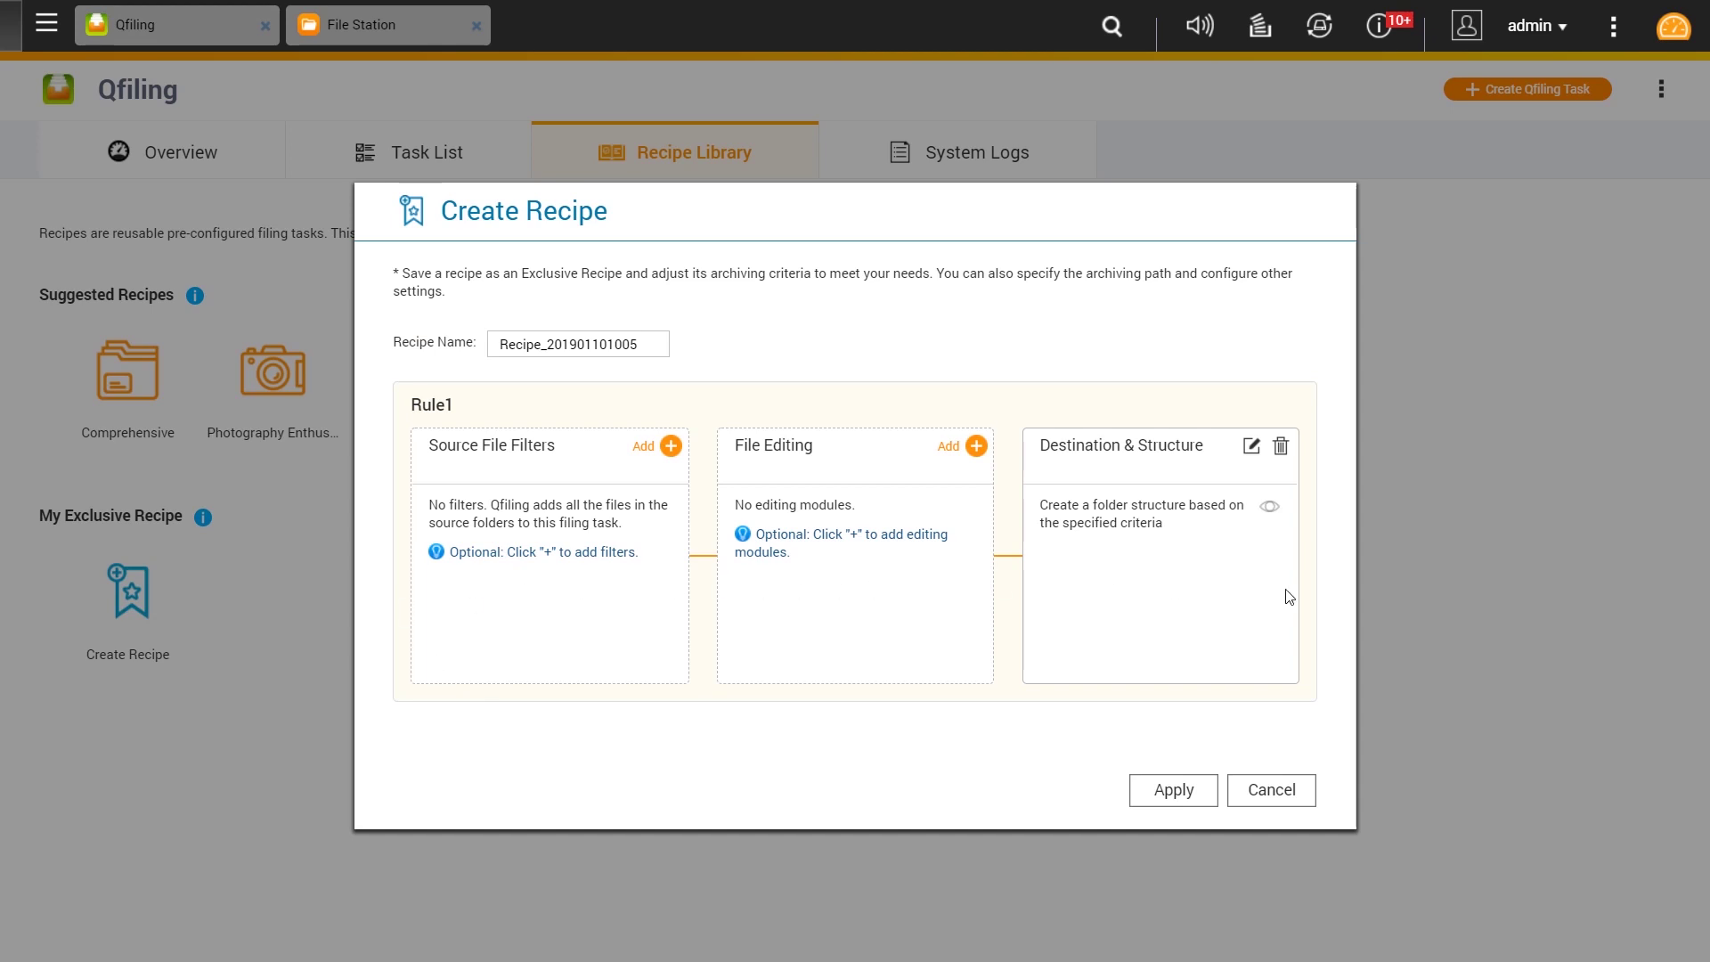
{"action": "left_click", "coordinate": [1273, 790]}
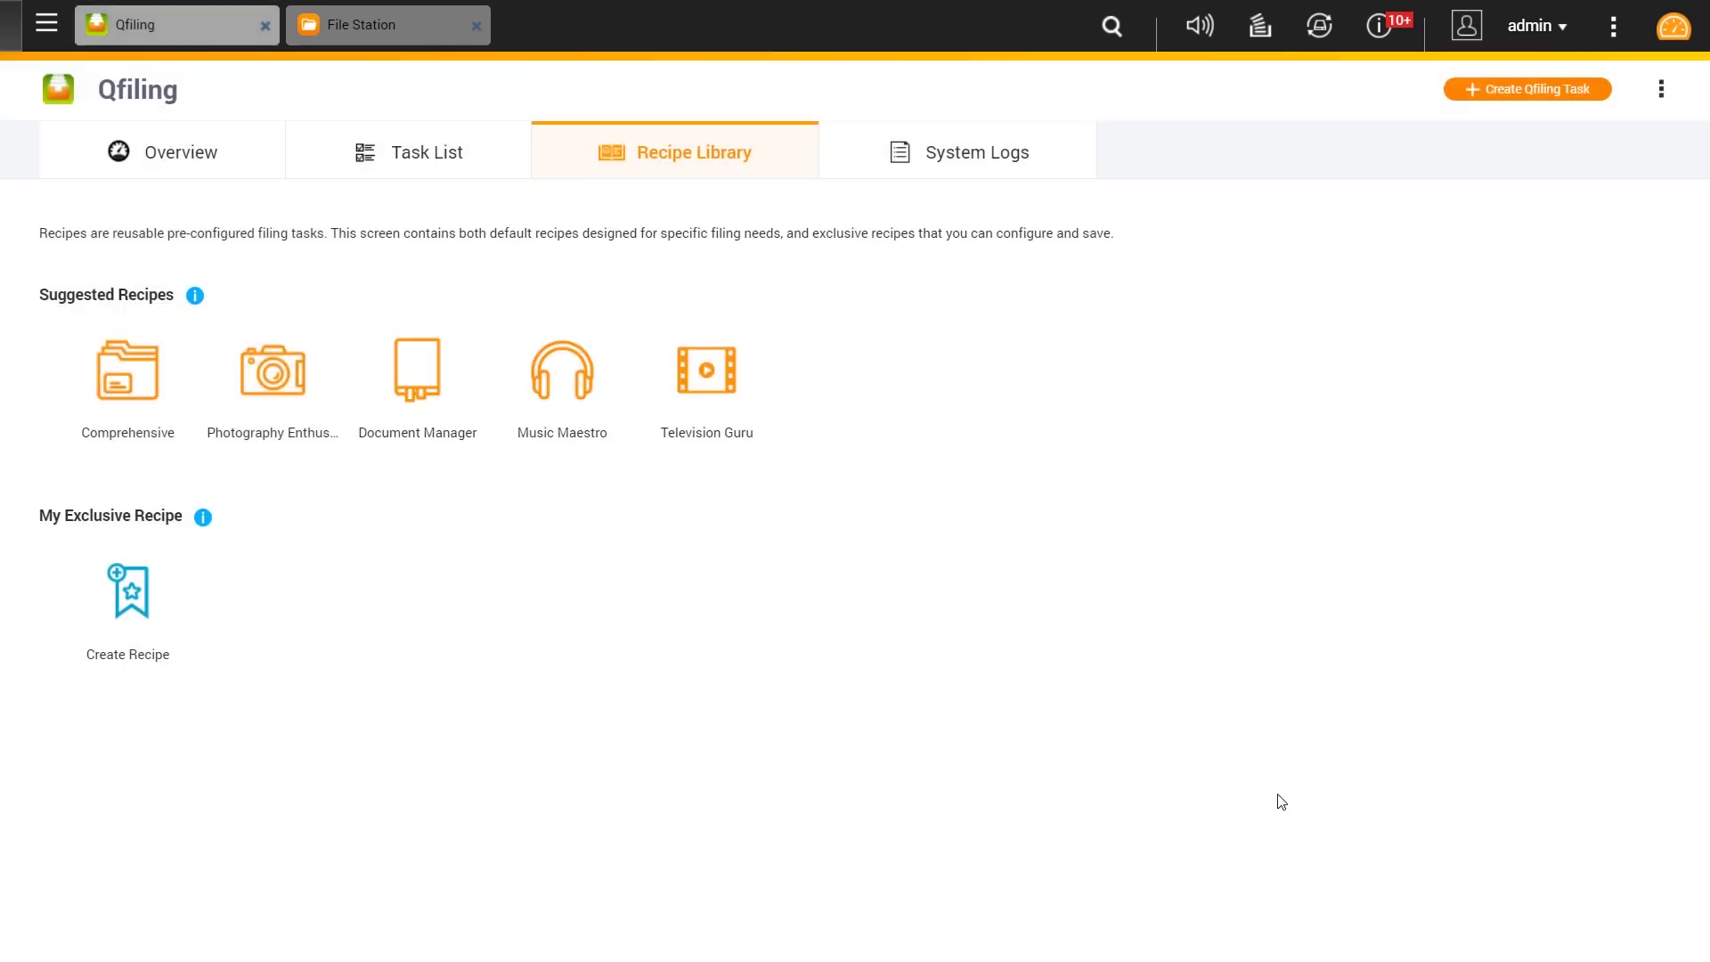
Check System Logs, then return to the Task List and open the completed task's Action menu.
{"action": "left_click", "coordinate": [971, 170]}
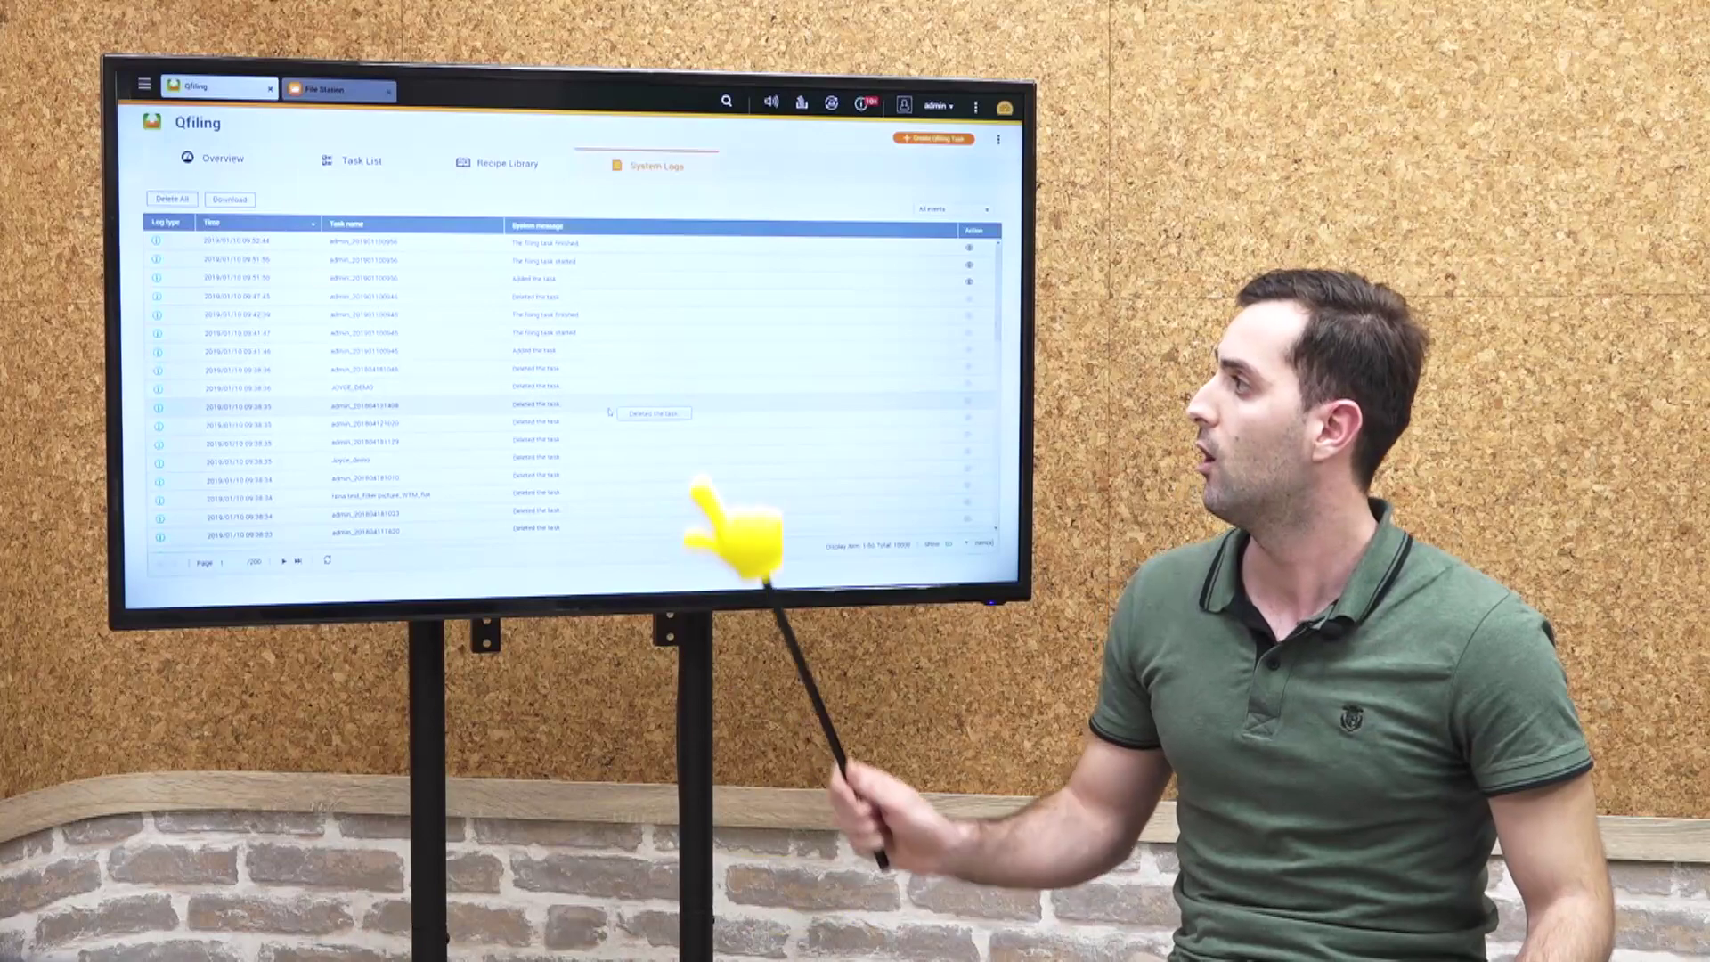
{"action": "left_click", "coordinate": [343, 163]}
{"action": "left_click", "coordinate": [1563, 381]}
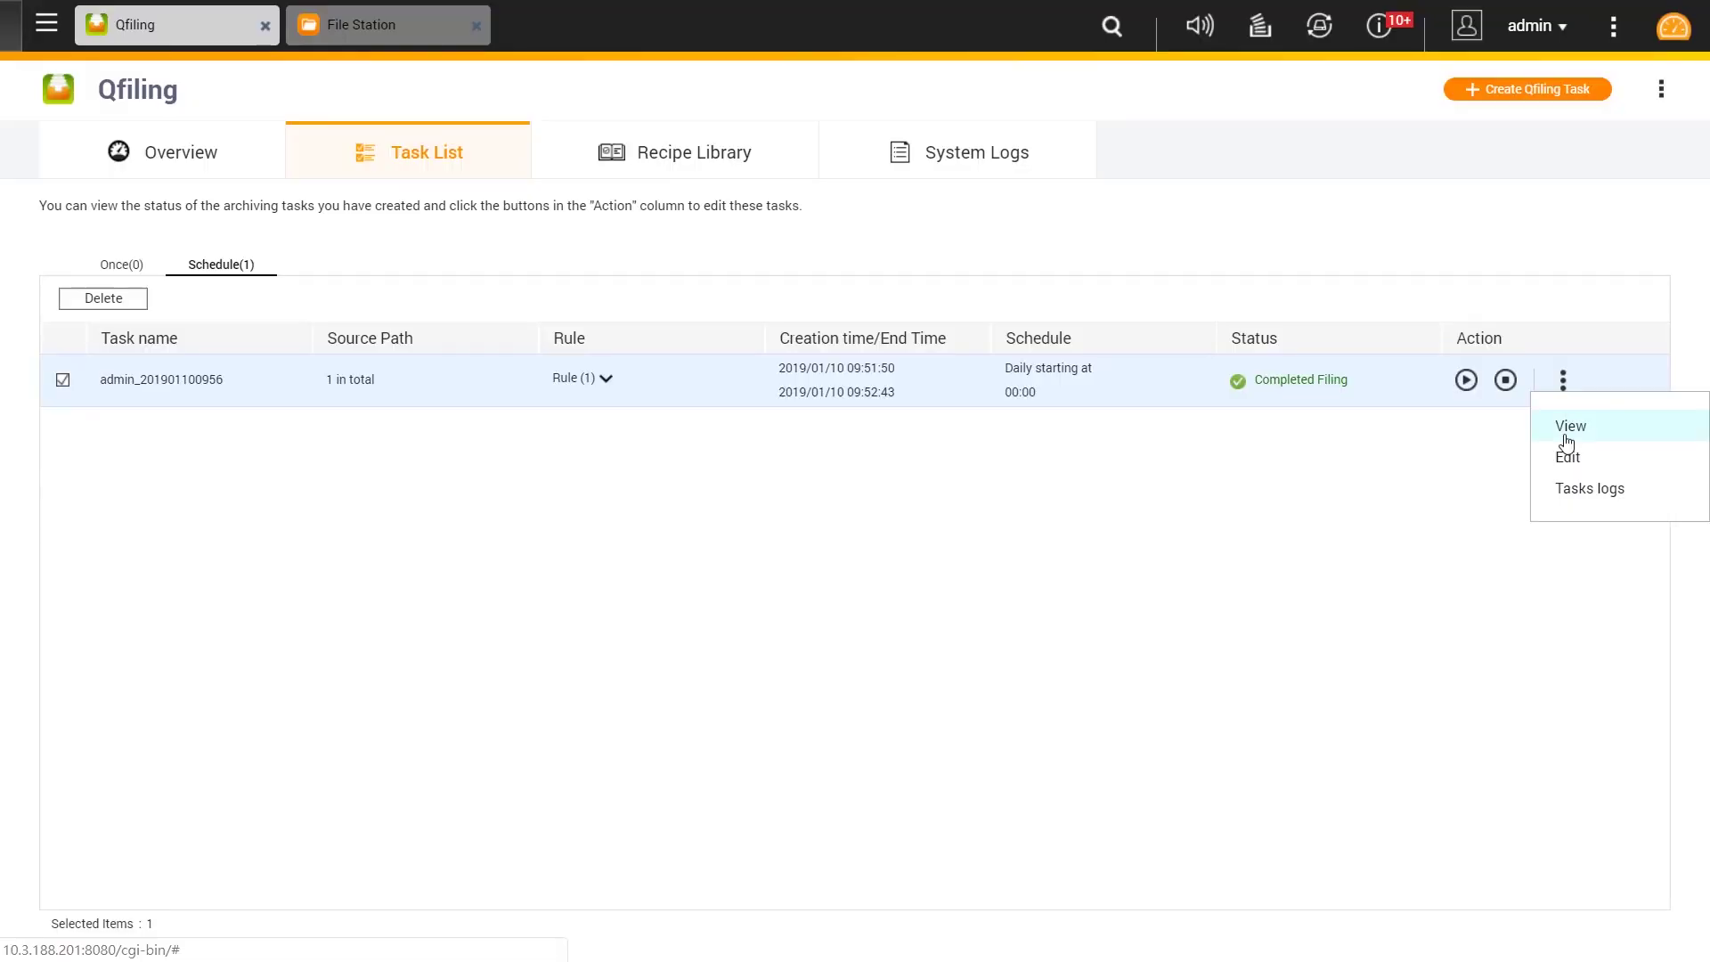